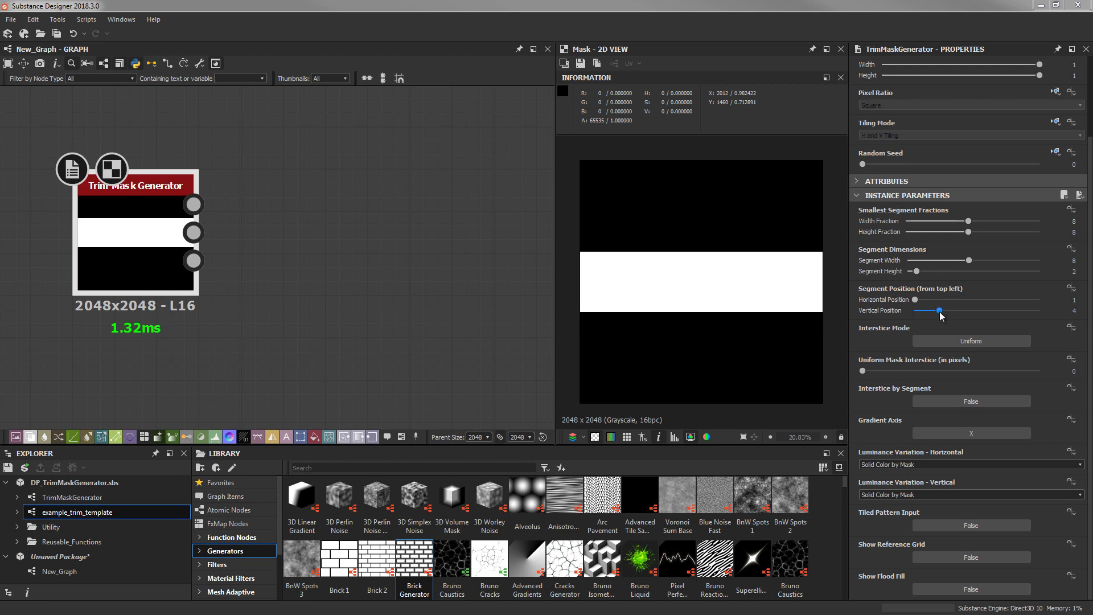
Move the white band to the top (Vertical Position 1) and try narrower segment widths
left_click_drag(939, 311, 915, 311)
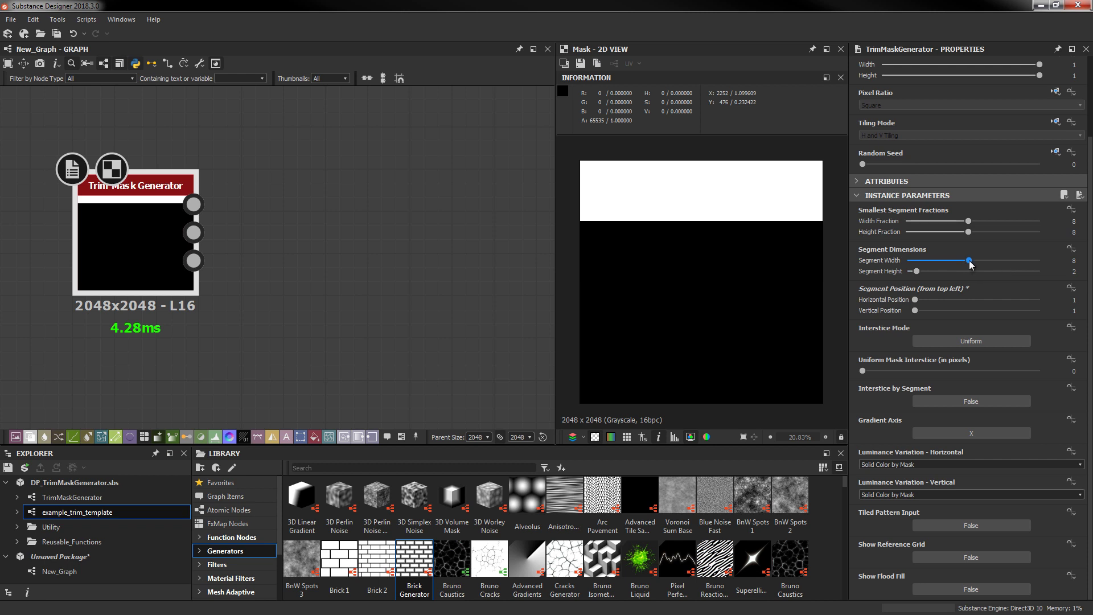
left_click_drag(970, 264, 934, 263)
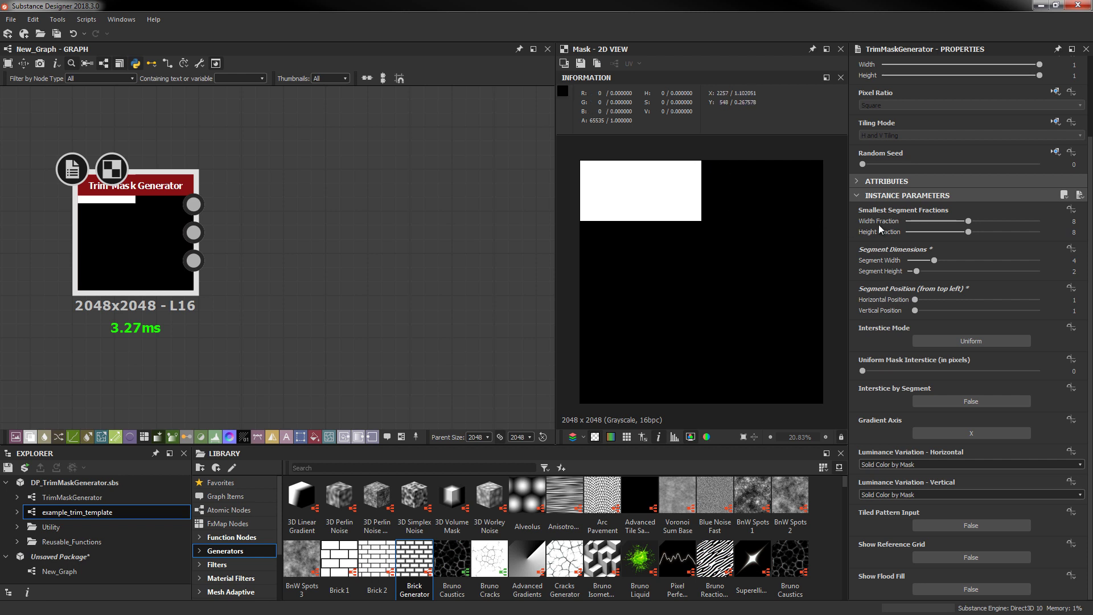
left_click(907, 221)
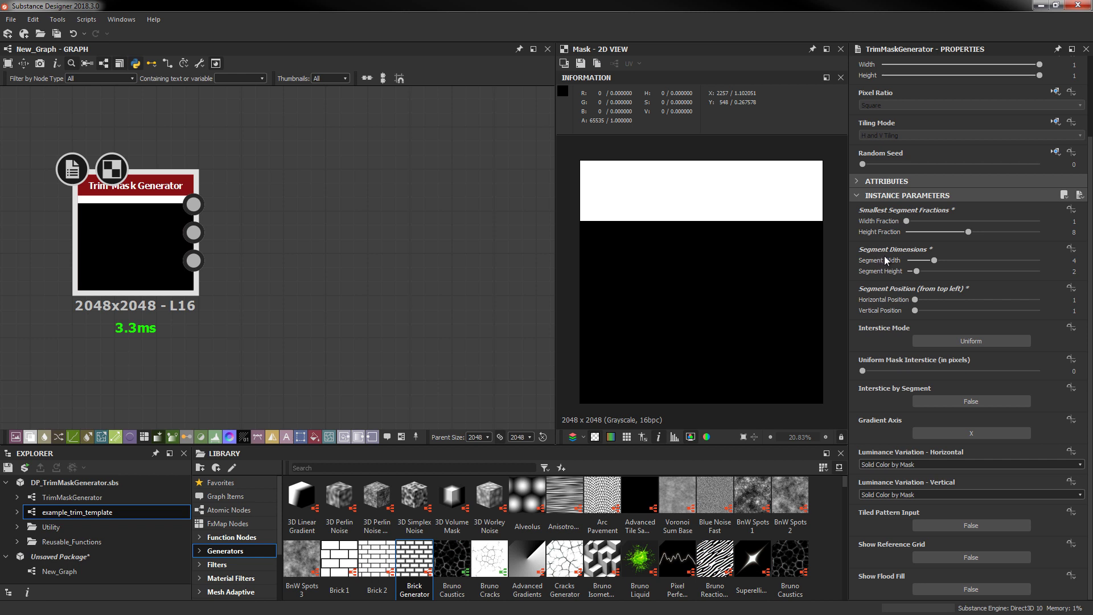
left_click_drag(934, 260, 961, 260)
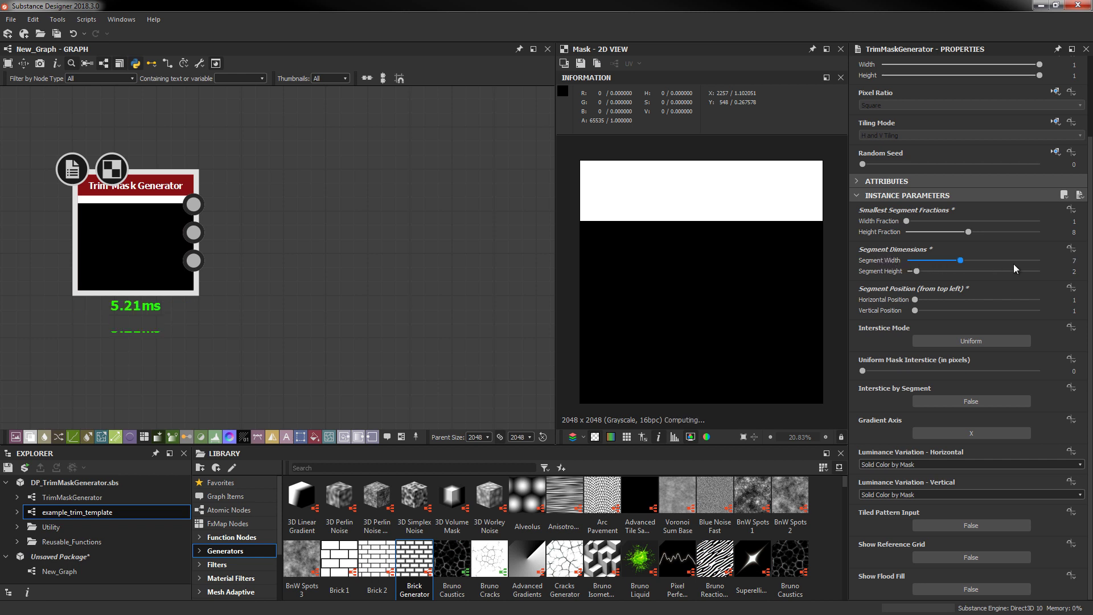
left_click(908, 261)
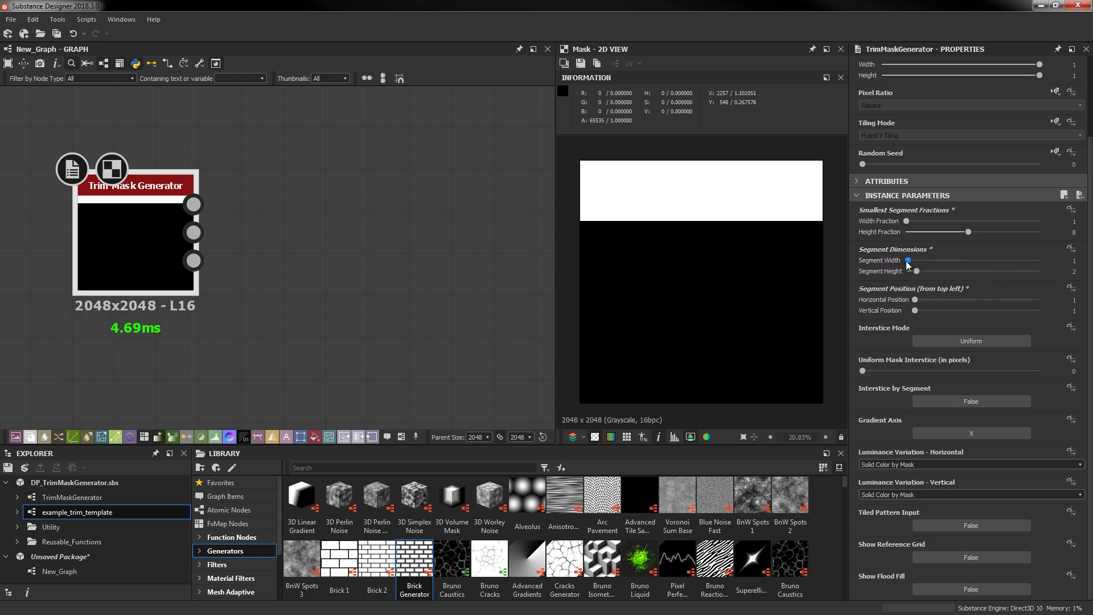
Test larger segment widths, then settle on Width Fraction 8 and Segment Width 8
left_click_drag(909, 261, 1016, 266)
left_click(969, 221)
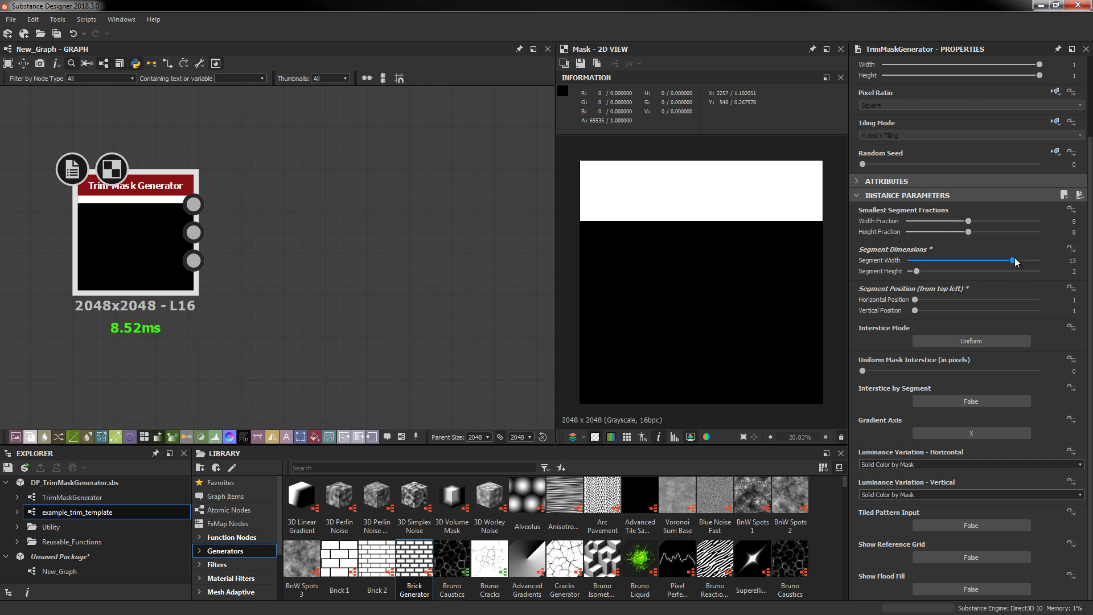
left_click_drag(1012, 261, 968, 263)
left_click_drag(972, 260, 988, 261)
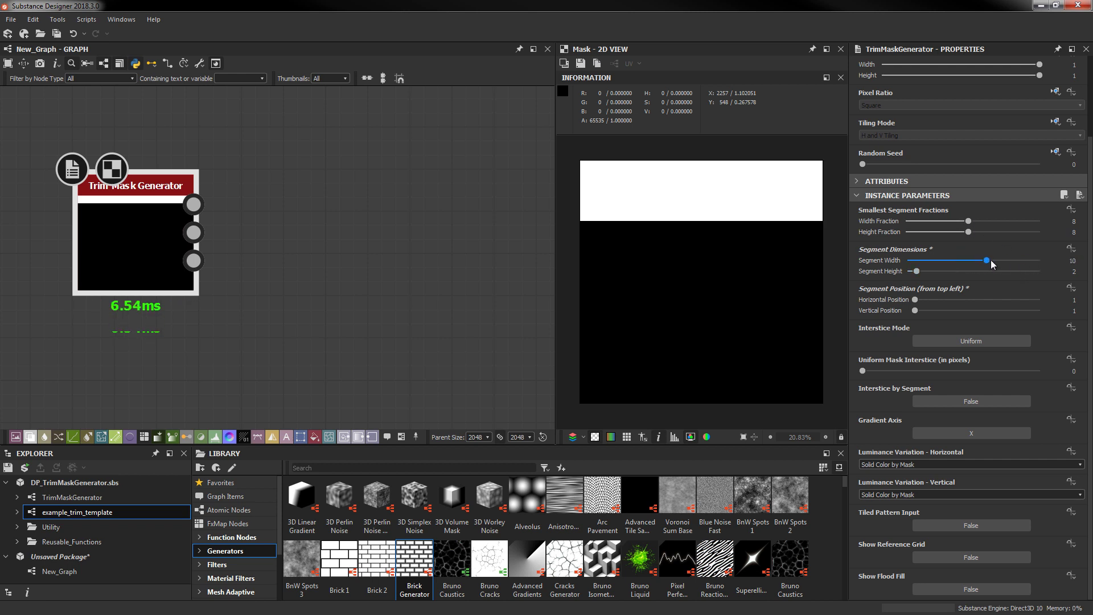
left_click_drag(992, 258, 972, 259)
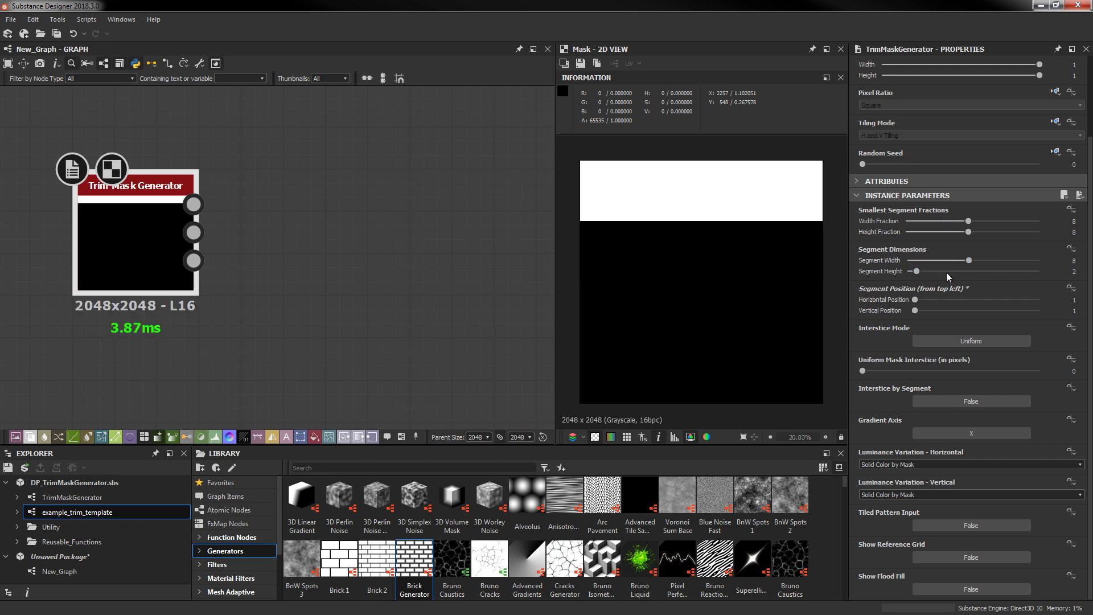
Try Segment Width 4 and back to 8, then drop Segment Height to 1
mouse_move(917, 271)
left_mouse_down()
mouse_move(1023, 275)
mouse_move(909, 271)
left_mouse_up()
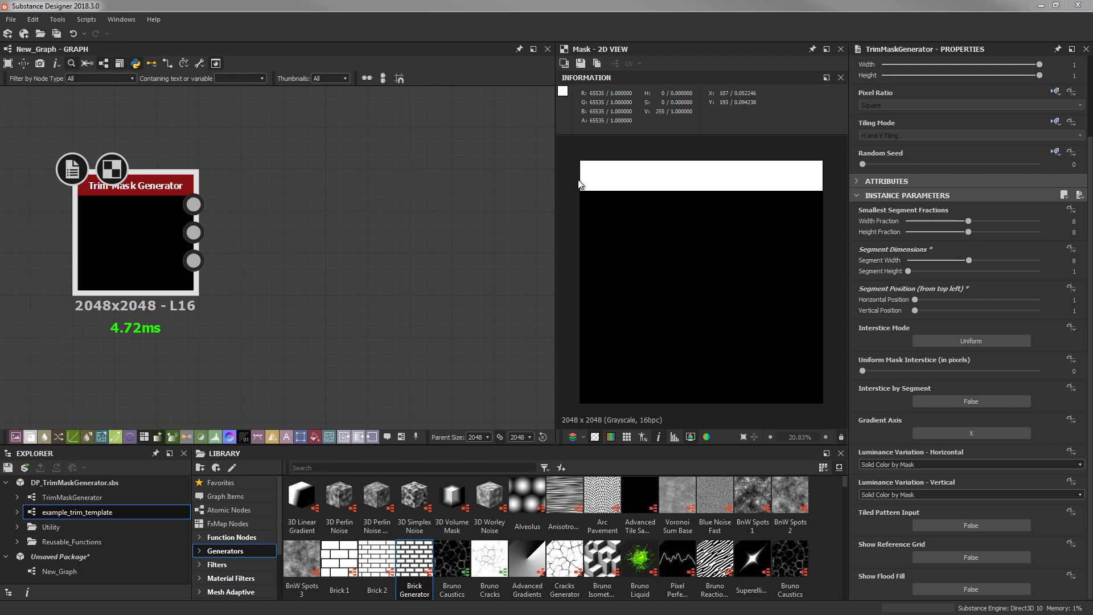
left_click_drag(969, 260, 934, 261)
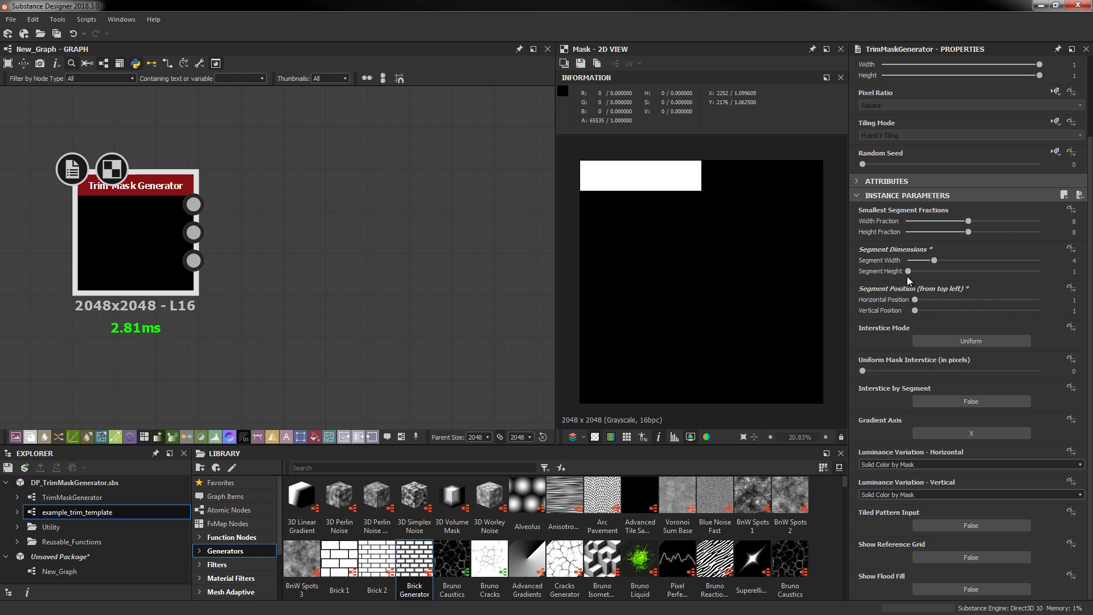
left_click_drag(908, 272, 968, 272)
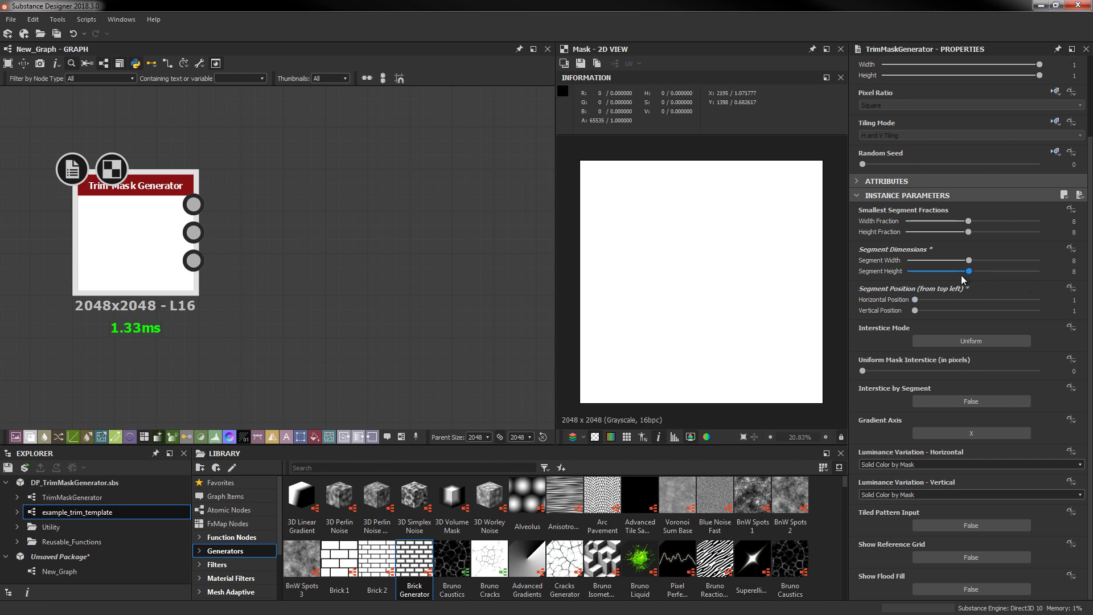
left_click_drag(968, 272, 908, 272)
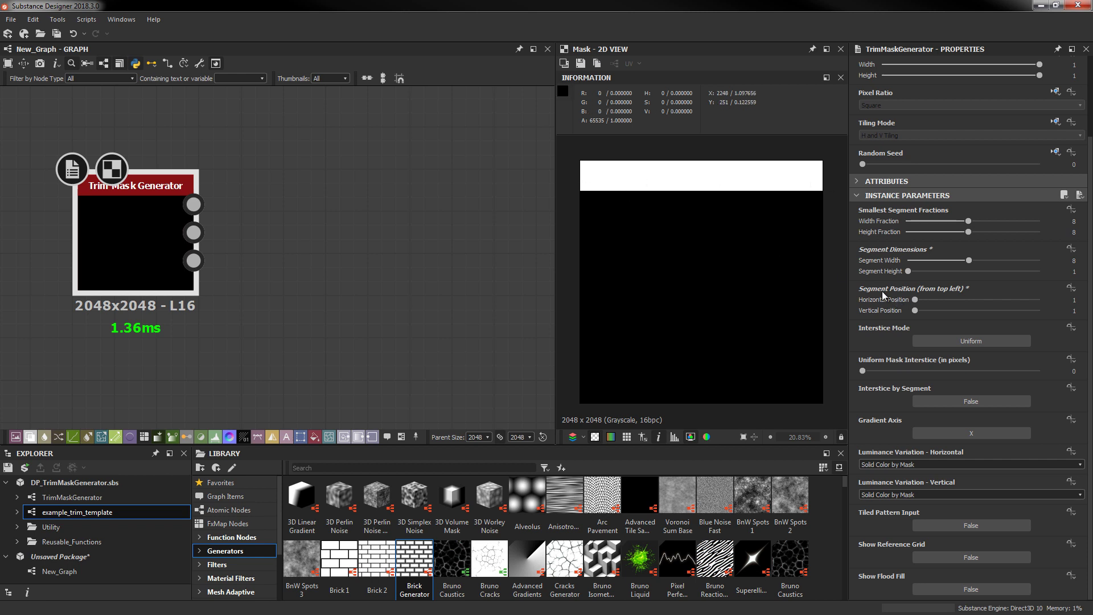
Push Vertical Position to 16 to place the strip at the bottom, then test Height Fraction
mouse_move(915, 300)
left_mouse_down()
mouse_move(958, 306)
mouse_move(914, 305)
left_mouse_up()
left_click_drag(915, 310, 973, 311)
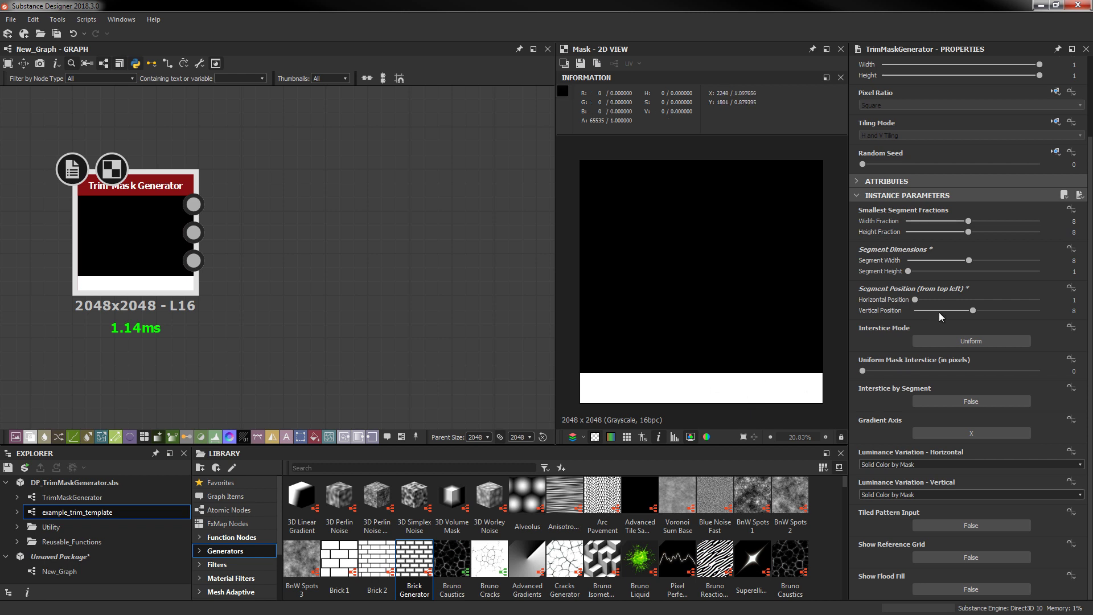
left_click_drag(974, 311, 1040, 311)
mouse_move(970, 232)
left_mouse_down()
mouse_move(1040, 233)
mouse_move(969, 233)
left_mouse_up()
left_click(1040, 311)
left_click_drag(1039, 313, 973, 313)
left_click_drag(969, 231, 1039, 232)
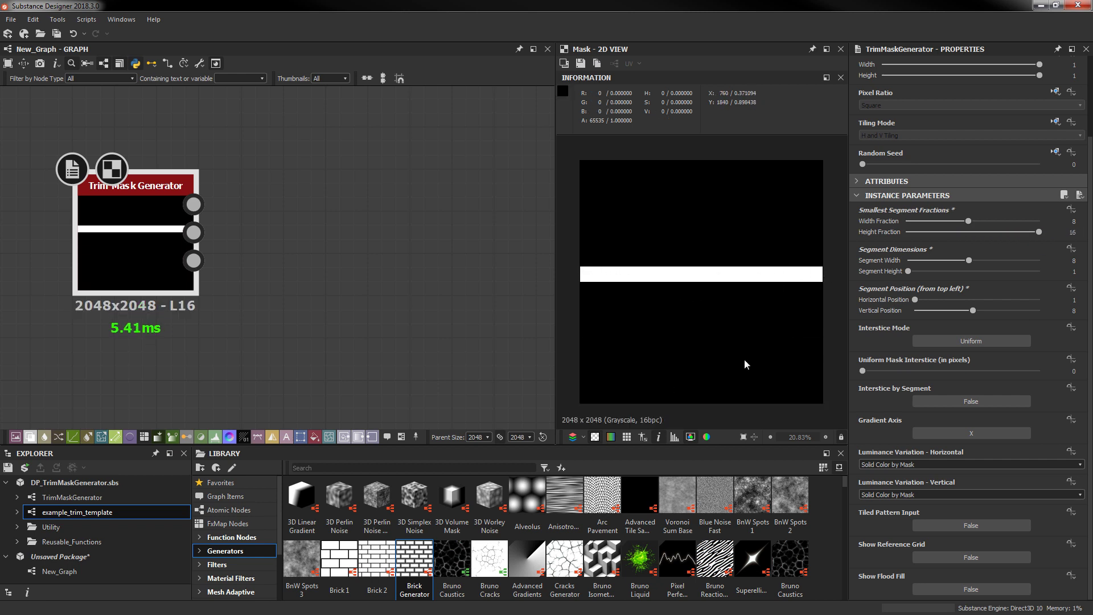
left_click_drag(973, 311, 939, 312)
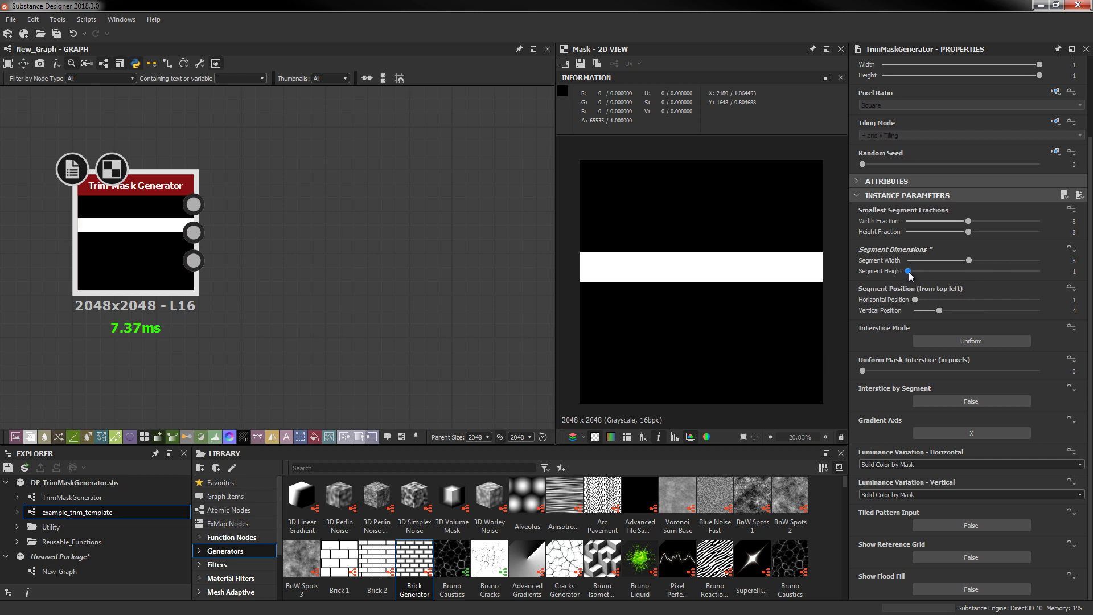
left_click_drag(910, 272, 938, 272)
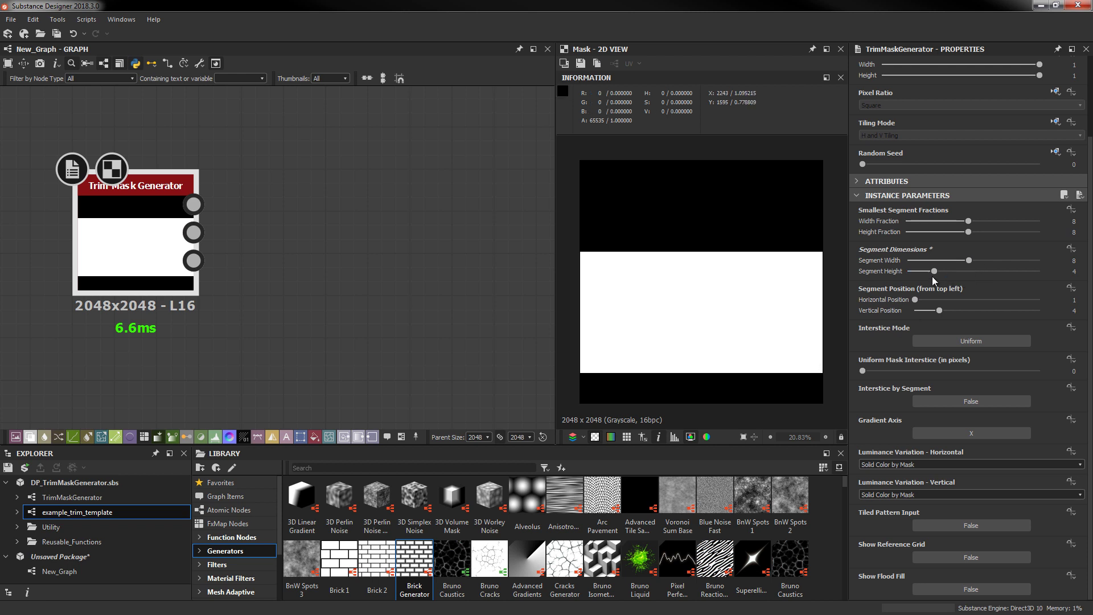
left_click_drag(933, 277, 946, 273)
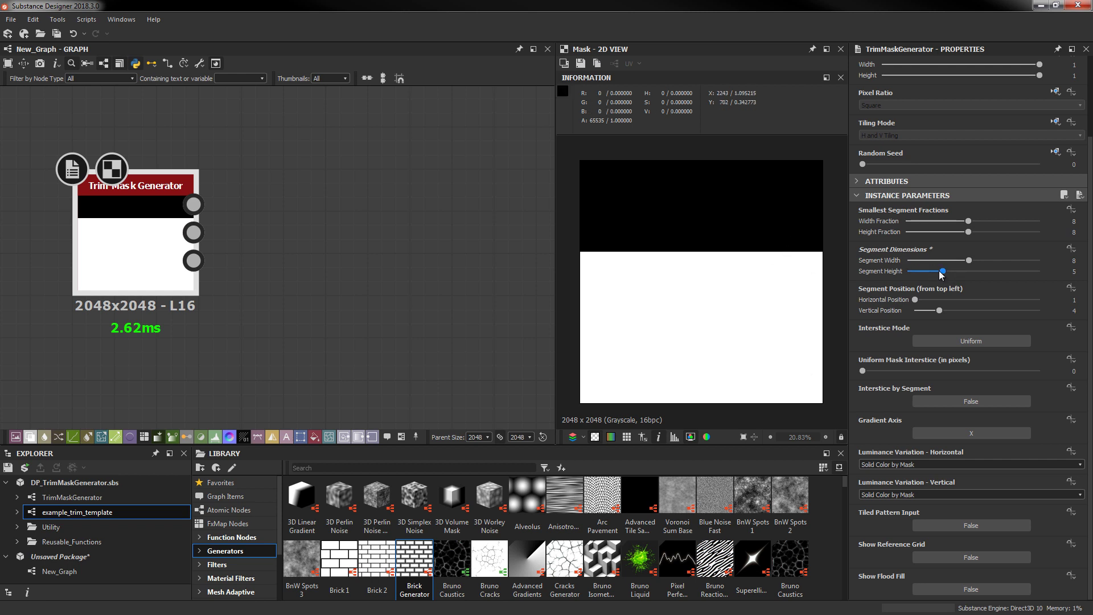
left_click_drag(943, 272, 910, 280)
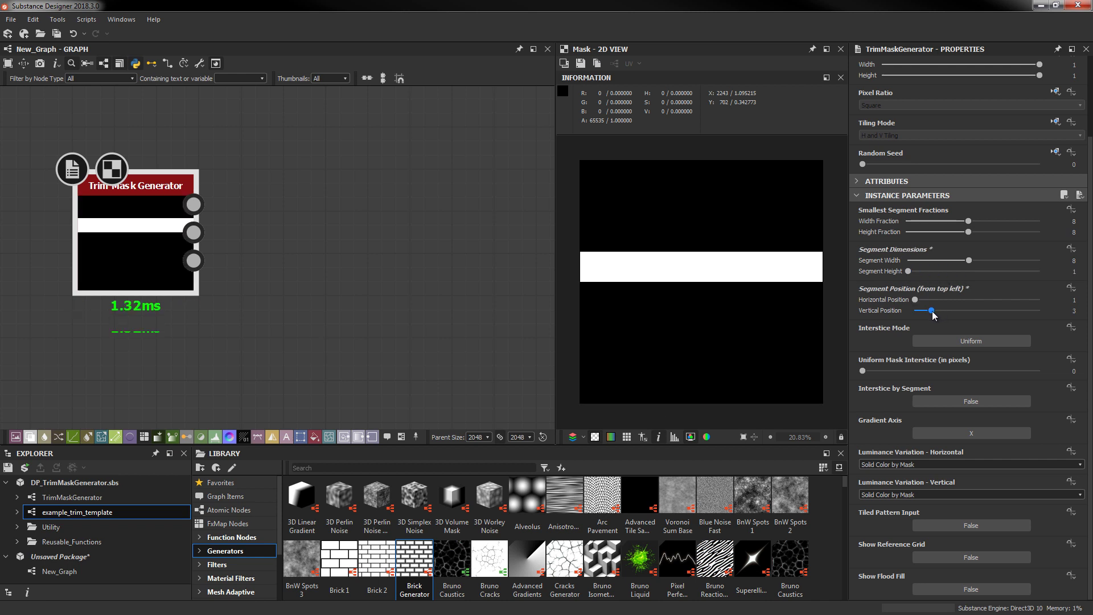
left_click_drag(941, 312, 1027, 314)
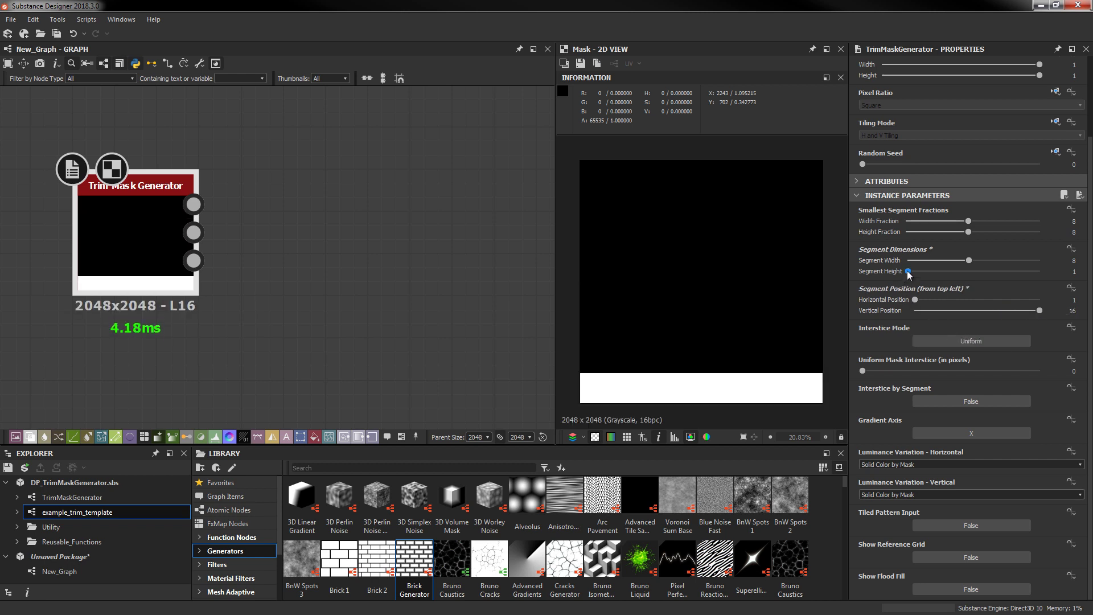
mouse_move(909, 273)
left_mouse_down()
mouse_move(964, 277)
mouse_move(911, 278)
left_mouse_up()
left_click_drag(1040, 313, 973, 315)
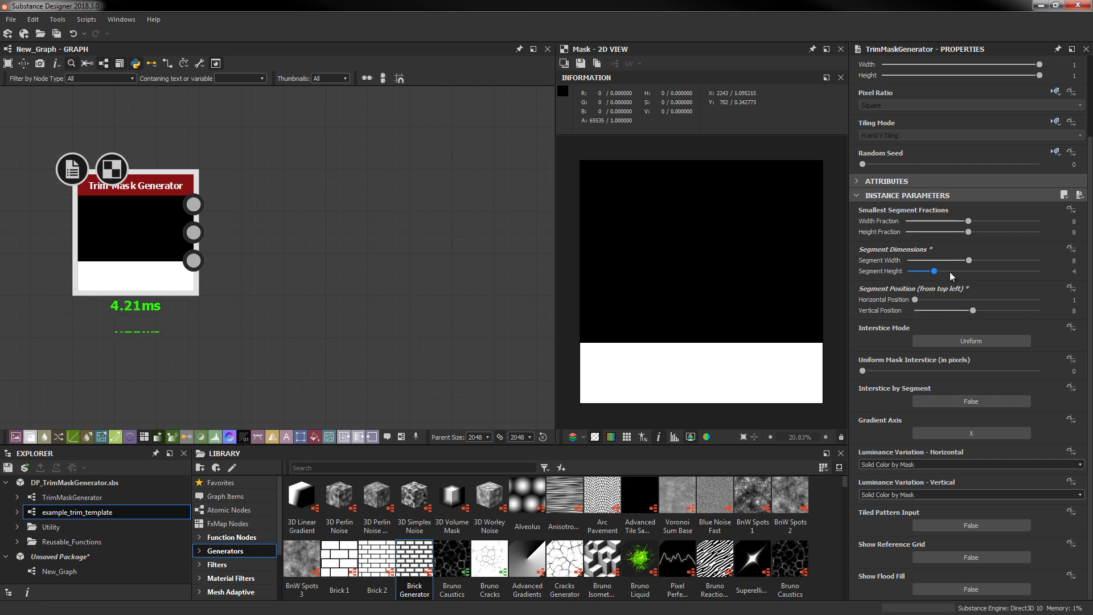
mouse_move(909, 271)
left_mouse_down()
mouse_move(969, 271)
mouse_move(892, 263)
left_mouse_up()
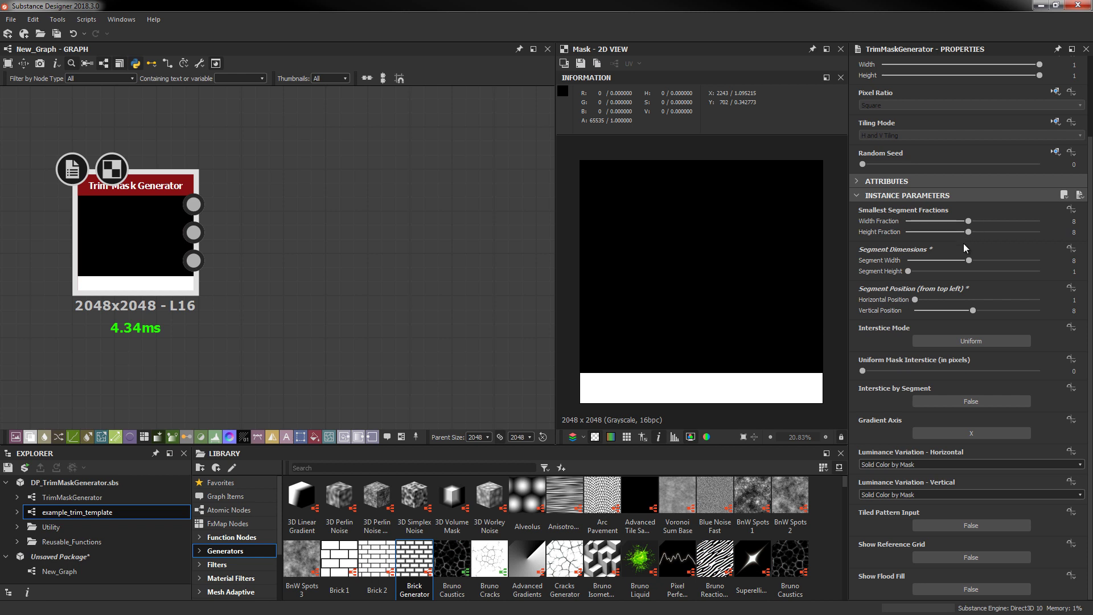
left_click_drag(974, 310, 1041, 310)
Type 64 into both Height Fraction and Vertical Position to test a thin stripe
left_click(917, 271)
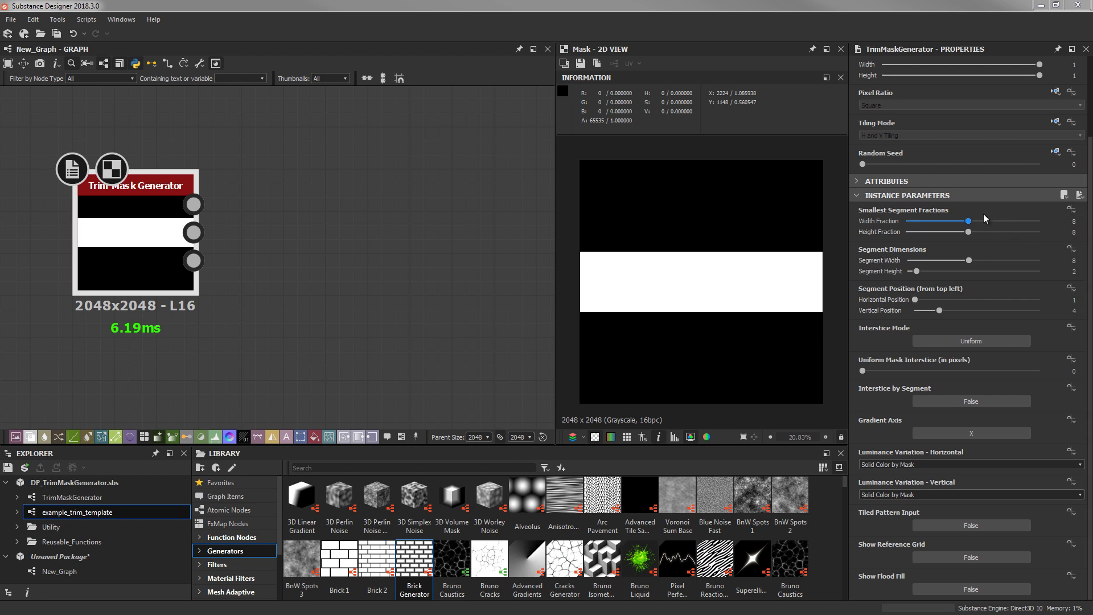
left_click(1057, 234)
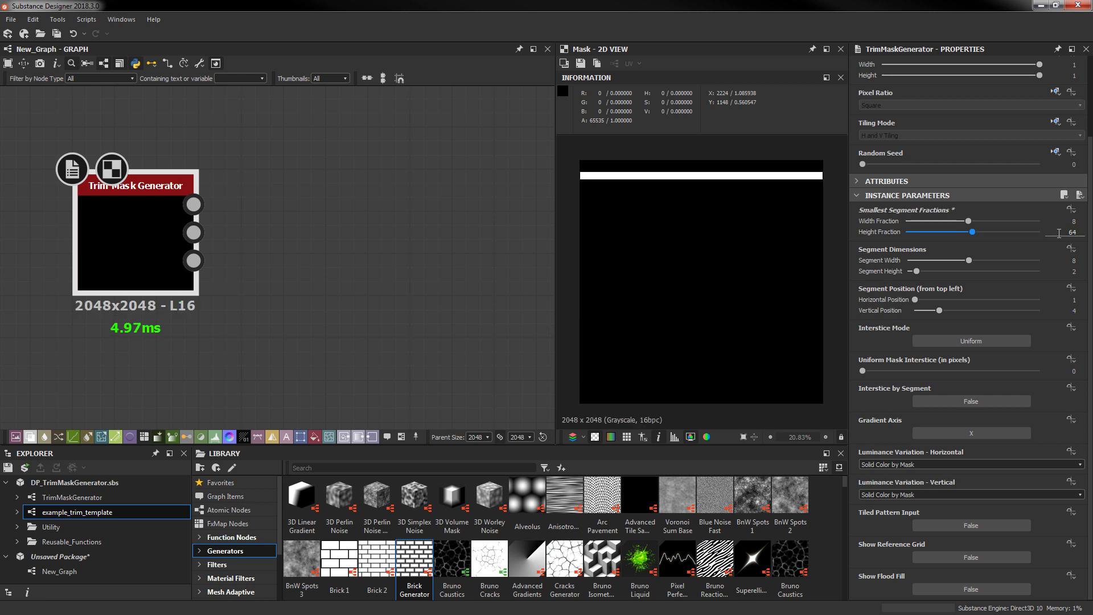
key("Return")
left_click_drag(940, 314, 1061, 313)
left_click(1062, 311)
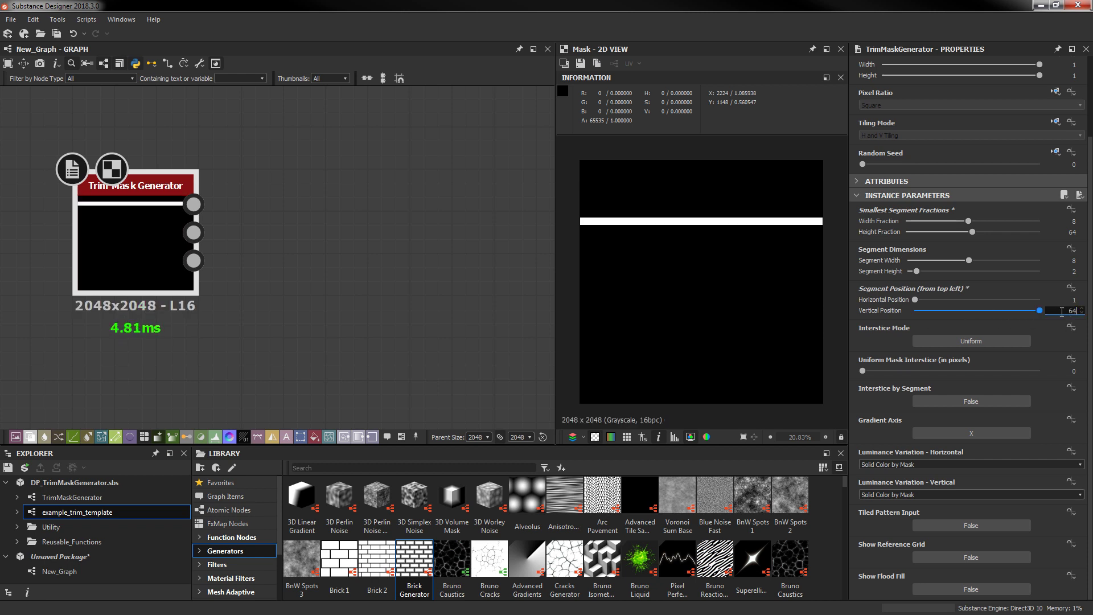
key("Return")
Undo back to 8 and 4, then raise Segment Height to 8 so the mask is white
left_click_drag(999, 312, 931, 313)
key("ctrl+z")
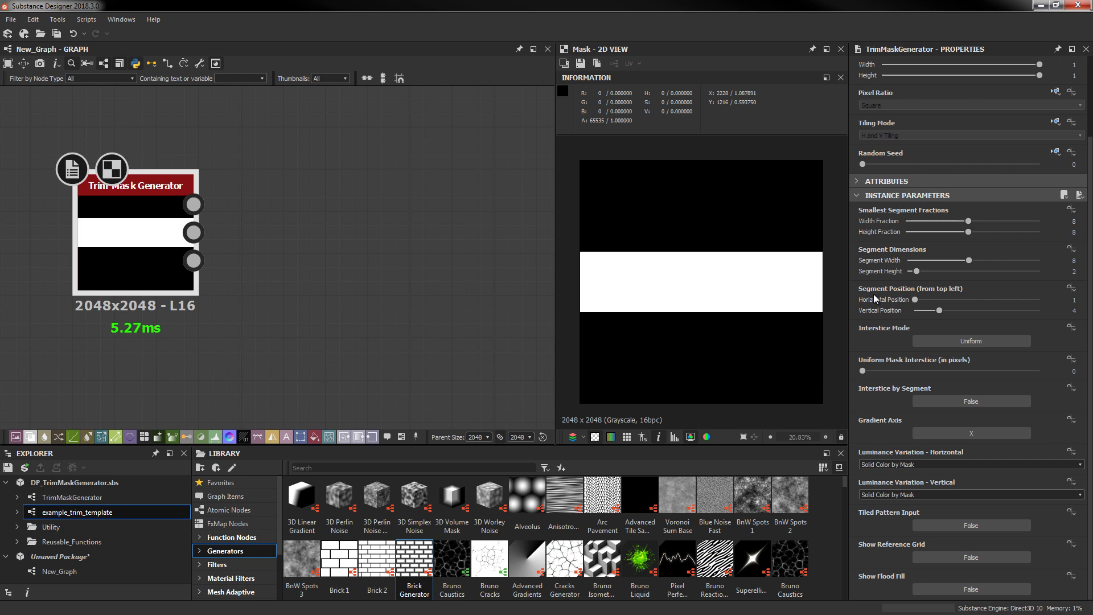
left_click_drag(917, 271, 970, 272)
Move the segment back to the top row and try a uniform interstice border
left_click_drag(939, 310, 913, 311)
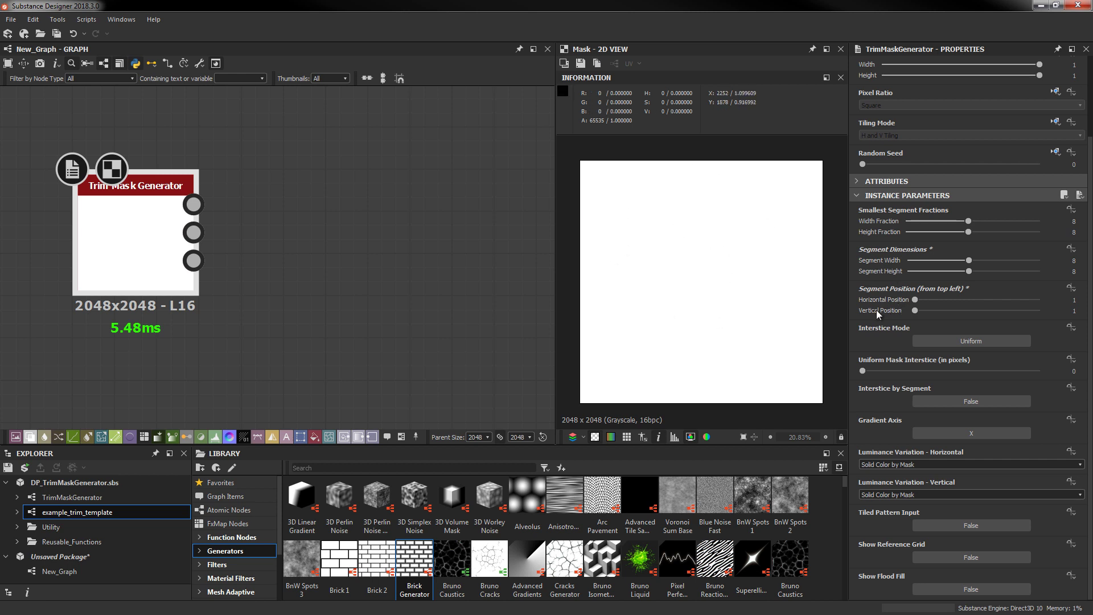
left_click(920, 342)
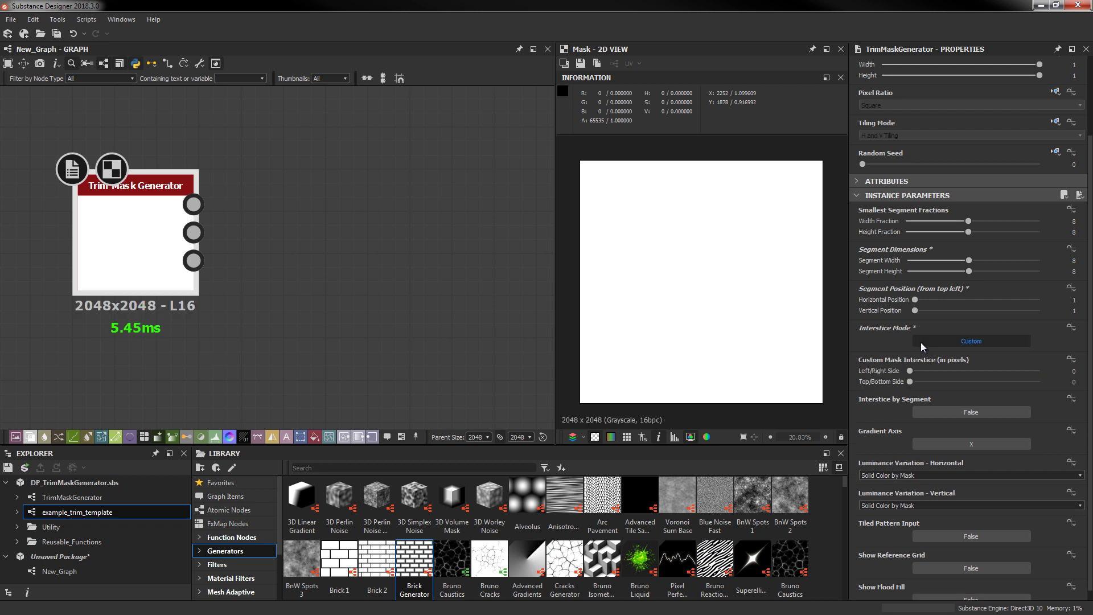
left_click(920, 343)
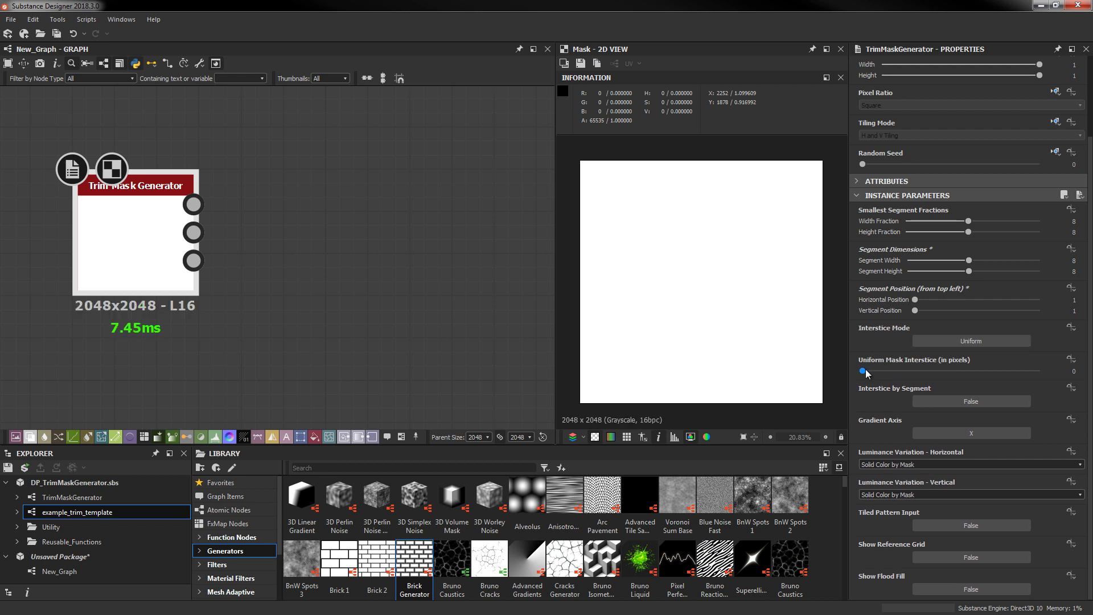
mouse_move(864, 371)
left_mouse_down()
mouse_move(1025, 371)
mouse_move(861, 372)
left_mouse_up()
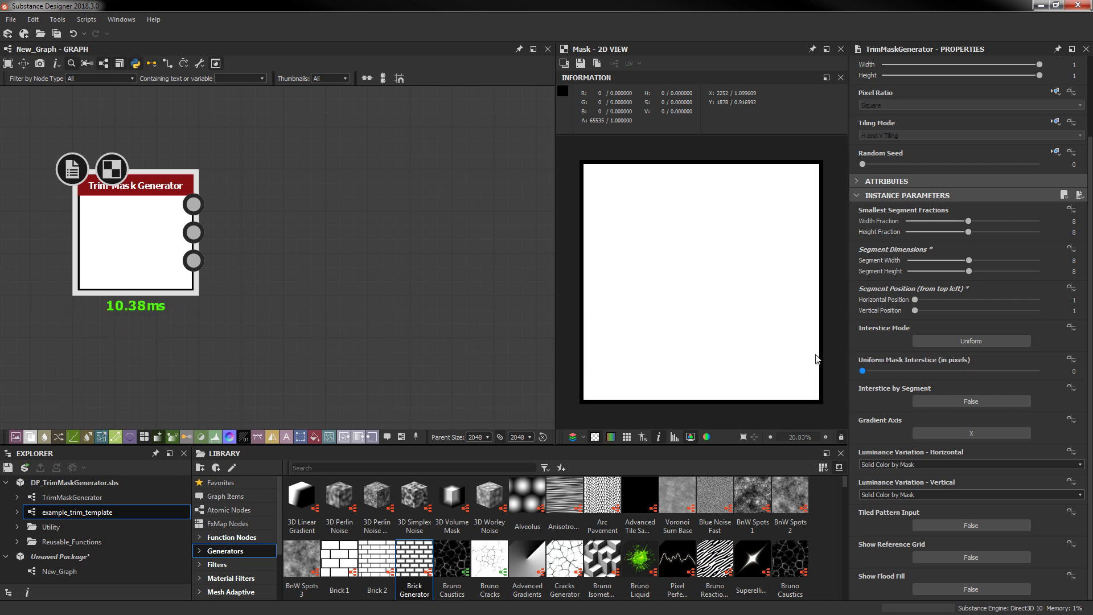
Switch Interstice Mode to Custom with 256-pixel left/right and 64-pixel top/bottom borders
left_click(959, 344)
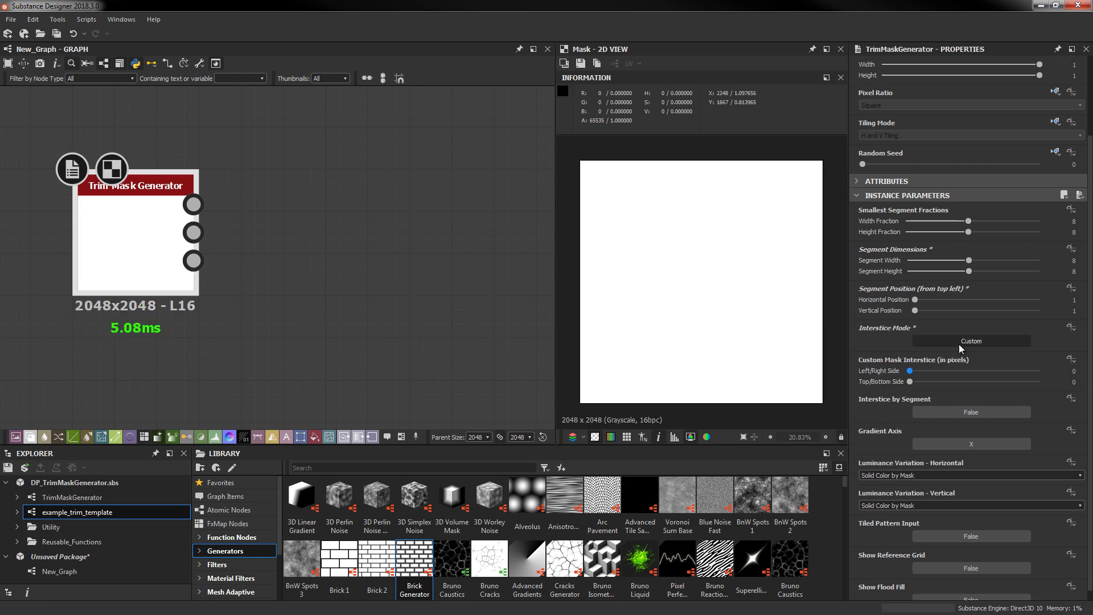
left_click_drag(911, 371, 1040, 371)
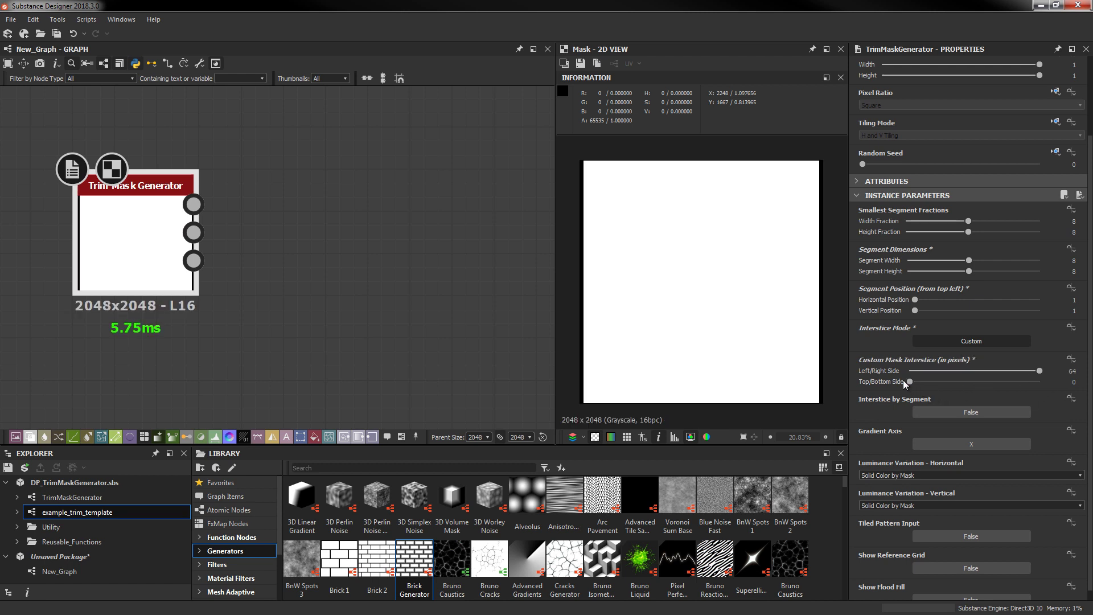
left_click_drag(910, 382, 1045, 382)
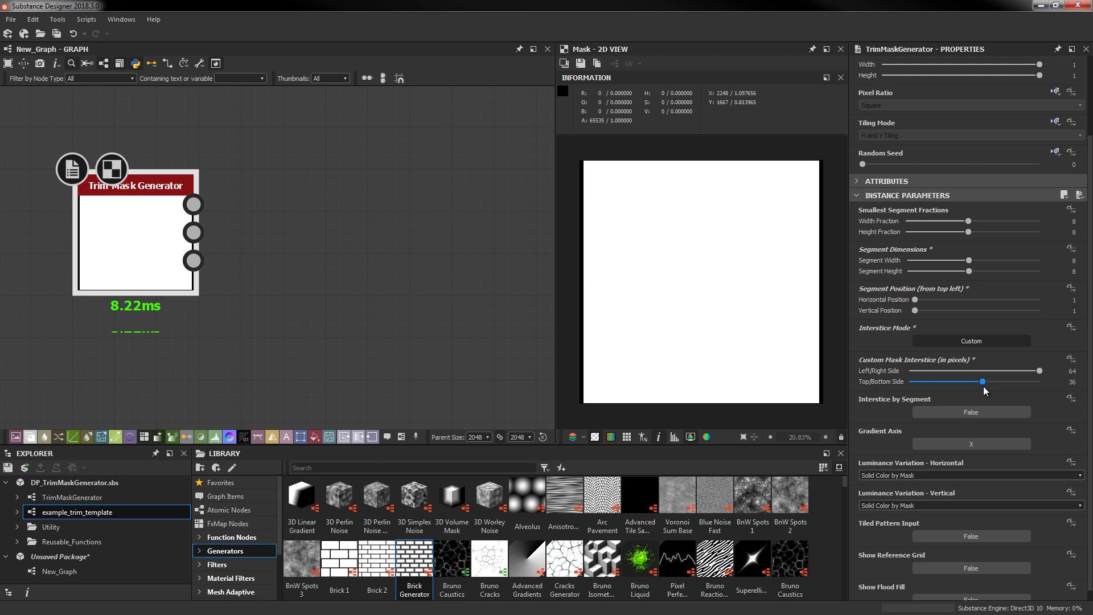
double_click(1061, 372)
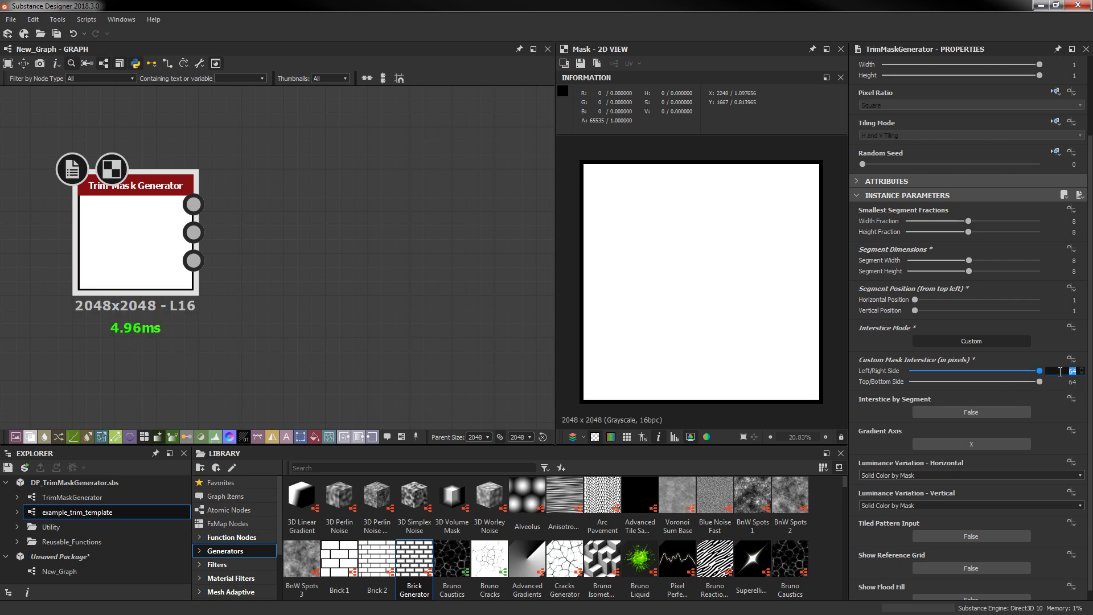
type("256")
key("Return")
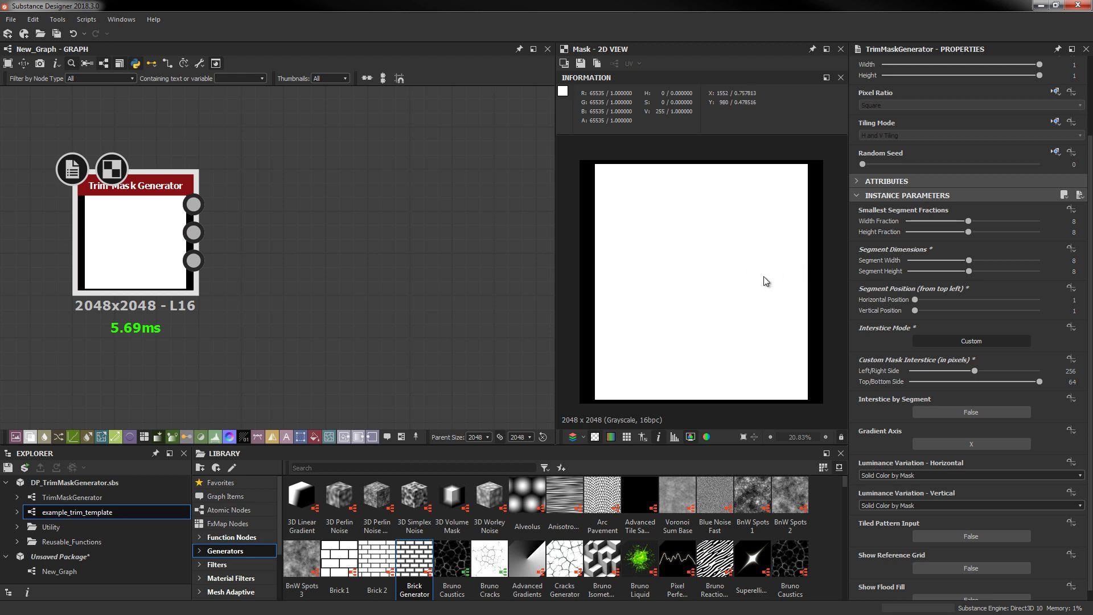
Undo to Uniform interstice, enable Interstice by Segment, and widen the Uniform Mask Interstice
scroll(765, 278, "down", 5)
scroll(713, 282, "up", 4)
key("ctrl+z")
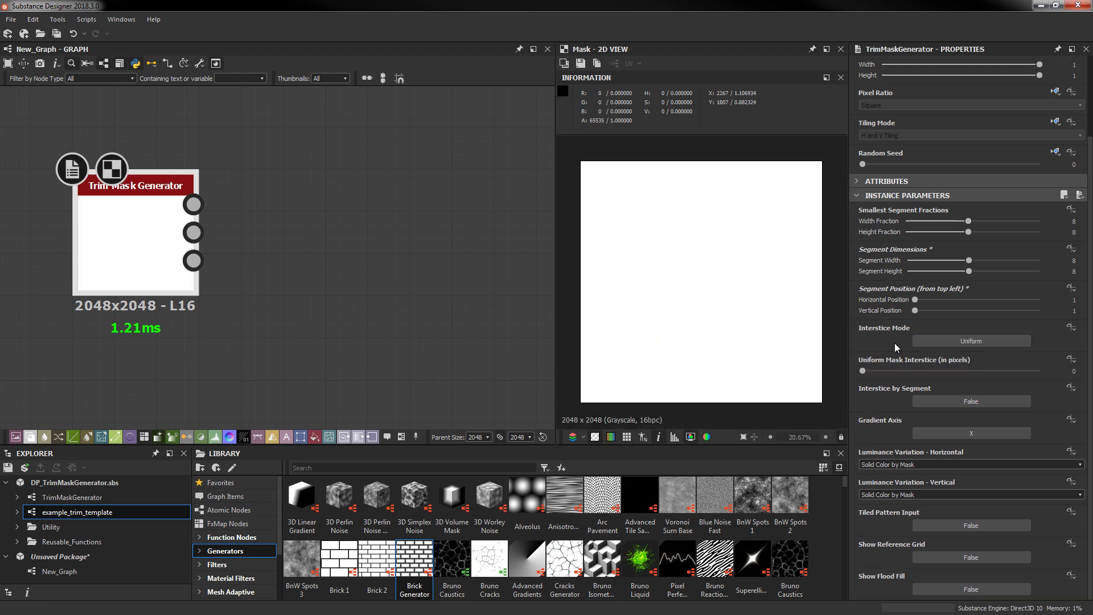
left_click(923, 404)
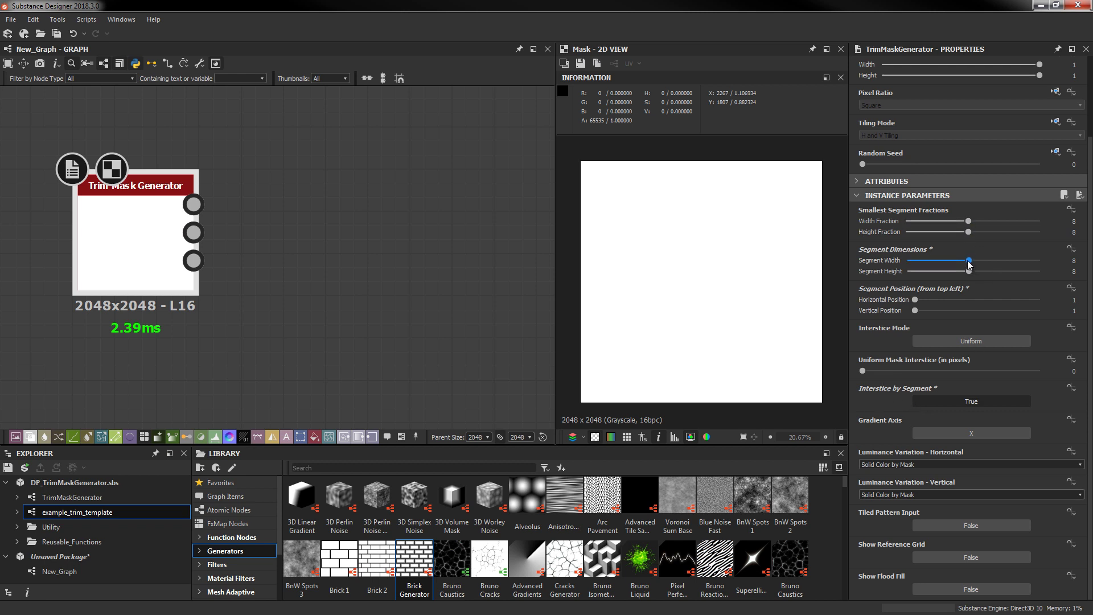
left_click_drag(863, 371, 984, 372)
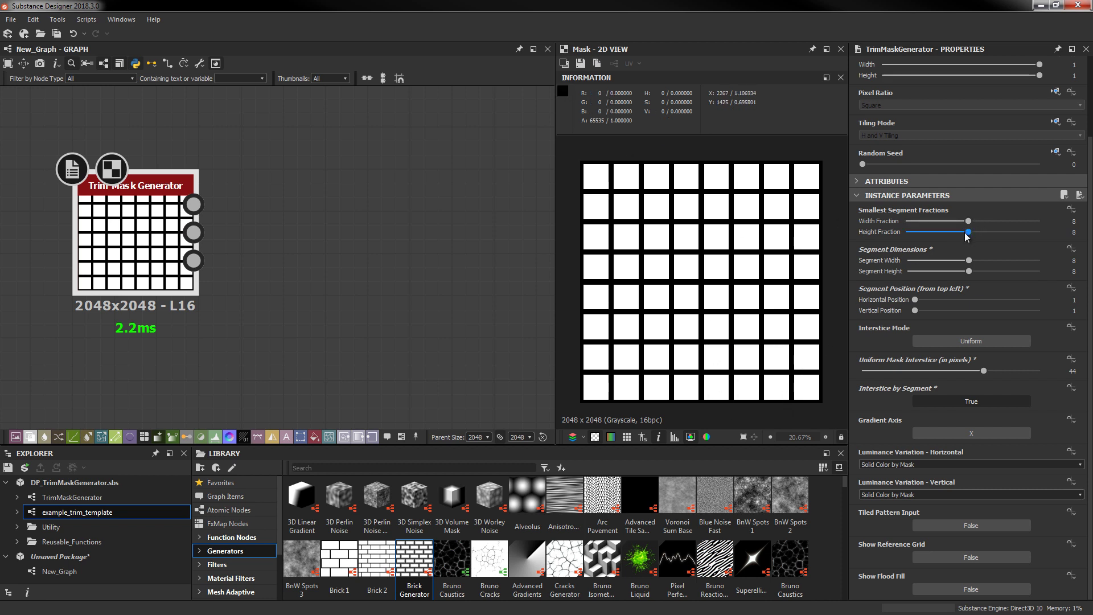
Set Width Fraction 1, with Height Fraction and Segment Height 16, for 16 stripes
left_click_drag(968, 232, 924, 232)
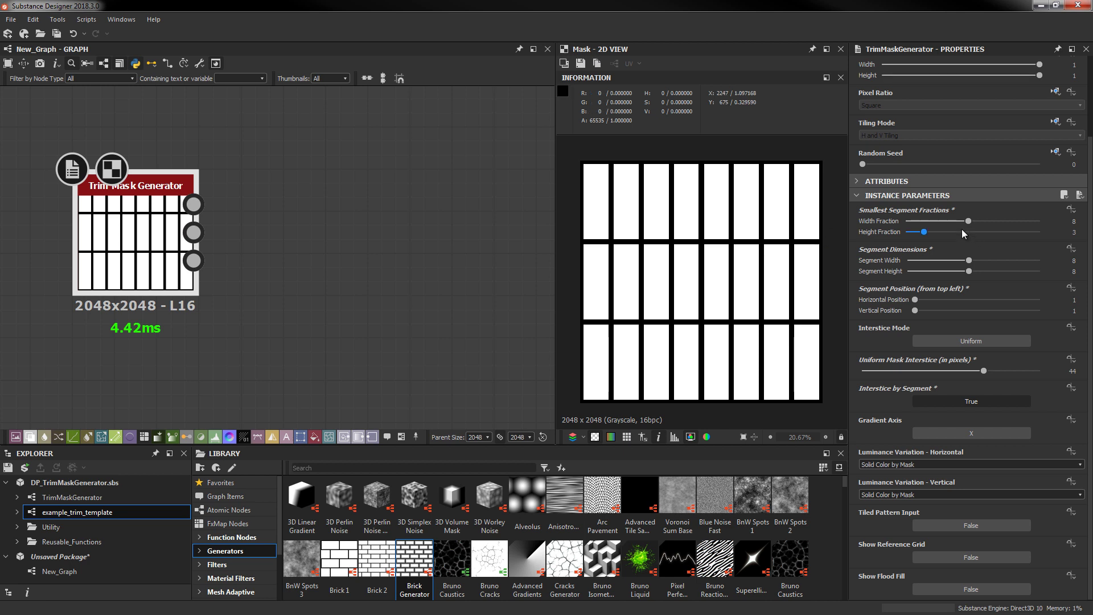
left_click_drag(968, 221, 1065, 241)
left_click(970, 272)
left_click_drag(969, 271, 1042, 271)
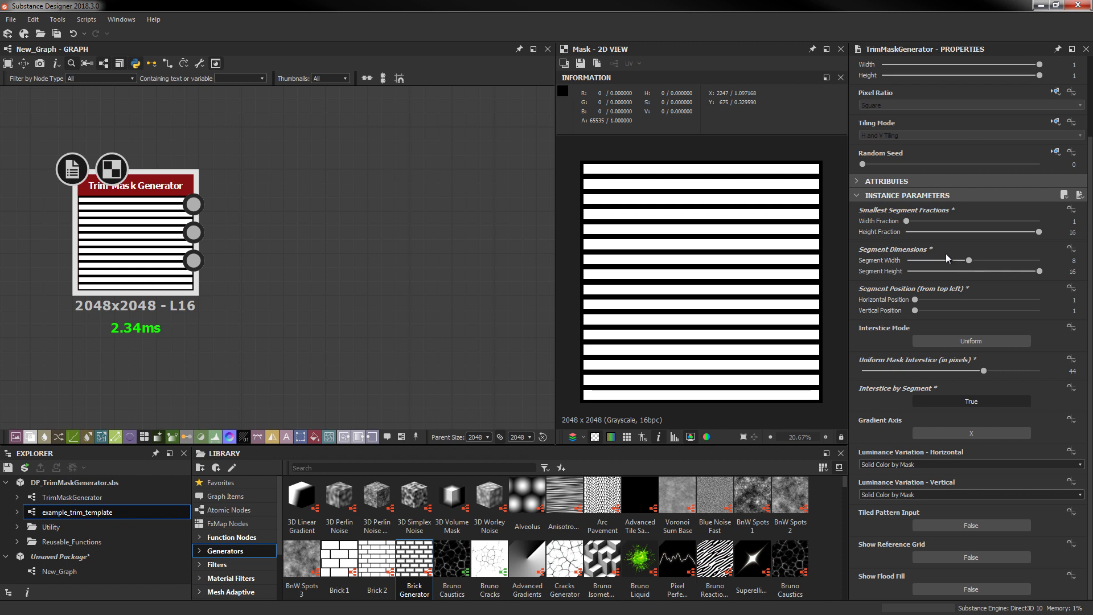
Rework the strips into a centred square grid at Segment Height 8, then set interstice to 0
left_click_drag(1039, 271, 1031, 271)
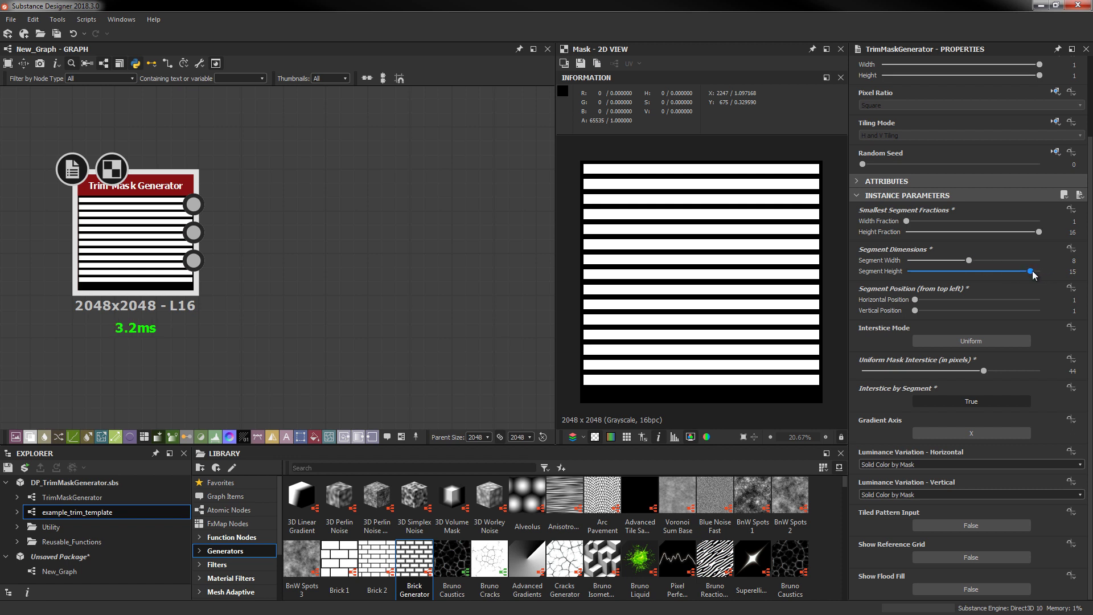
left_click_drag(926, 222, 1041, 223)
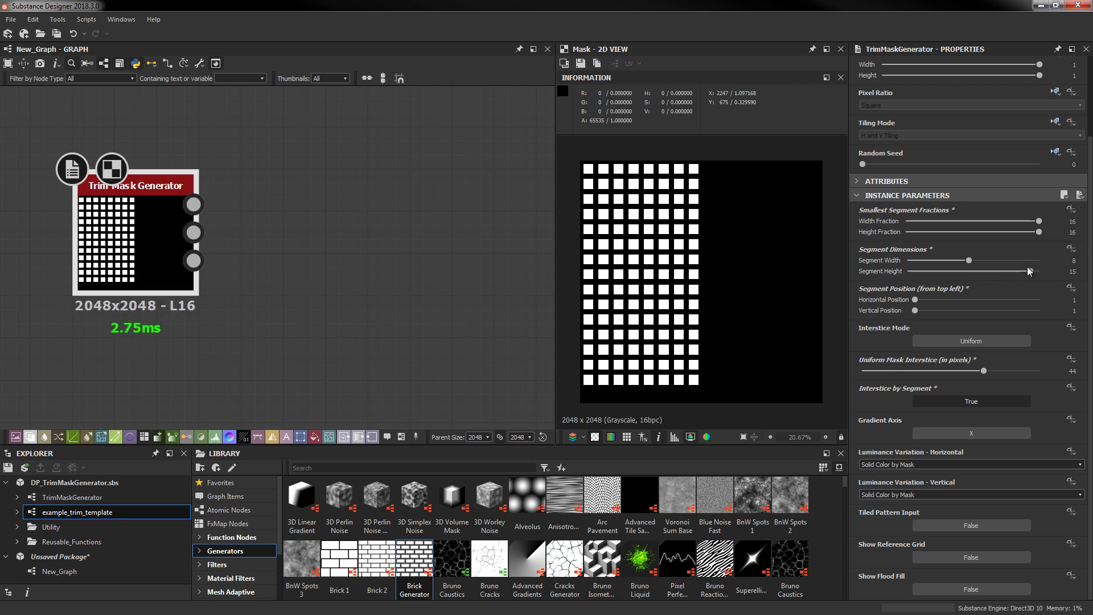
left_click(969, 271)
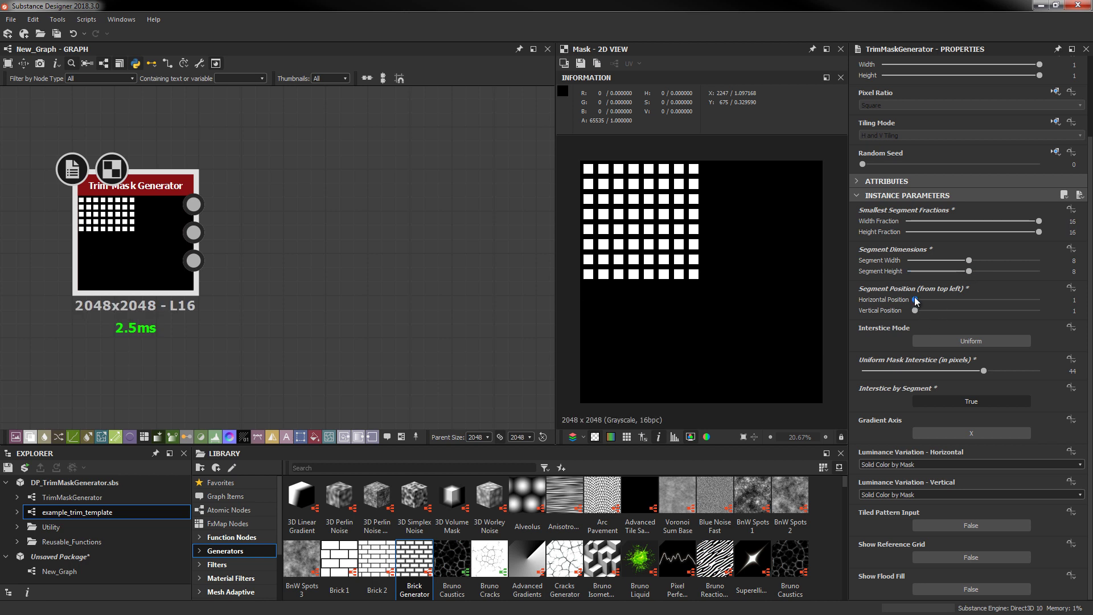
left_click(956, 299)
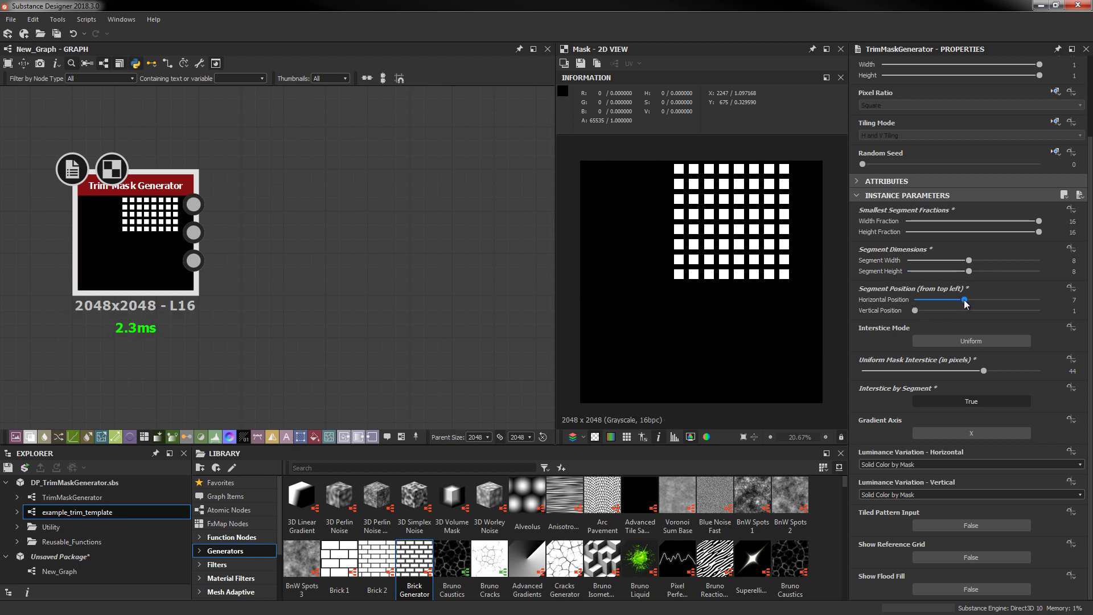
left_click_drag(915, 311, 949, 312)
left_click(948, 299)
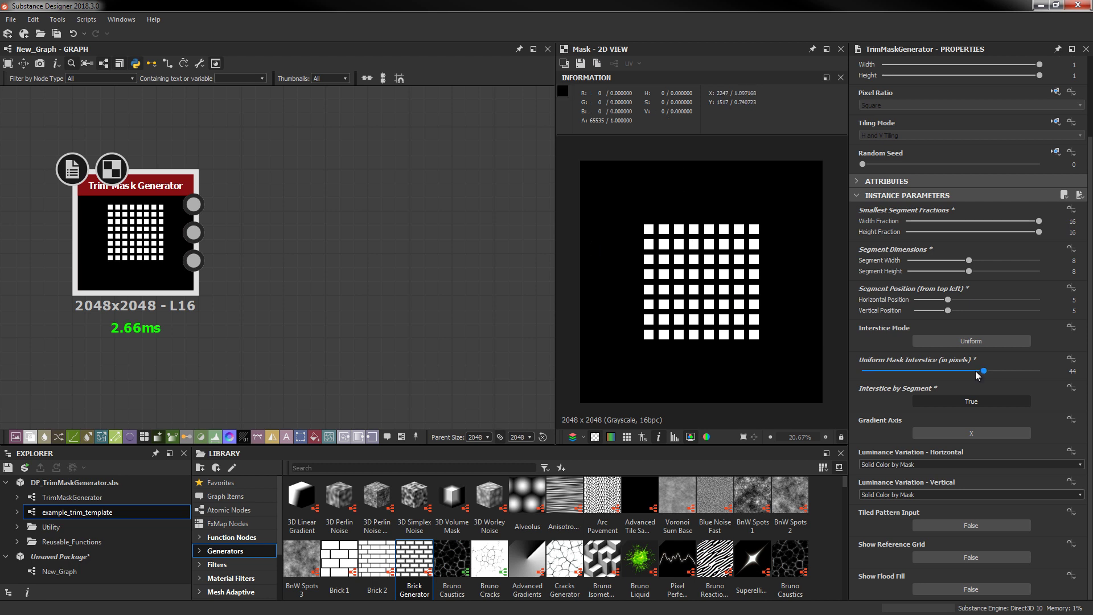
left_click_drag(983, 371, 845, 365)
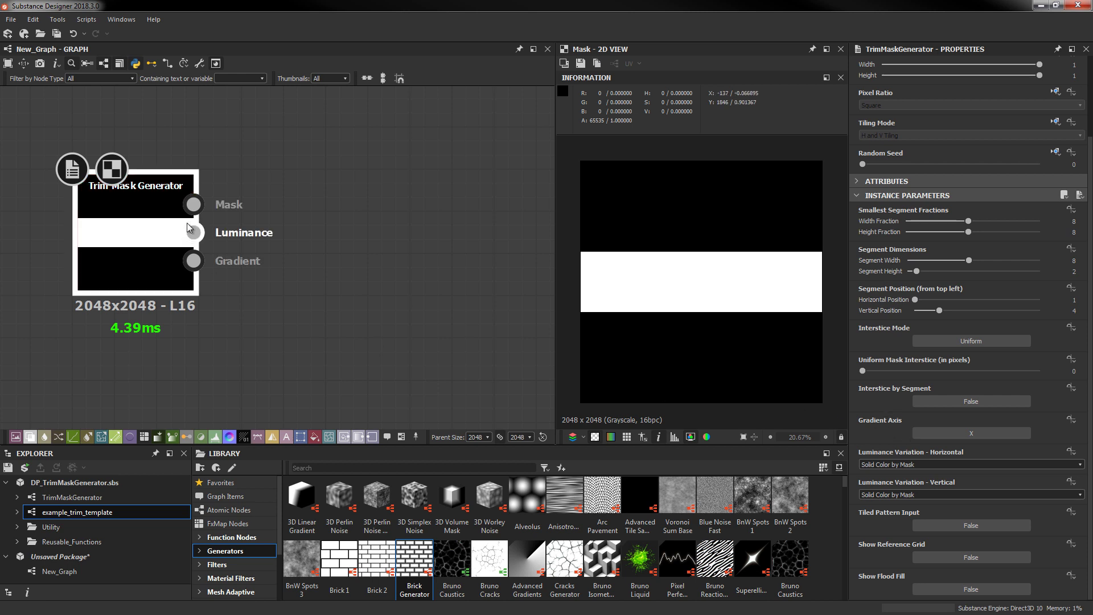
Preview the Gradient output, toggle Gradient Axis, and test band height and Height Fraction 16
double_click(199, 266)
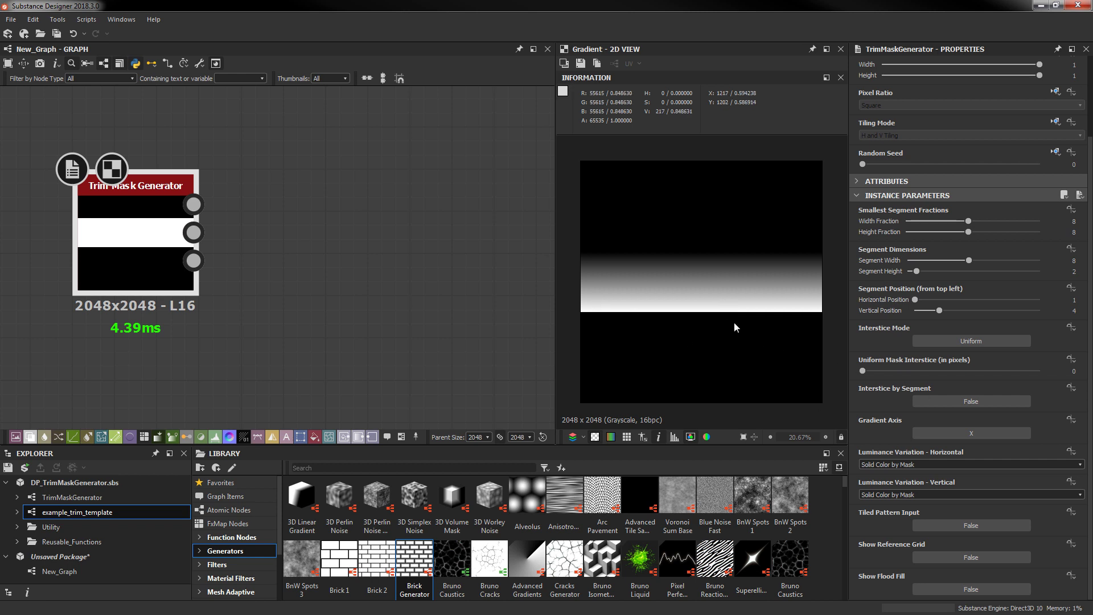
left_click(972, 433)
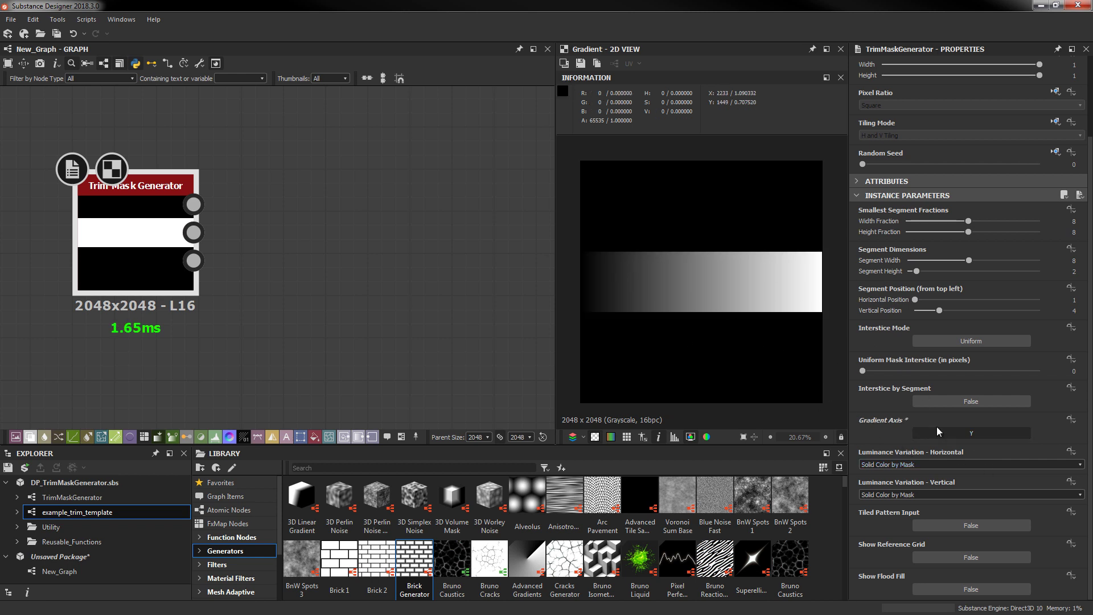
left_click(946, 432)
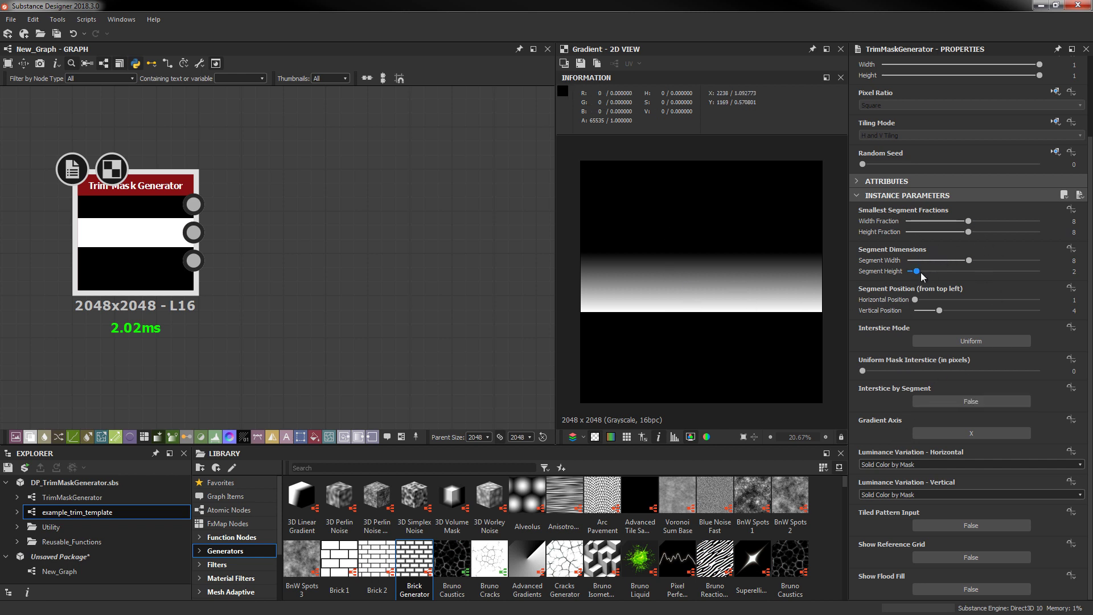
mouse_move(918, 272)
left_mouse_down()
mouse_move(987, 277)
mouse_move(908, 272)
left_mouse_up()
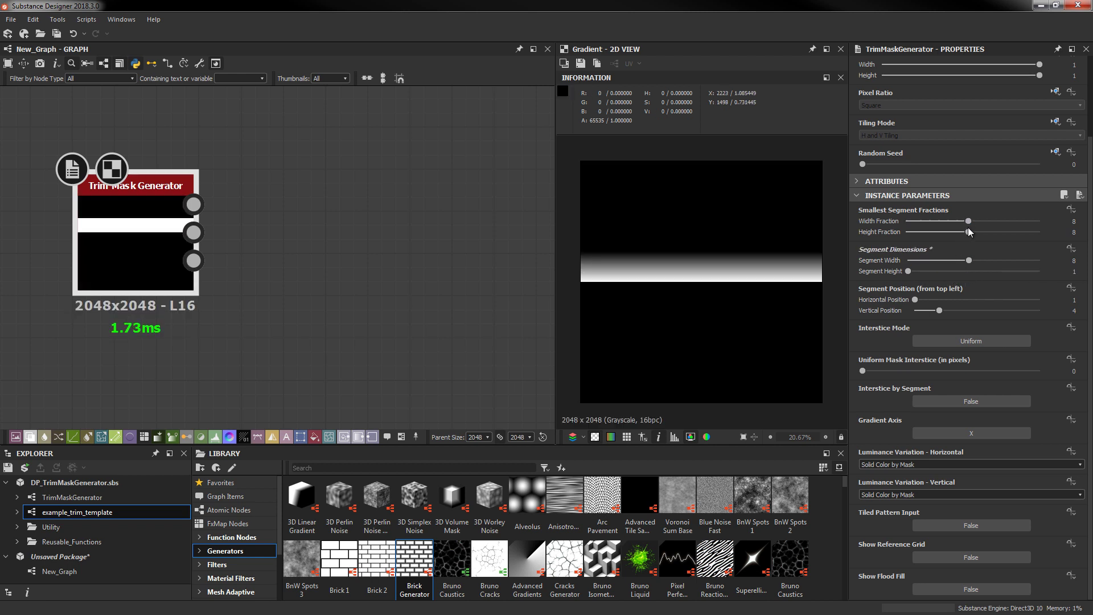
left_click_drag(969, 233, 1086, 234)
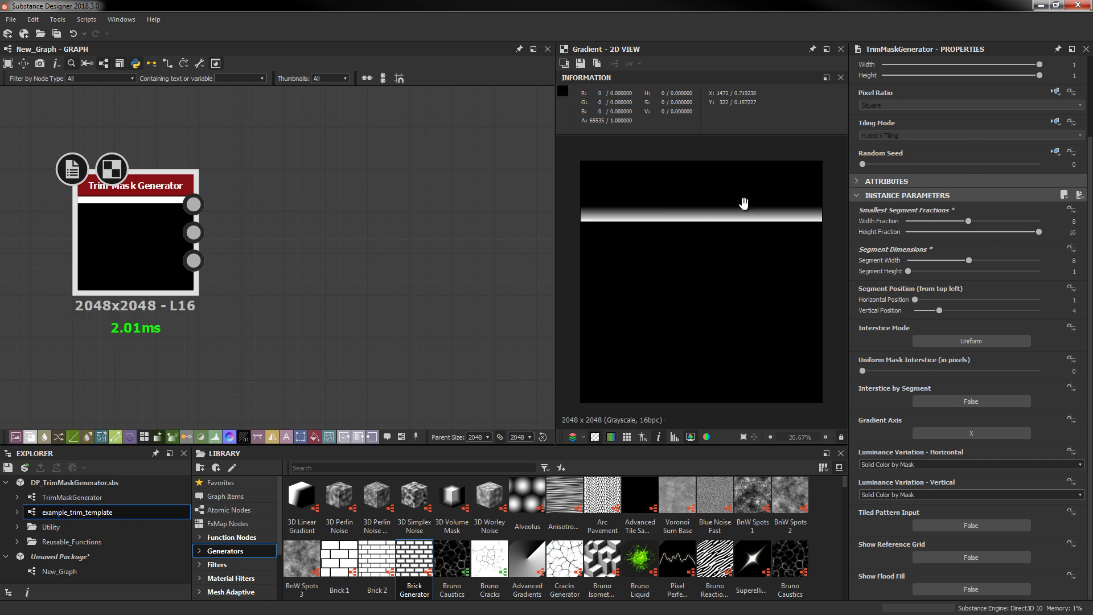
Compare Mask, Luminance and Gradient outputs, test a smaller shifted rectangle, then restore the band
left_click(194, 203)
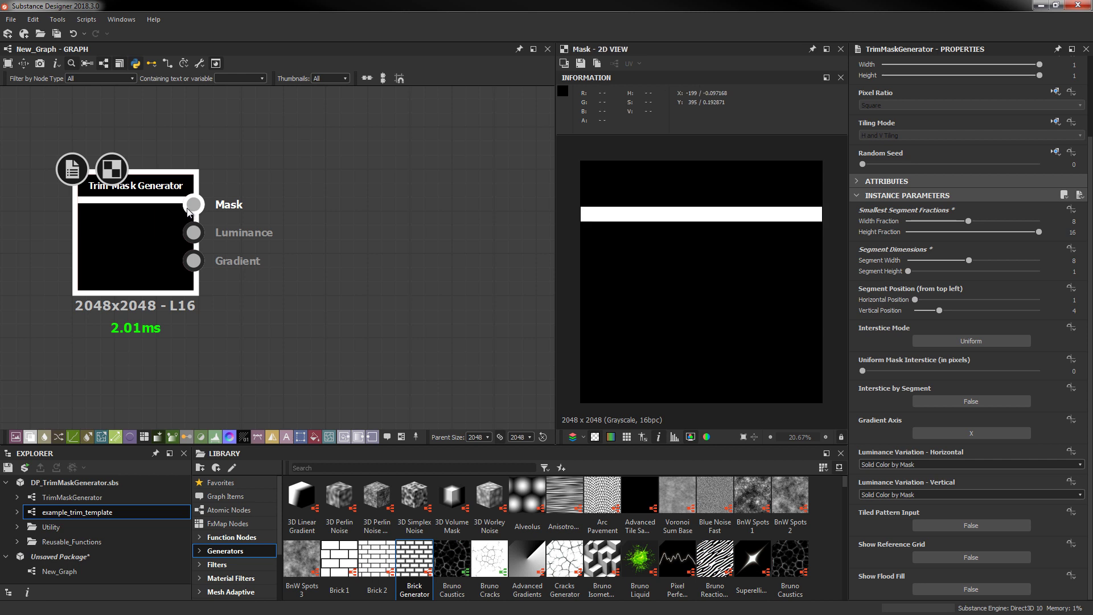
left_click(193, 232)
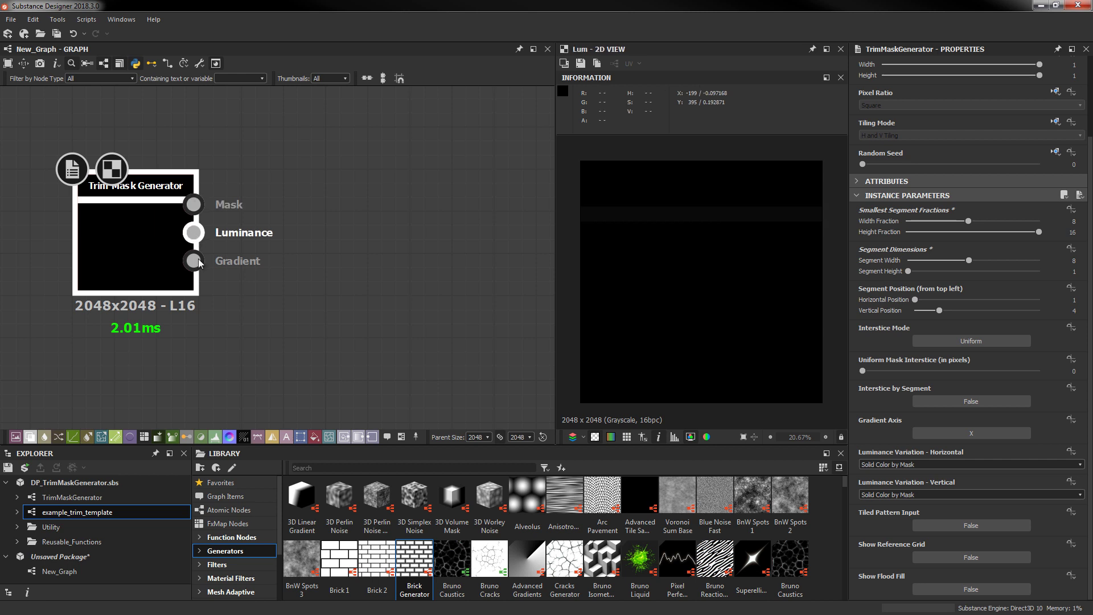
left_click(194, 261)
mouse_move(908, 271)
left_mouse_down()
mouse_move(952, 271)
mouse_move(925, 260)
left_mouse_up()
mouse_move(931, 304)
left_mouse_down()
mouse_move(957, 306)
mouse_move(942, 310)
left_mouse_up()
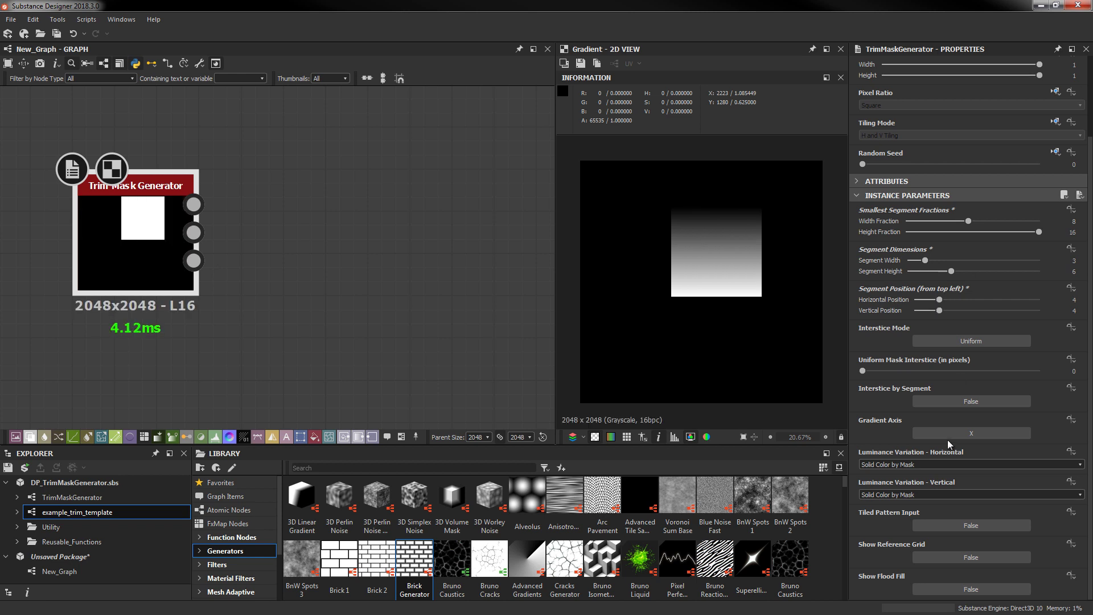
left_click(948, 435)
left_click(928, 401)
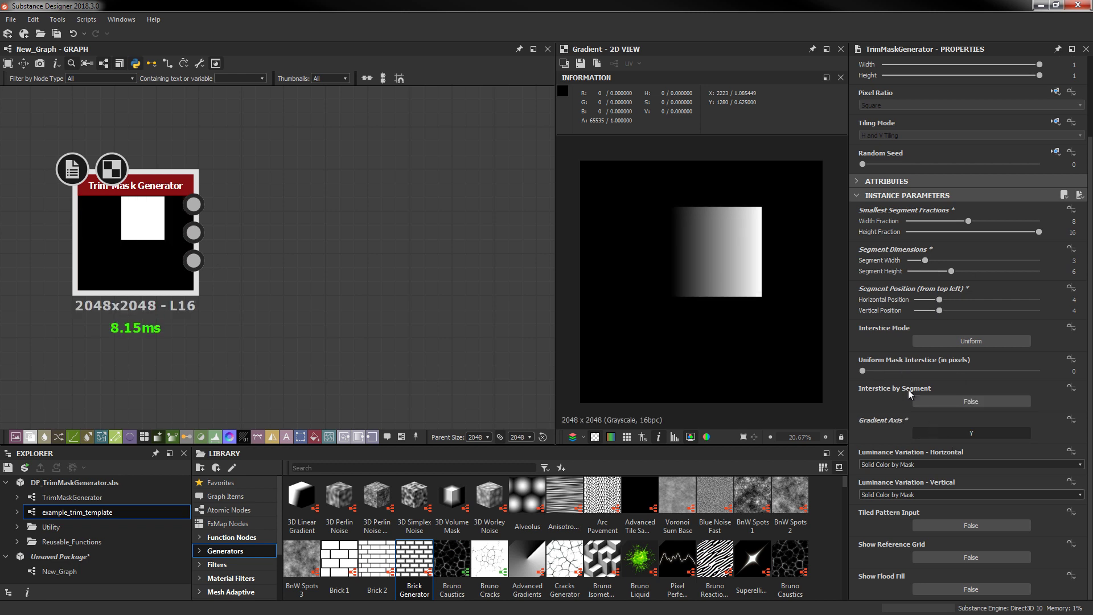
mouse_move(940, 300)
left_mouse_down()
mouse_move(915, 299)
mouse_move(958, 294)
mouse_move(940, 299)
mouse_move(969, 310)
mouse_move(918, 314)
mouse_move(906, 300)
mouse_move(940, 311)
left_mouse_up()
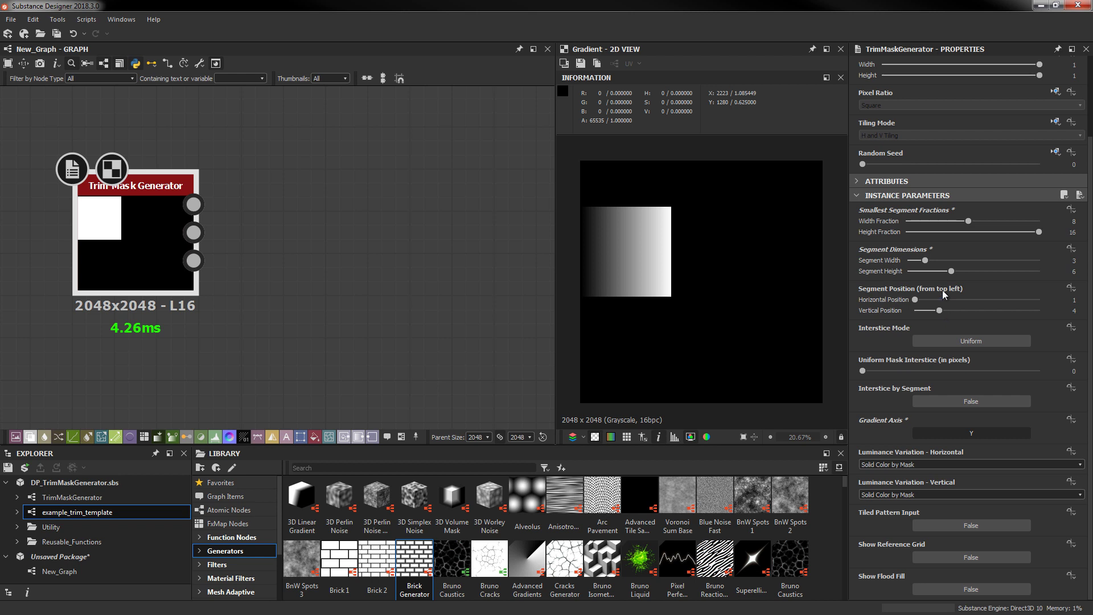
left_click_drag(937, 262, 969, 261)
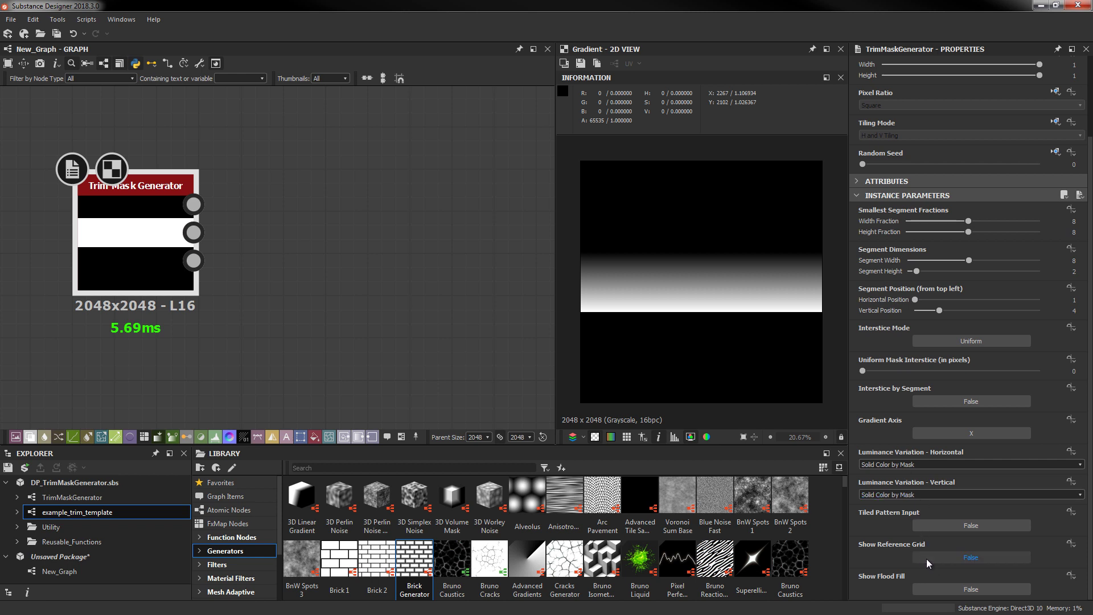
Enable the reference grid overlay and compare the Mask and Luminance previews
left_click(973, 559)
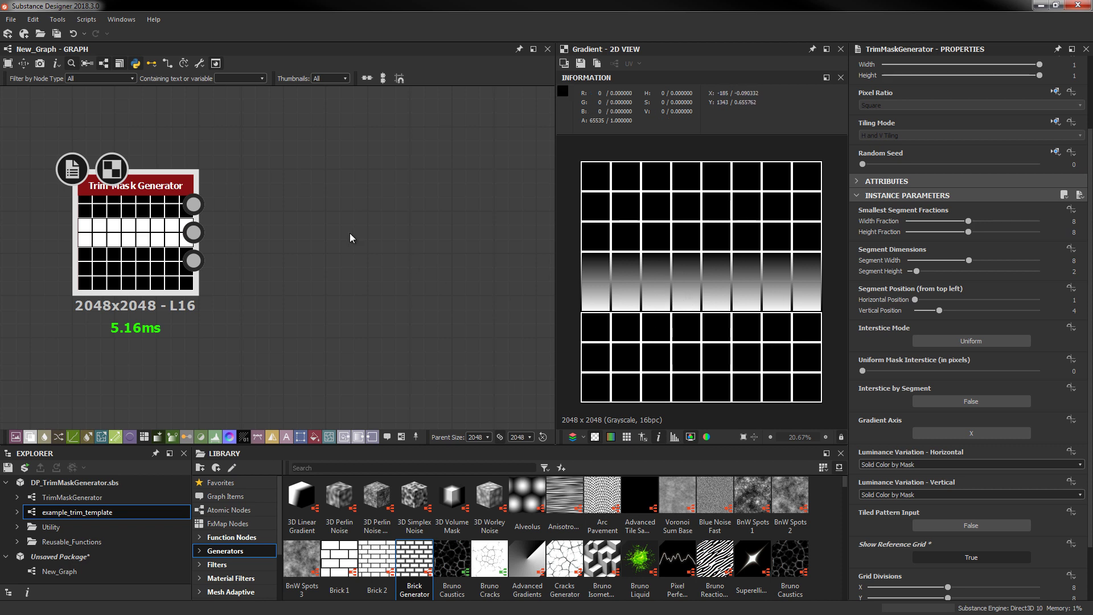
left_click(197, 207)
left_click(196, 235)
Tweak the middle rows' luminance, return to the Mask preview, and set Grid Divisions X to 4
left_click(196, 240)
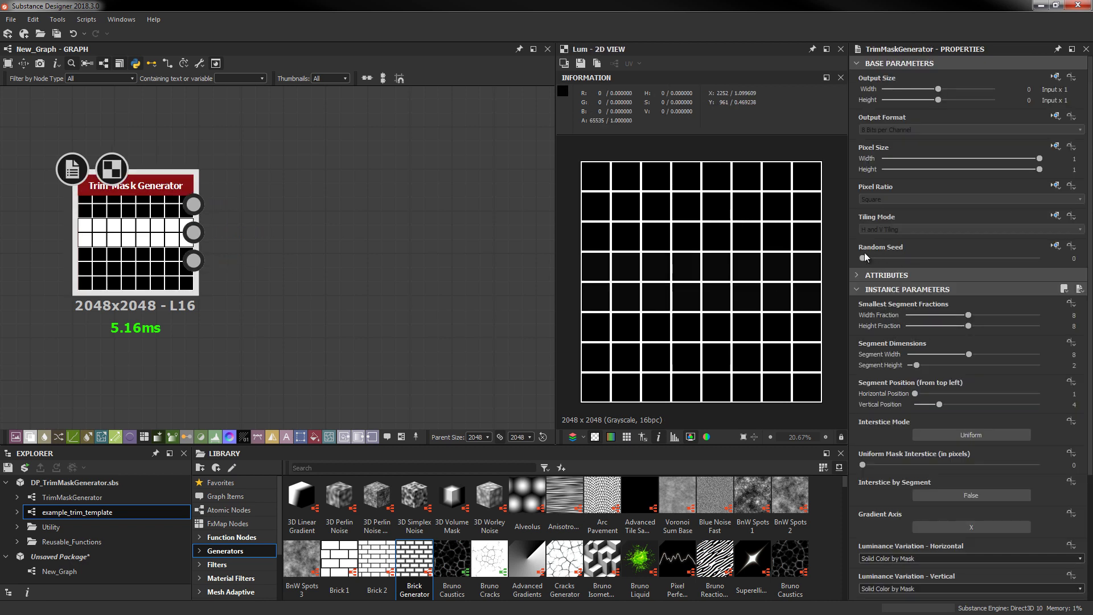
left_click_drag(865, 258, 898, 258)
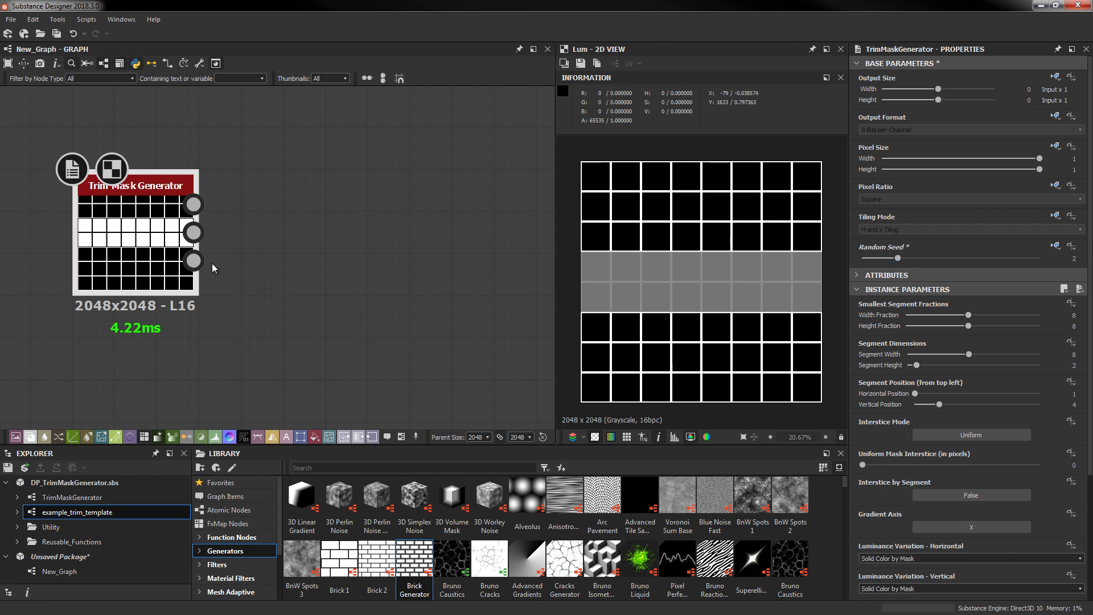
left_click(194, 261)
left_click(195, 204)
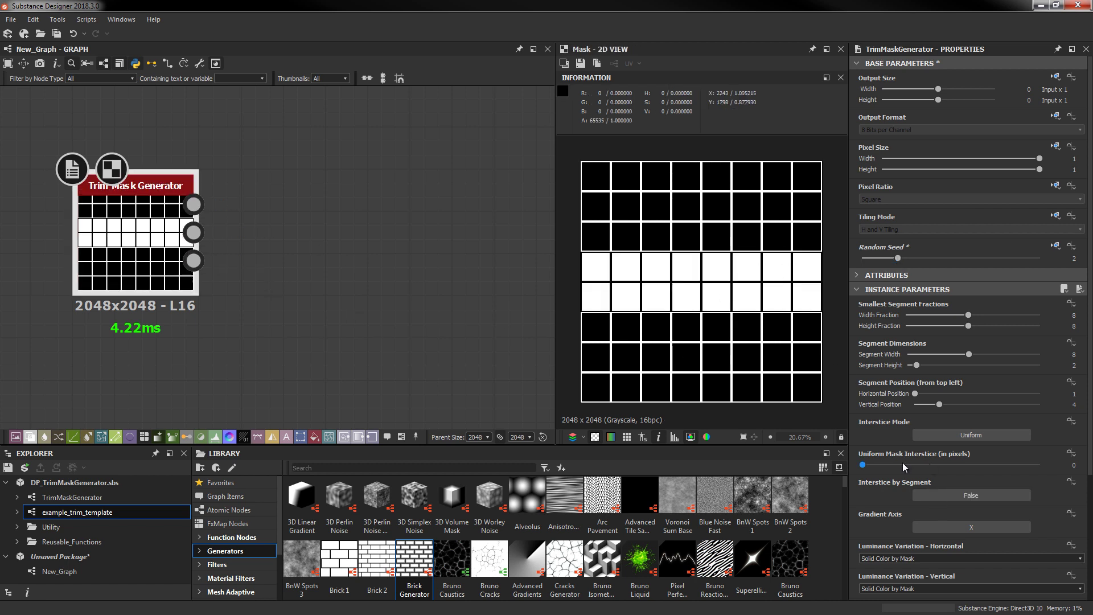
scroll(914, 484, "down", 3)
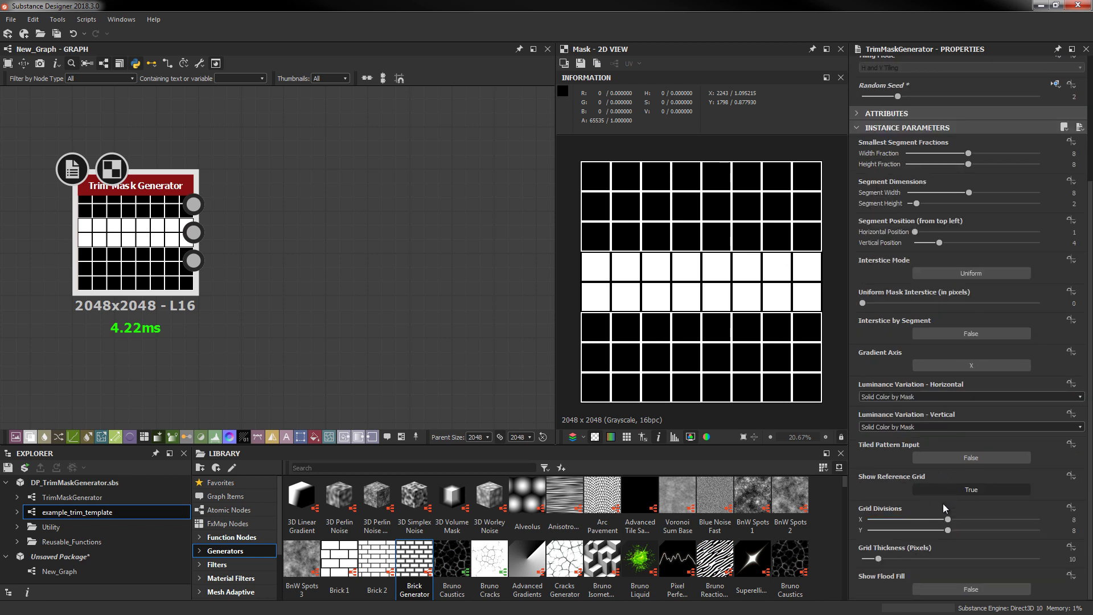
left_click_drag(948, 521, 1017, 537)
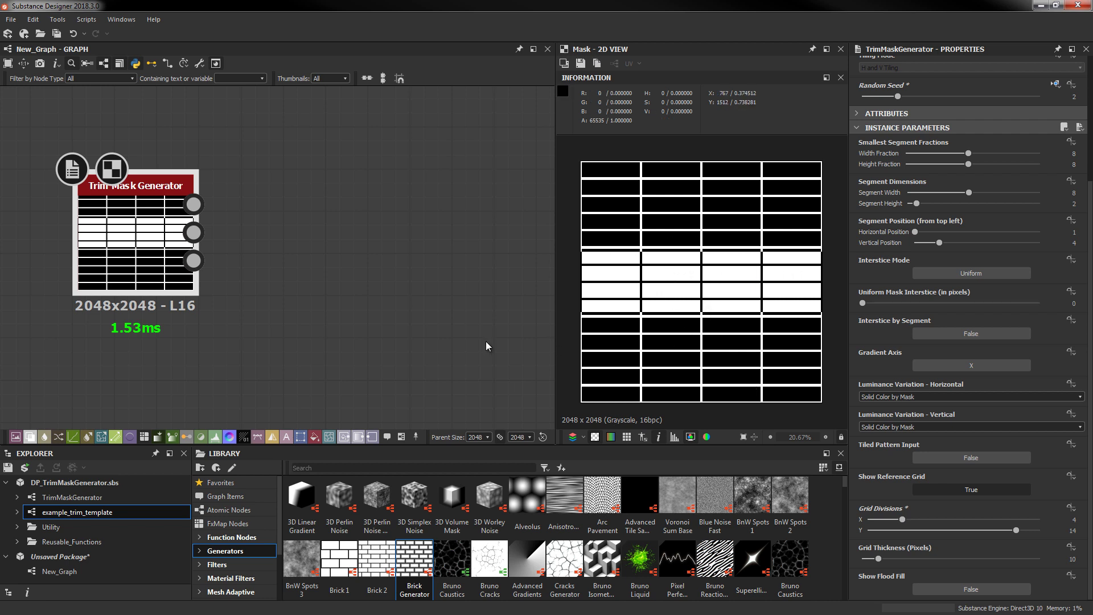
Try 16 grid columns and thicker lines, checking at 256 then back at 2048 resolution
left_click_drag(902, 520, 1055, 529)
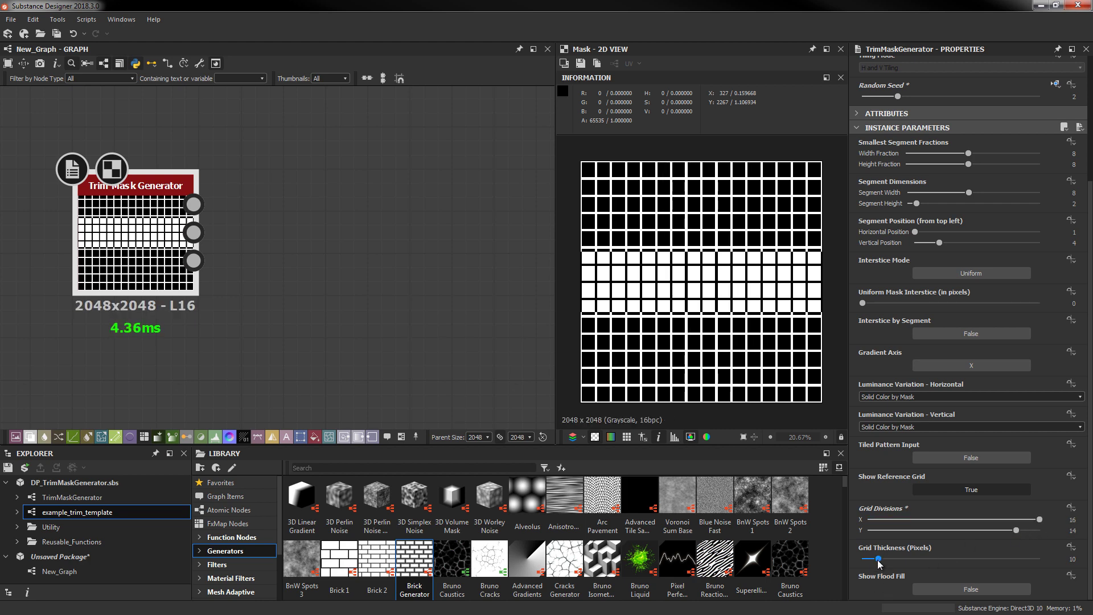
mouse_move(879, 562)
left_mouse_down()
mouse_move(934, 565)
mouse_move(869, 569)
left_mouse_up()
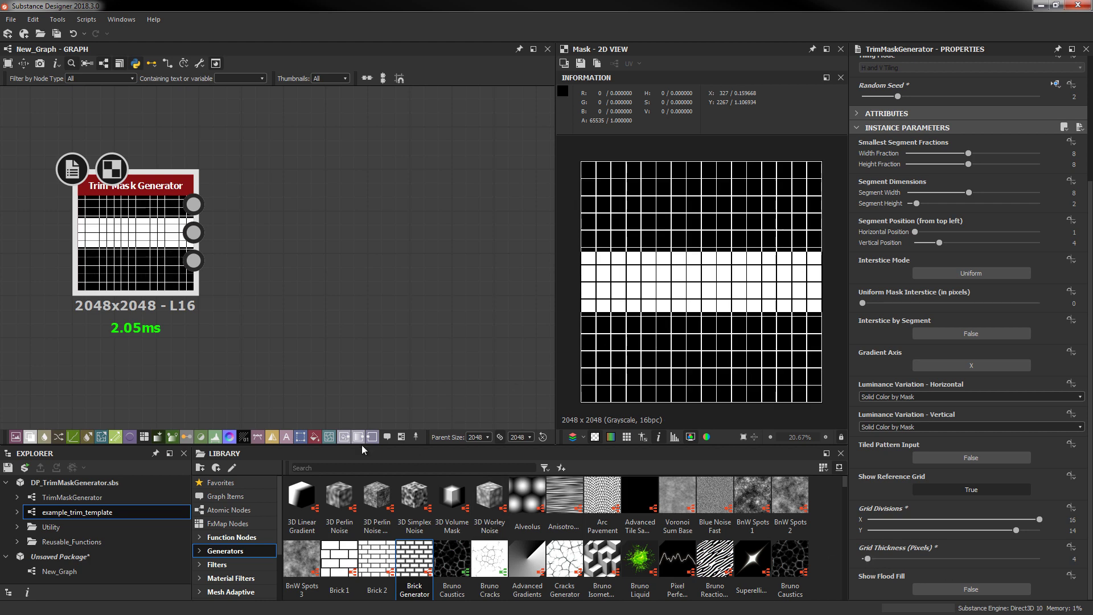
left_click(479, 437)
left_click(479, 482)
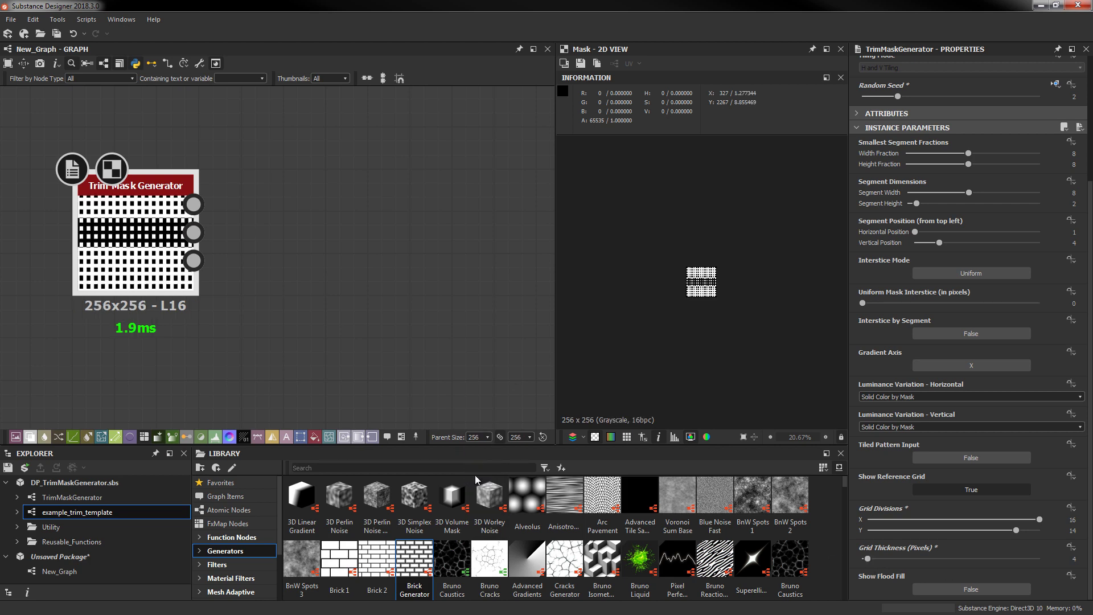
scroll(797, 332, "up", 8)
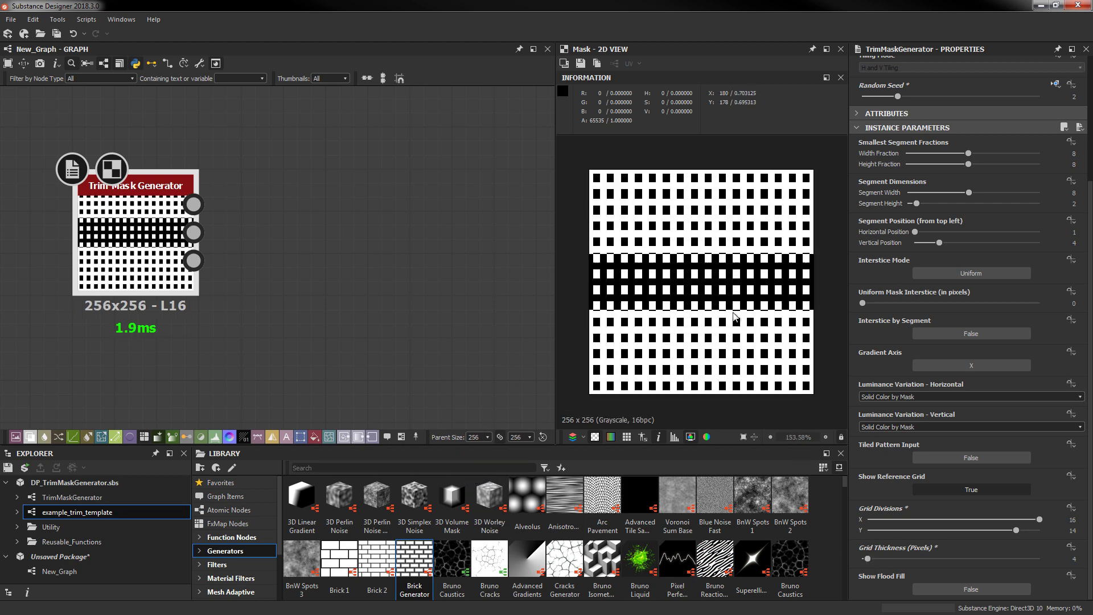
mouse_move(867, 558)
left_mouse_down()
mouse_move(882, 561)
mouse_move(863, 564)
left_mouse_up()
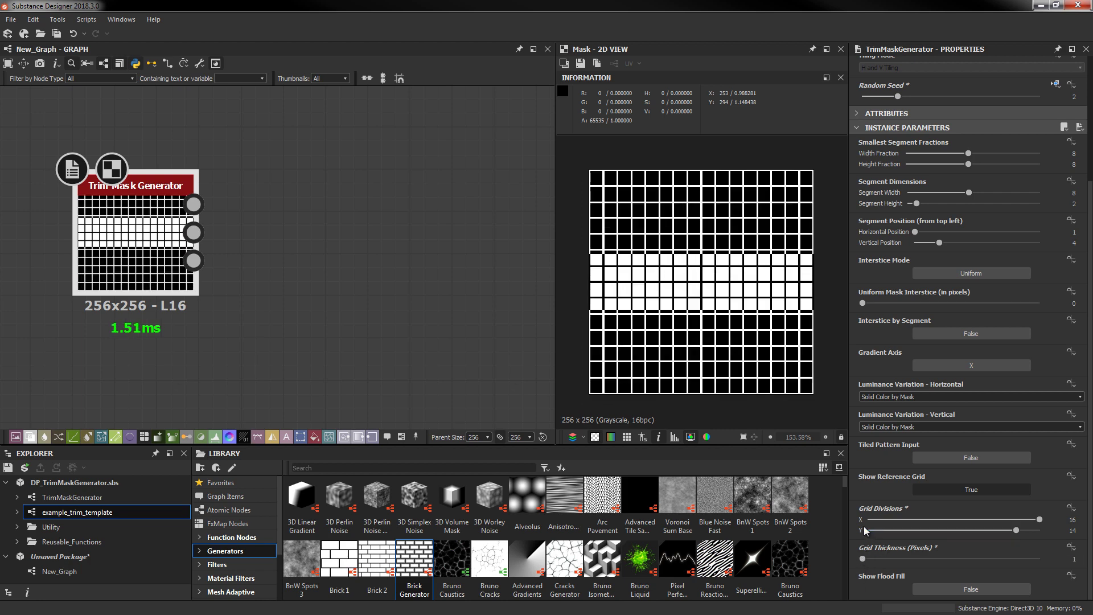
left_click(484, 437)
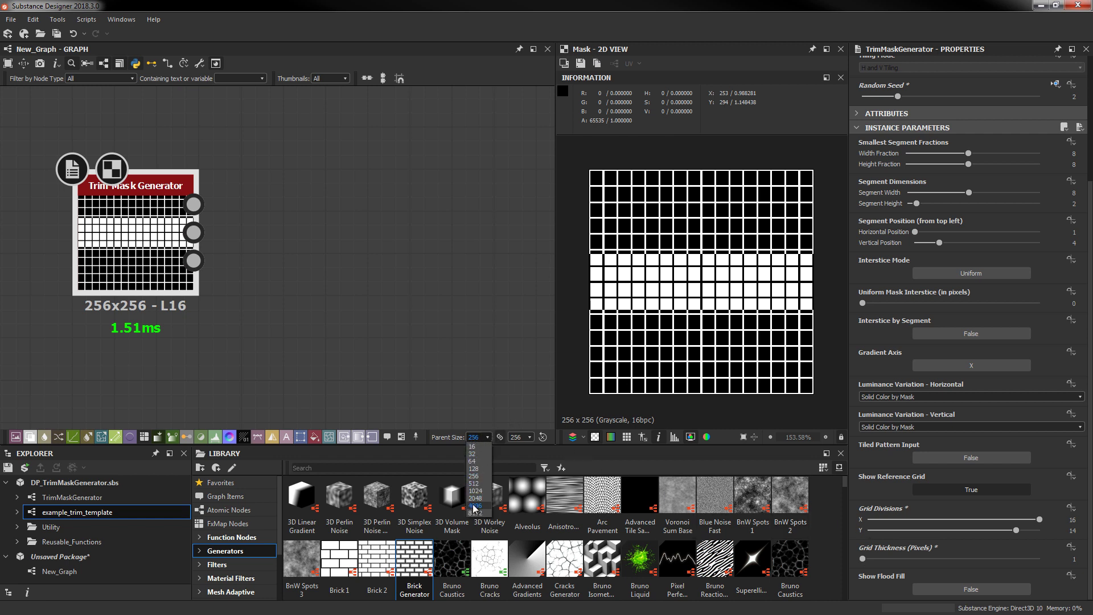
left_click(480, 509)
key("f")
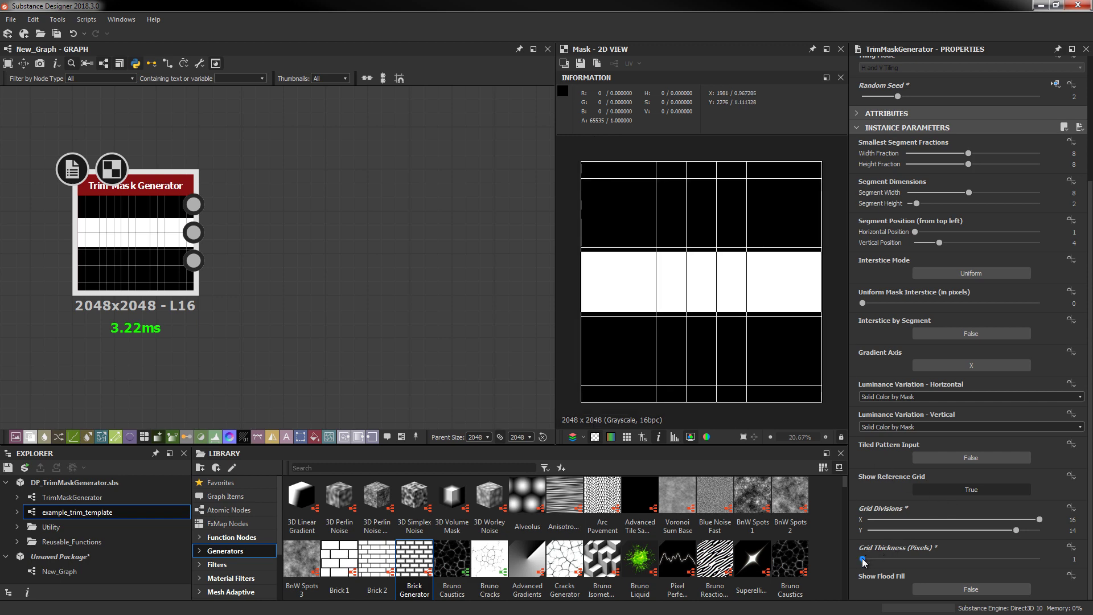
Set a moderate grid line thickness and 32 grid divisions across
mouse_move(864, 561)
left_mouse_down()
mouse_move(1053, 560)
mouse_move(869, 561)
mouse_move(881, 561)
left_mouse_up()
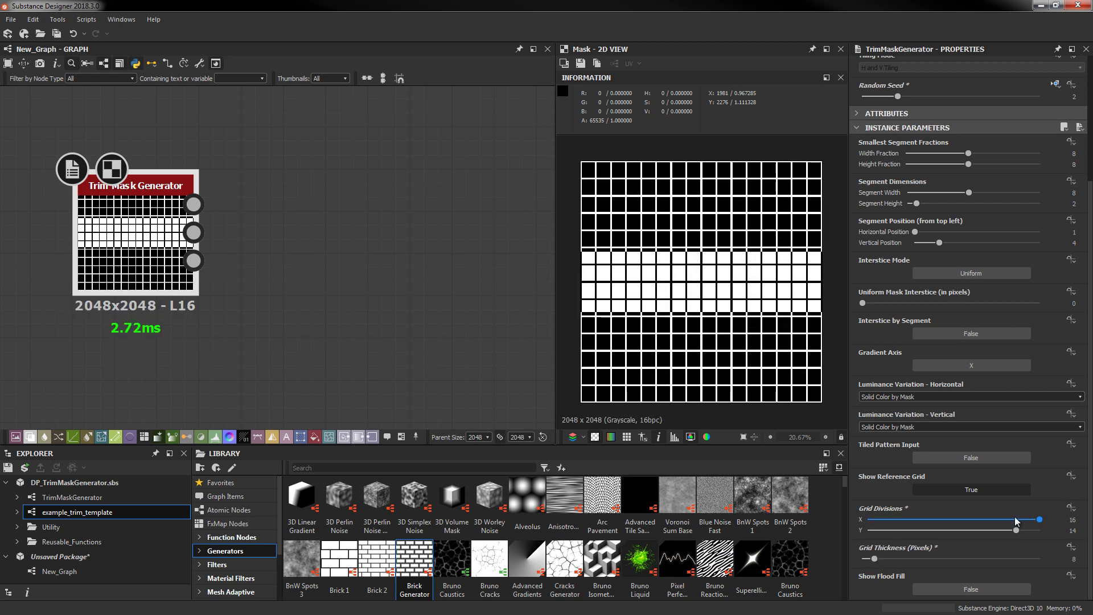
type("32")
key("Return")
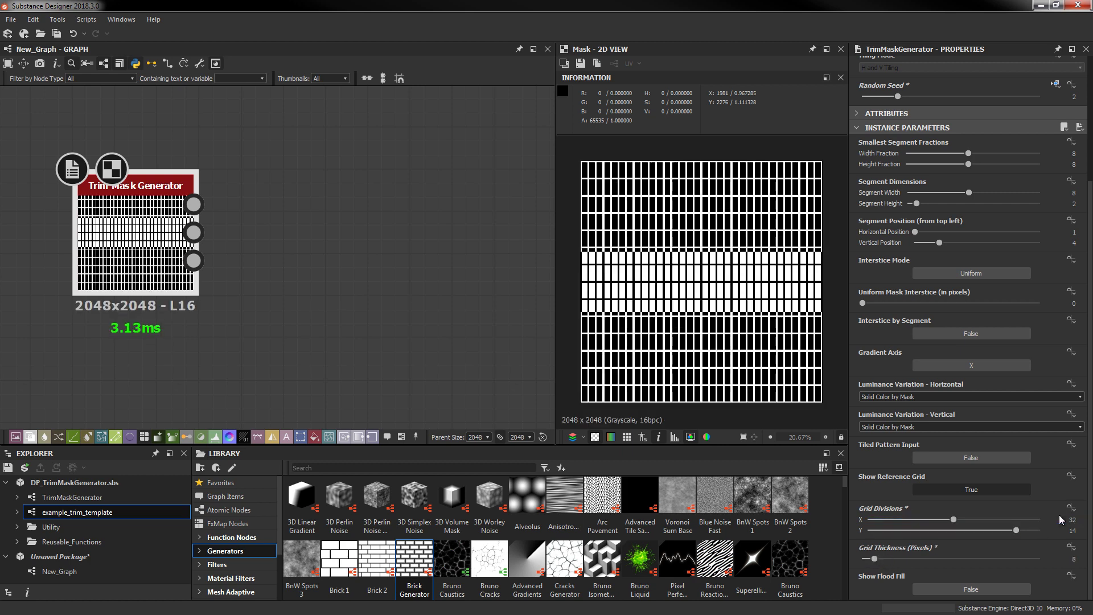
Hide the reference grid, compare the Mask output, and settle on previewing the Luminance output
left_click(972, 489)
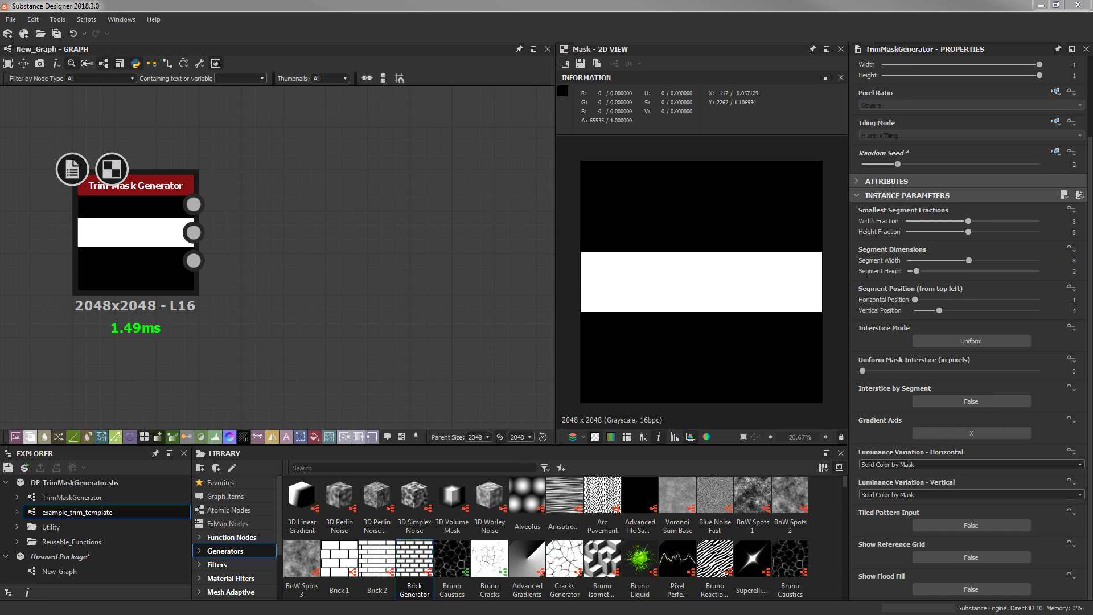
double_click(178, 227)
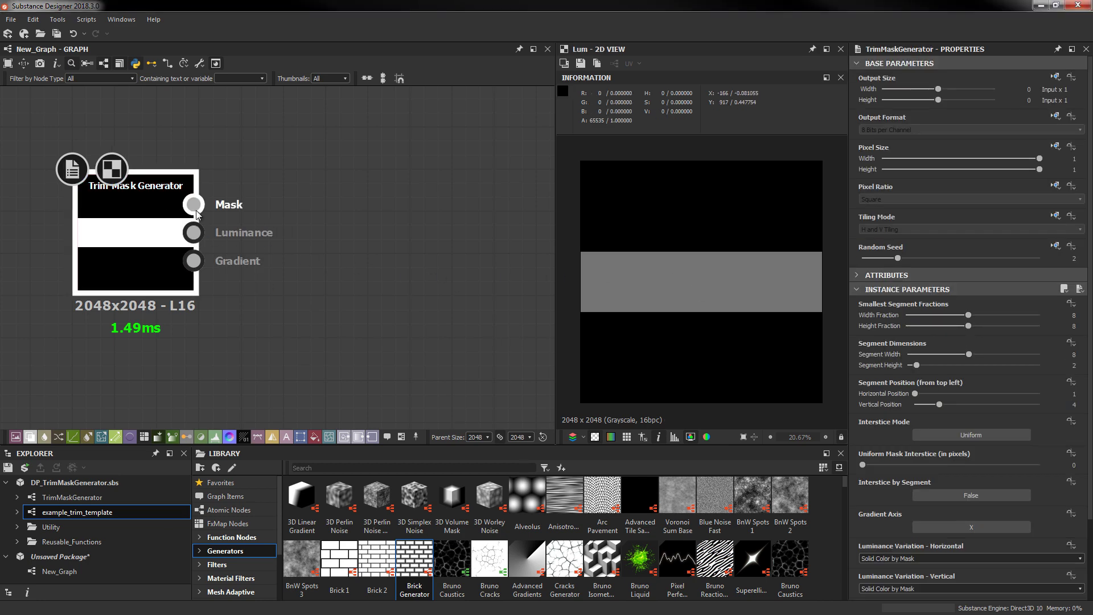
double_click(194, 204)
double_click(193, 233)
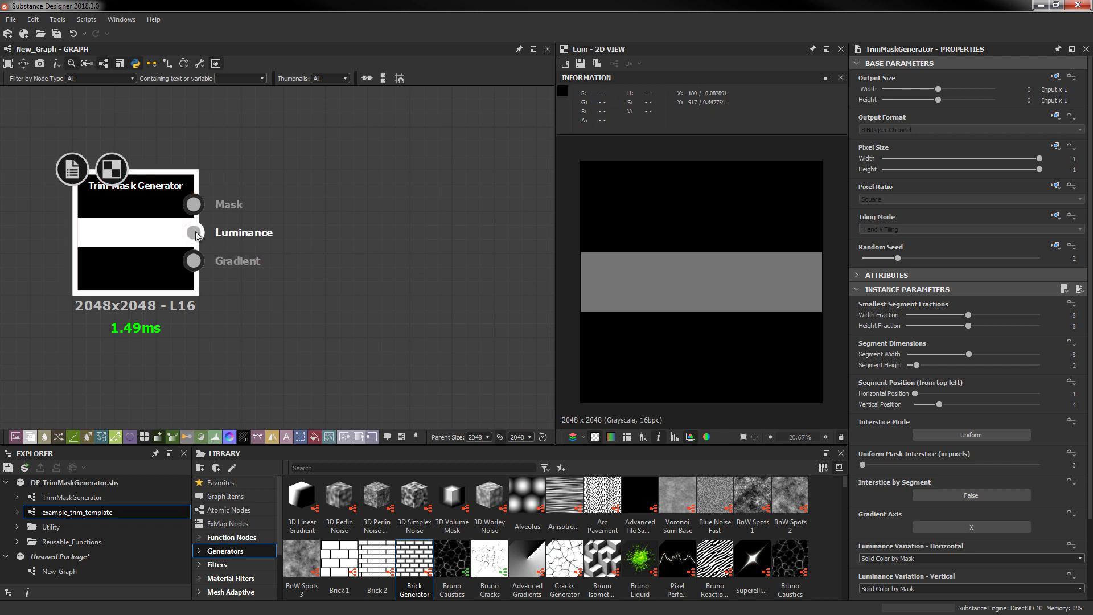
Try a different random seed and a higher trim row, then undo the Vertical Position change
mouse_move(898, 258)
left_mouse_down()
mouse_move(998, 259)
mouse_move(898, 258)
left_mouse_up()
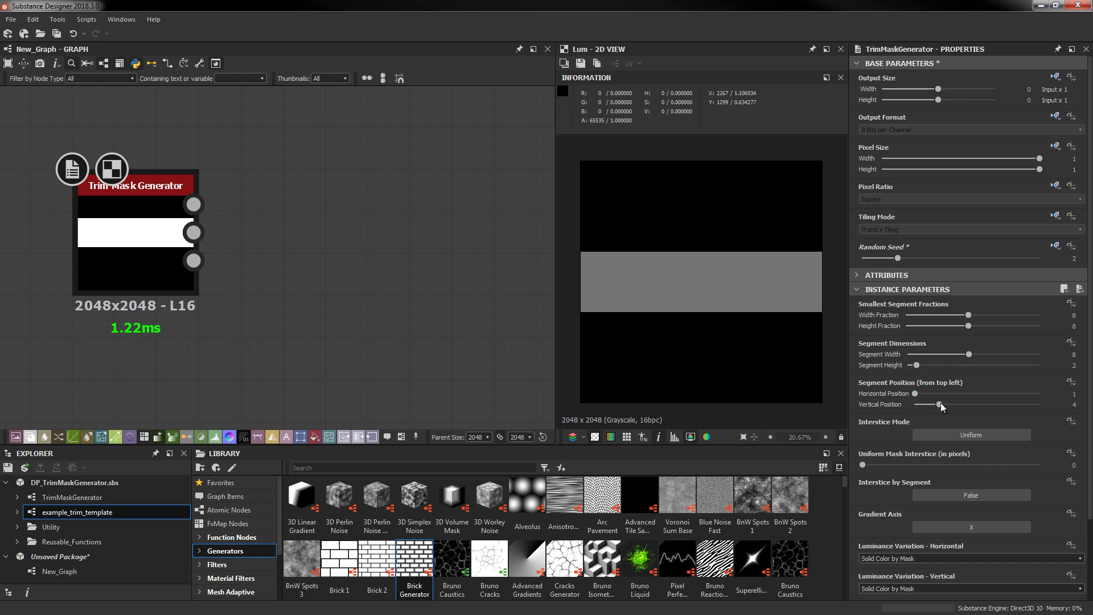
left_click_drag(940, 404, 926, 406)
key("ctrl+z")
key("ctrl+z")
key("ctrl+z")
key("ctrl+z")
key("ctrl+z")
key("ctrl+z")
Inspect the horizontal luminance variation options unchanged, then switch from the Mask preview back to Luminance
scroll(798, 529, "down", 5)
scroll(874, 425, "down", 2)
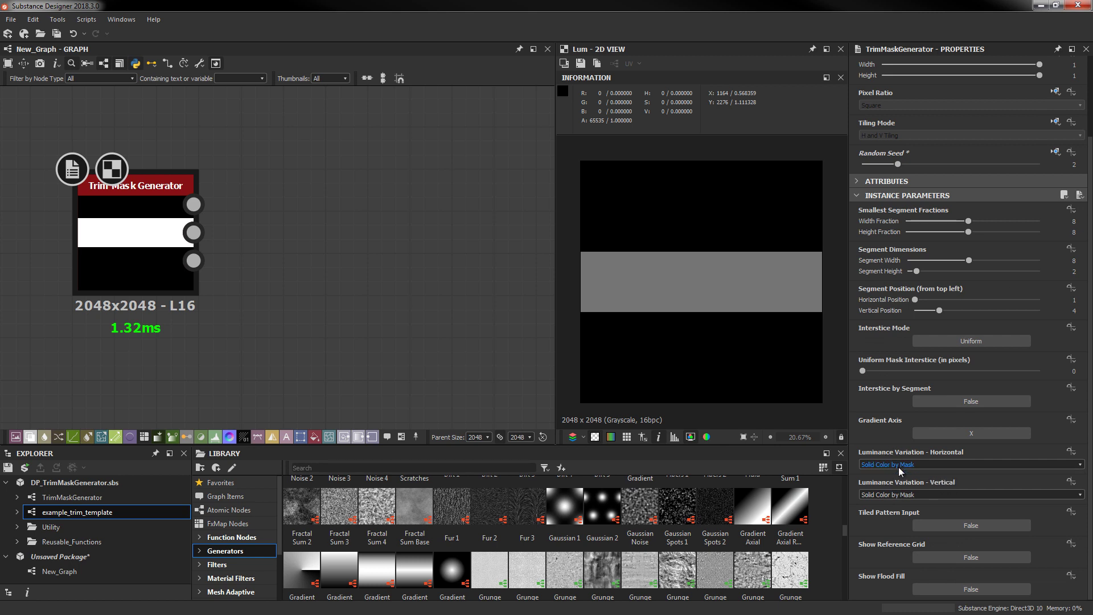
left_click(900, 465)
left_click(878, 451)
double_click(158, 239)
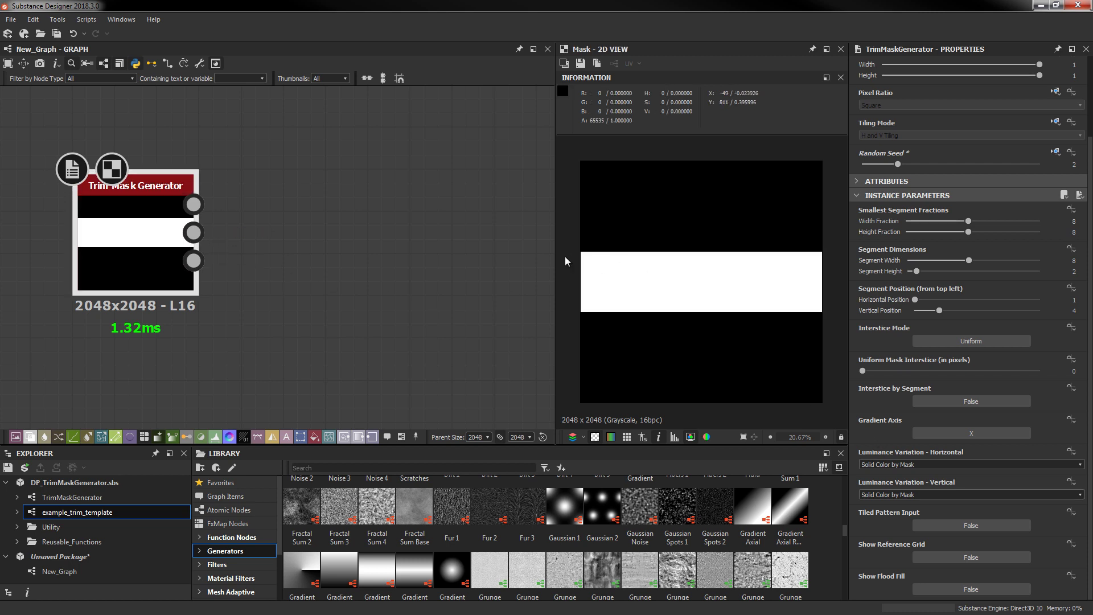
double_click(194, 232)
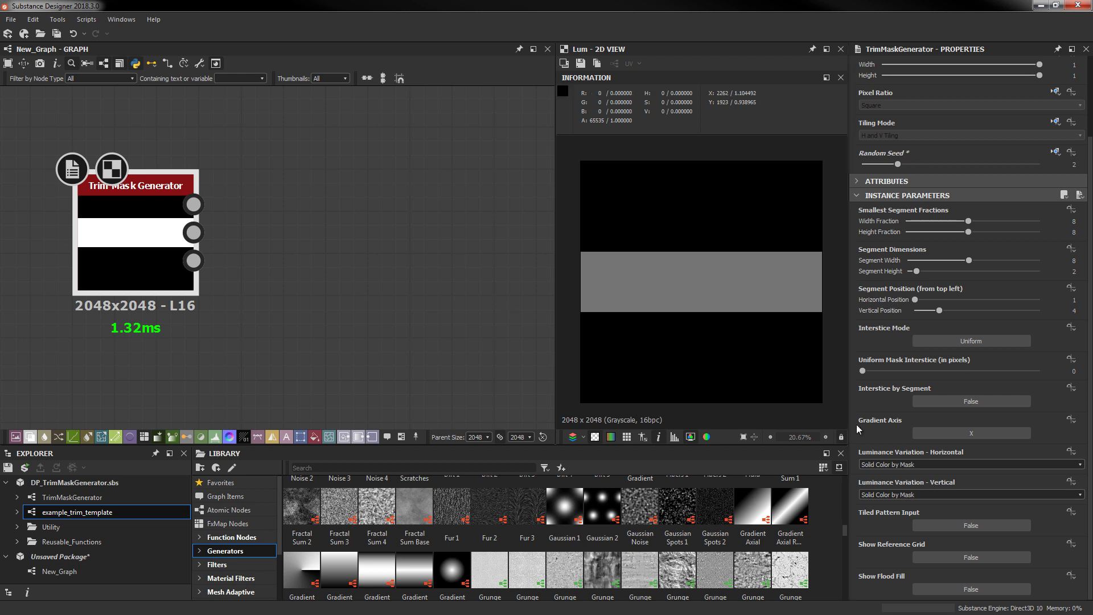
Set horizontal and vertical luminance variation to Variation by Fraction and try another random seed
left_click(894, 464)
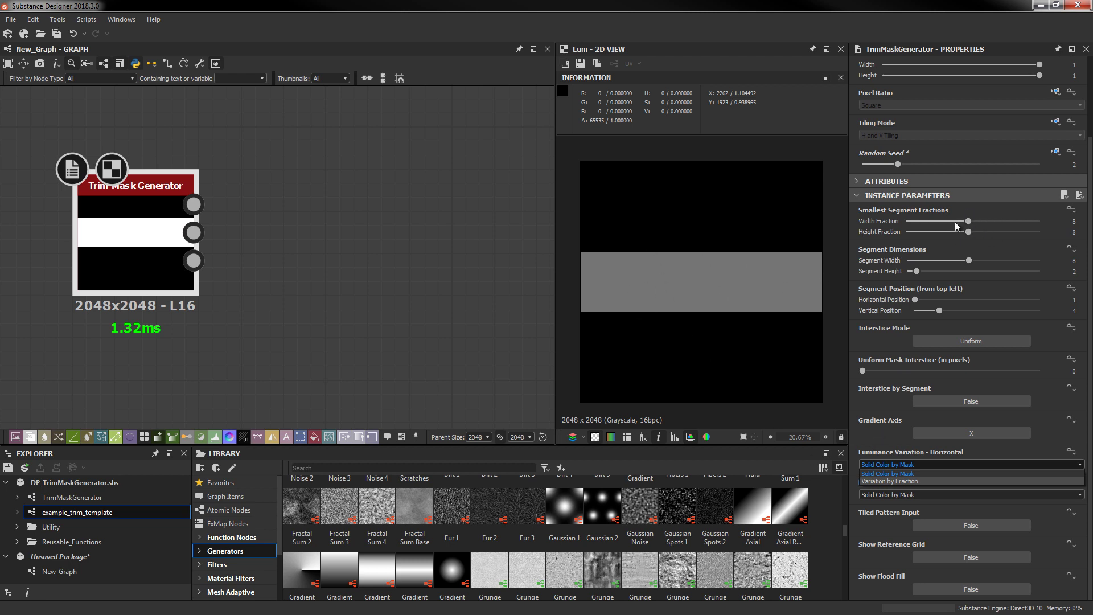
left_click(880, 481)
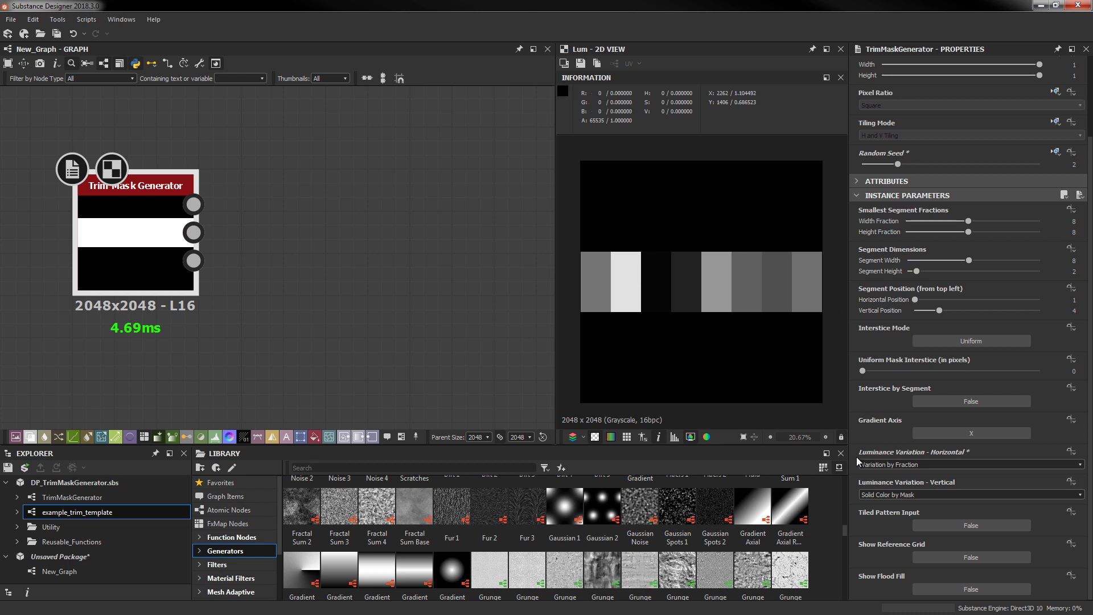
left_click(891, 495)
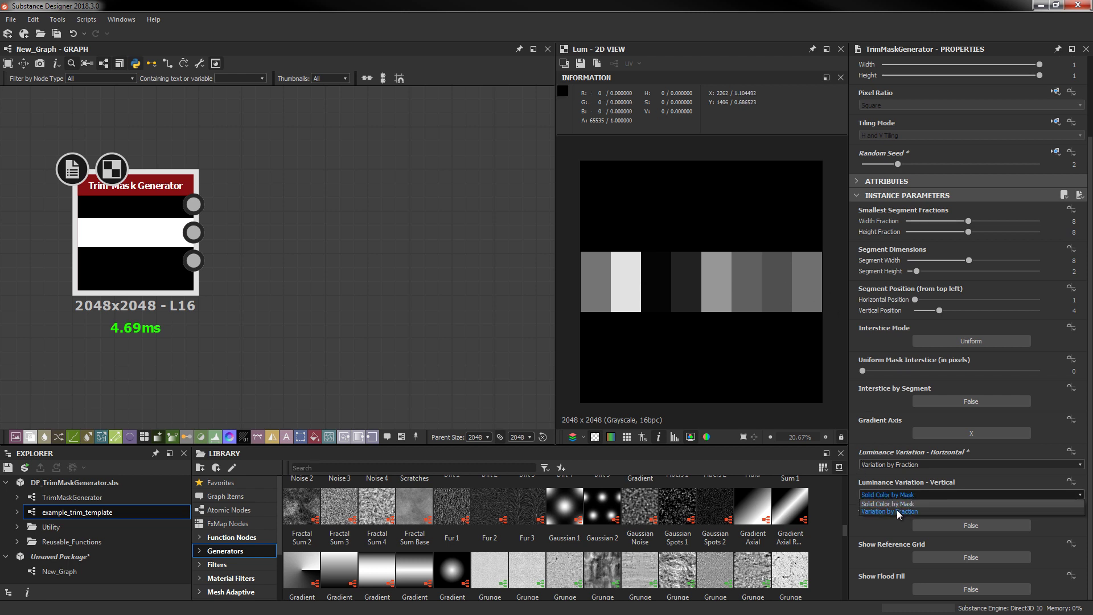
left_click(897, 512)
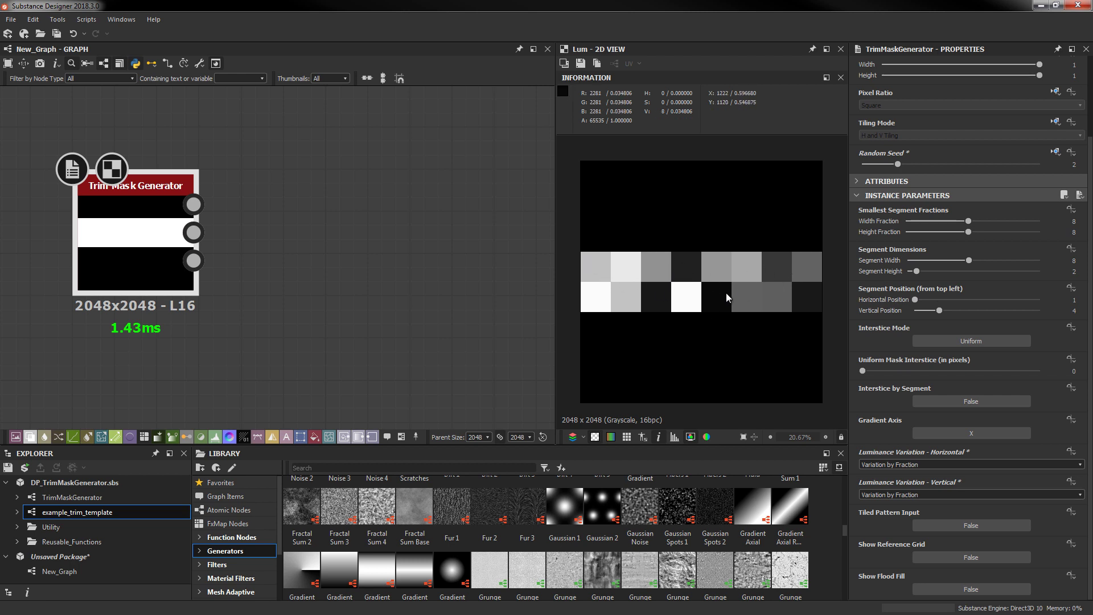
mouse_move(913, 168)
left_mouse_down()
mouse_move(995, 177)
mouse_move(913, 177)
left_mouse_up()
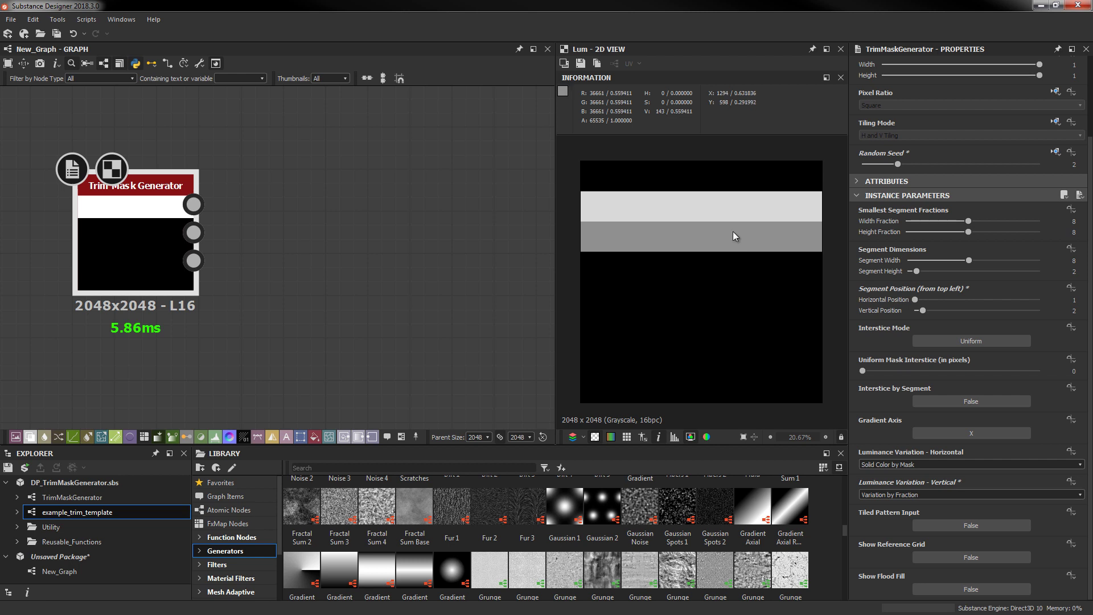
Revert the variation experiments, enable the Flood Fill output, and preview it without transparency
key("ctrl+z")
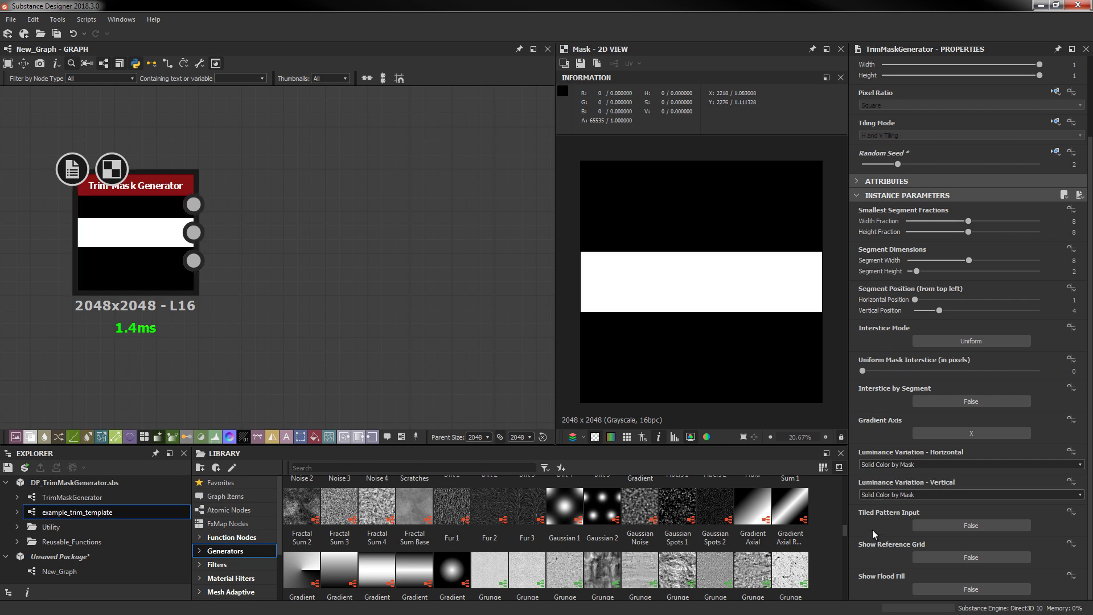
left_click(946, 589)
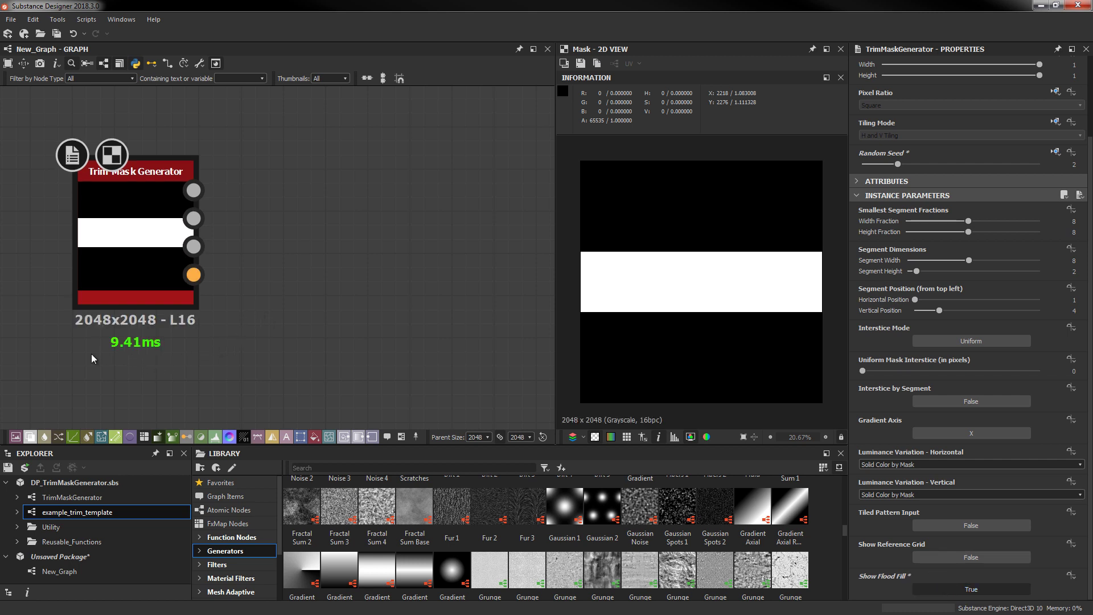
double_click(193, 274)
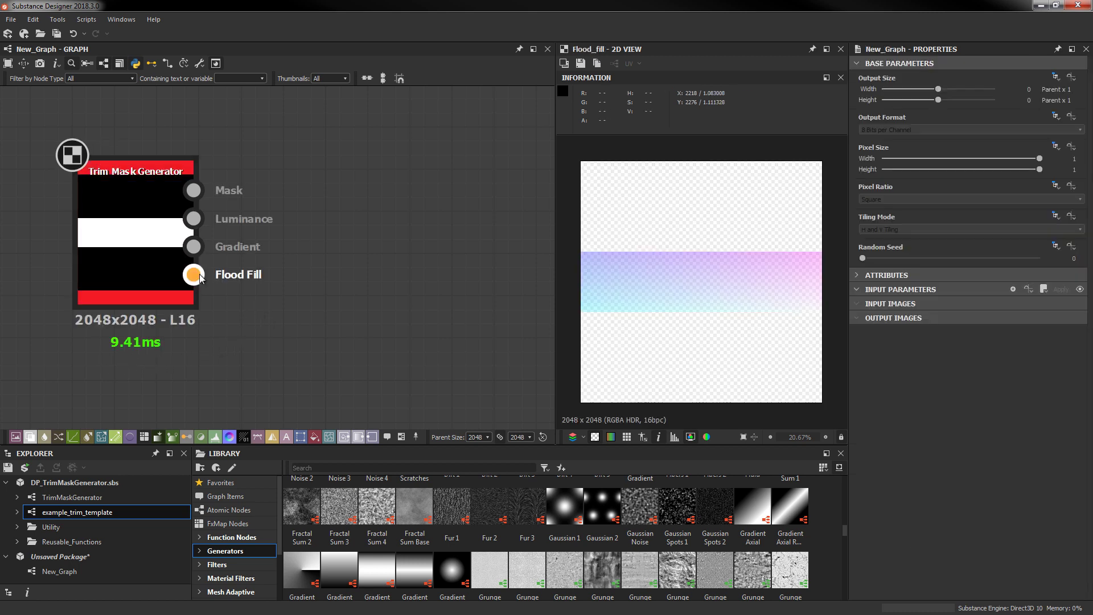
left_click(595, 436)
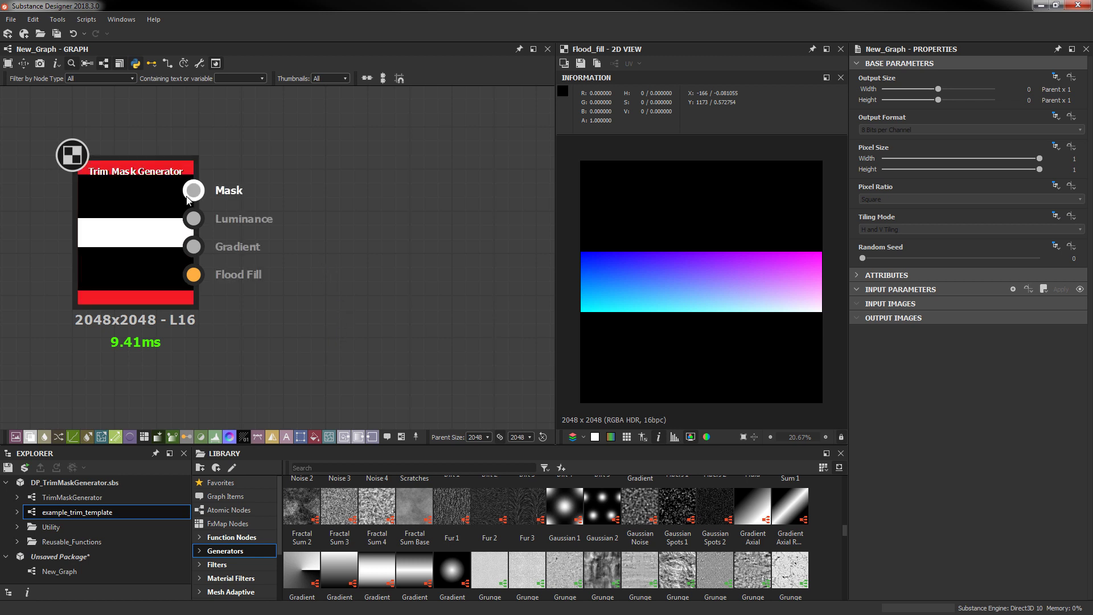
Add a Flood Fill node fed by the generator's Mask output
key("space")
type("flood")
key("Return")
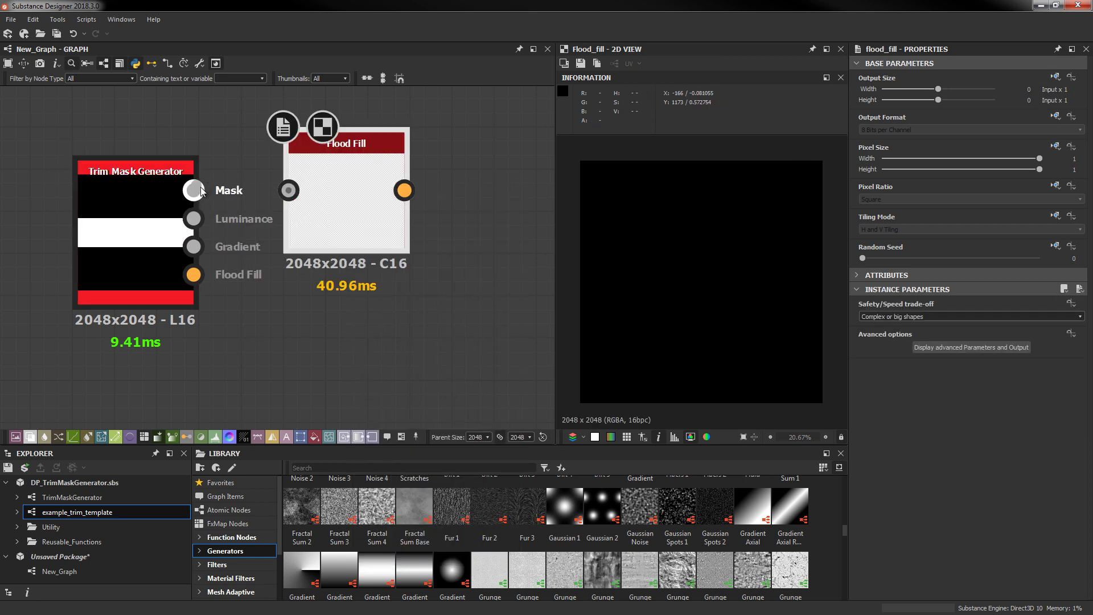
left_click_drag(194, 190, 288, 190)
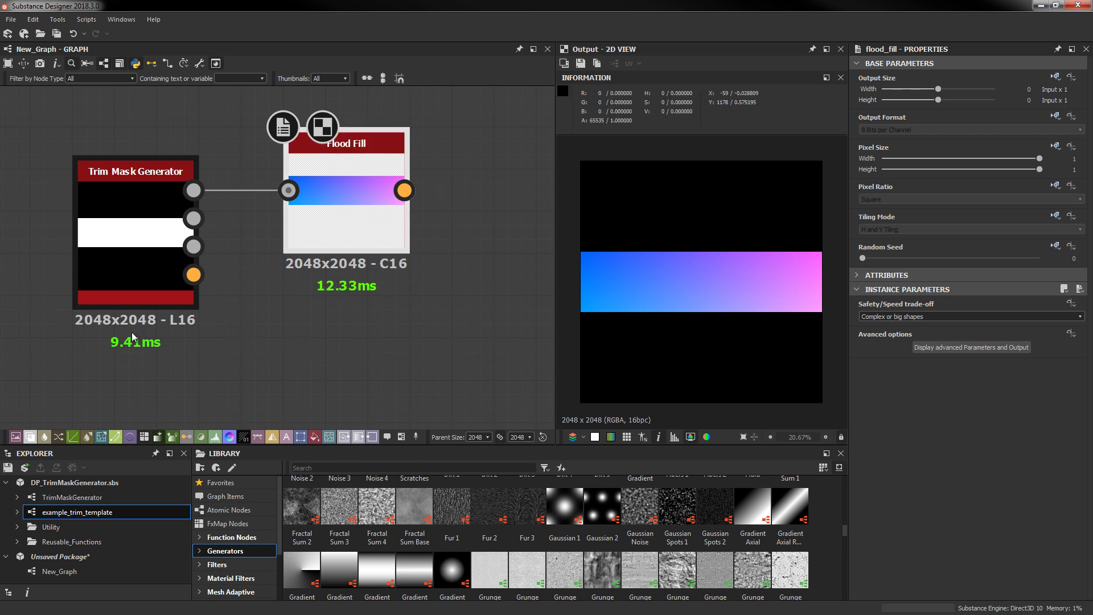
Set the generator's random seed to 3, preview its Flood Fill output, and nudge the node down
left_click(142, 267)
left_click_drag(863, 258, 913, 266)
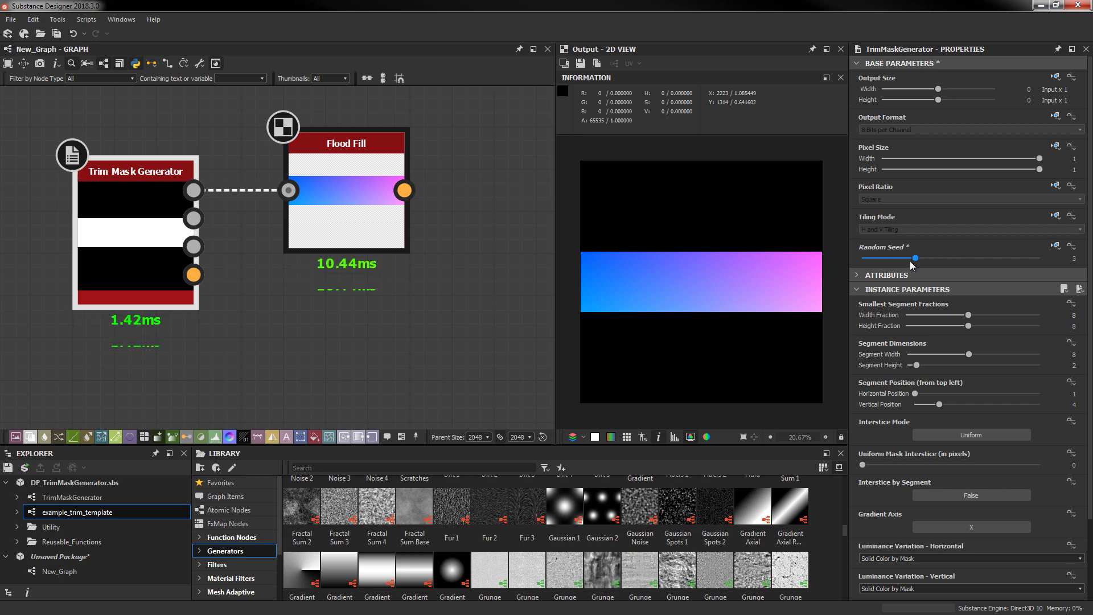
double_click(194, 274)
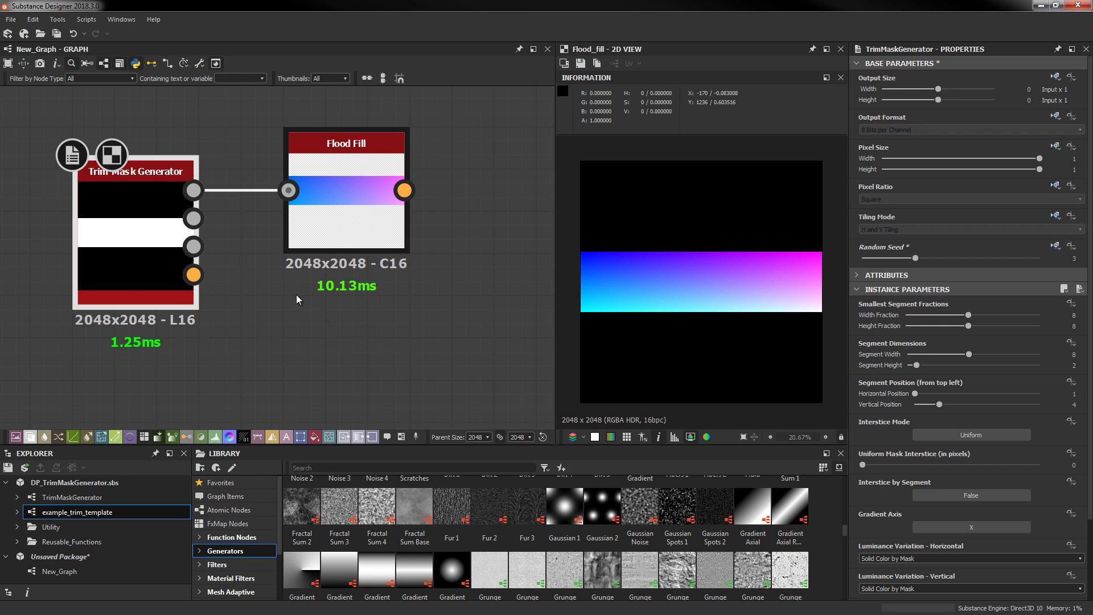
left_click_drag(197, 277, 196, 291)
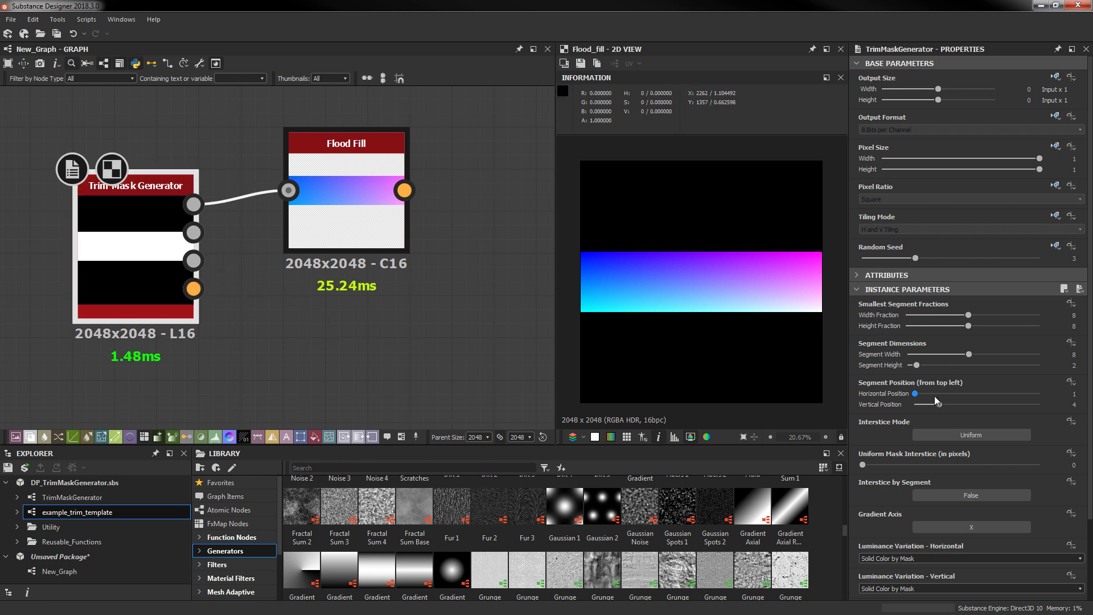
Set both Luminance Variation Horizontal and Vertical dropdowns to Variation by Fraction
scroll(945, 473, "down", 3)
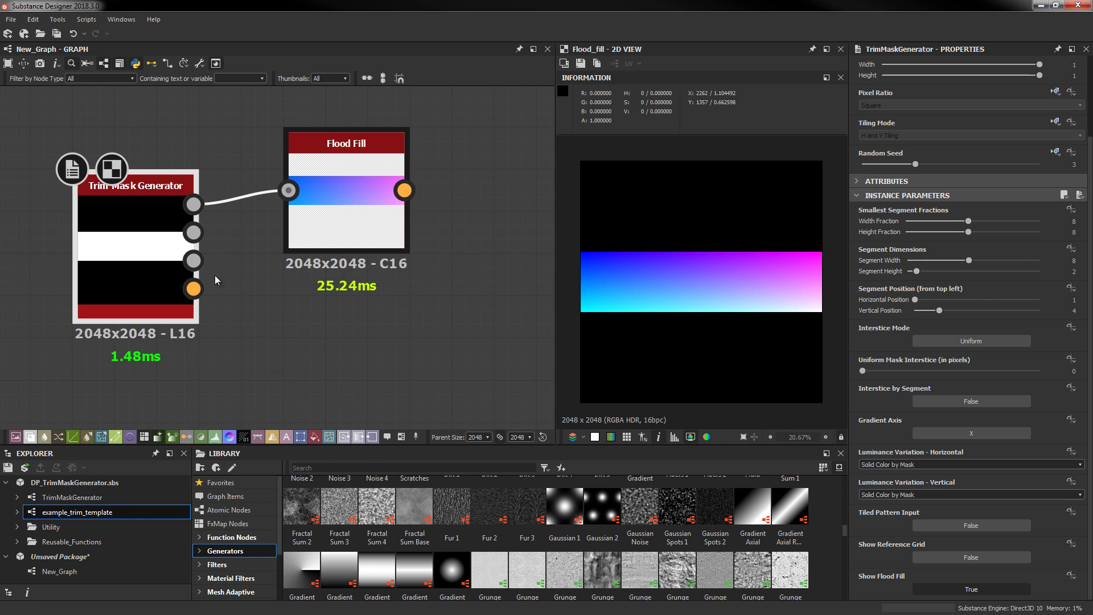
left_click(911, 466)
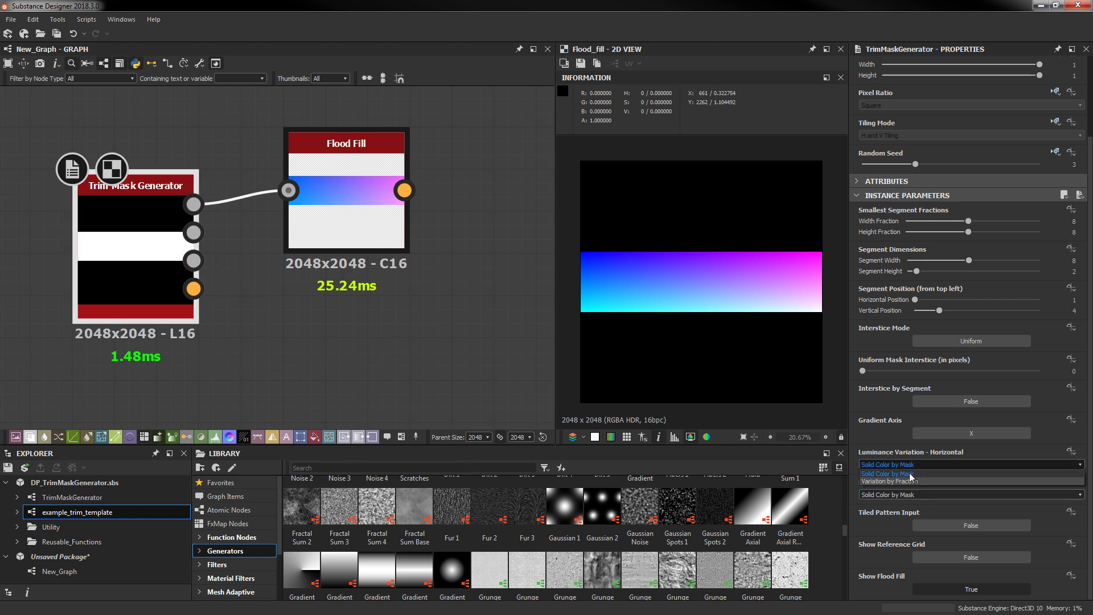
left_click(881, 482)
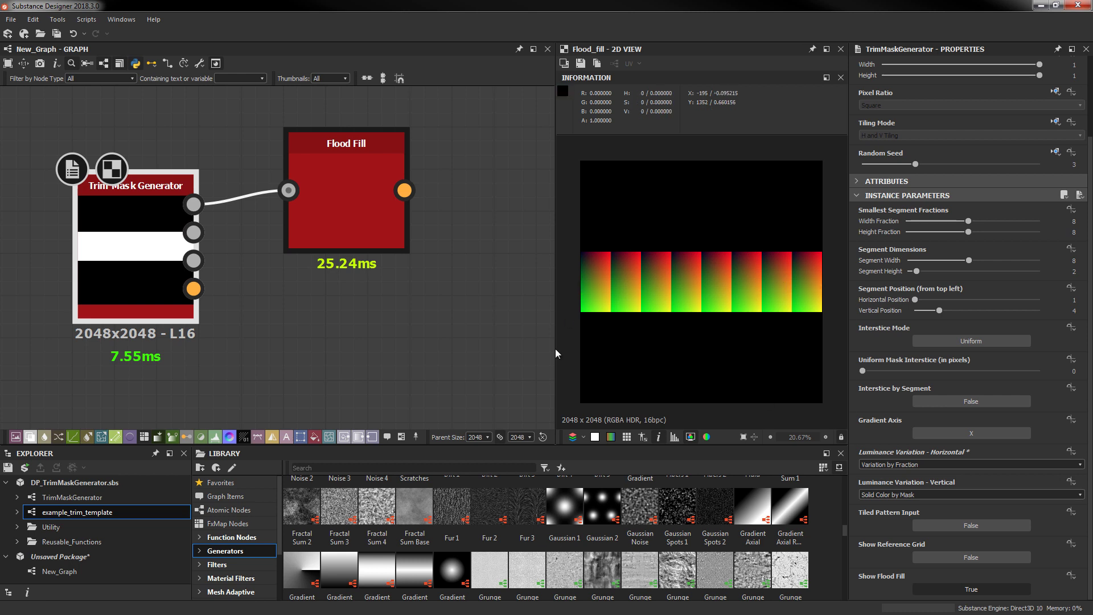
left_click(905, 494)
left_click(902, 512)
left_click(891, 463)
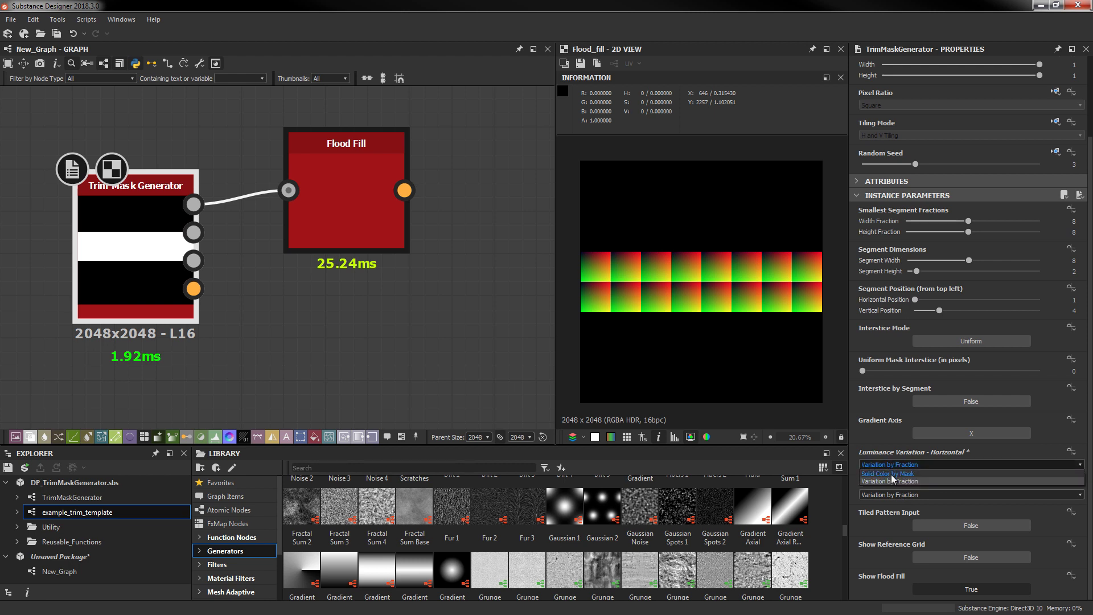
left_click(892, 475)
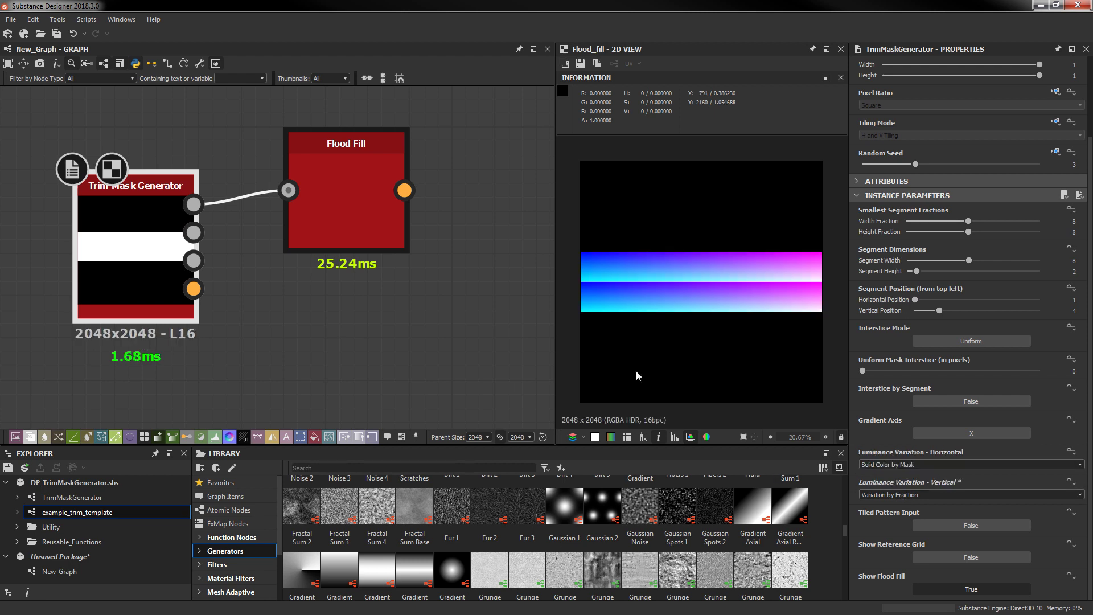
left_click(880, 464)
left_click(888, 479)
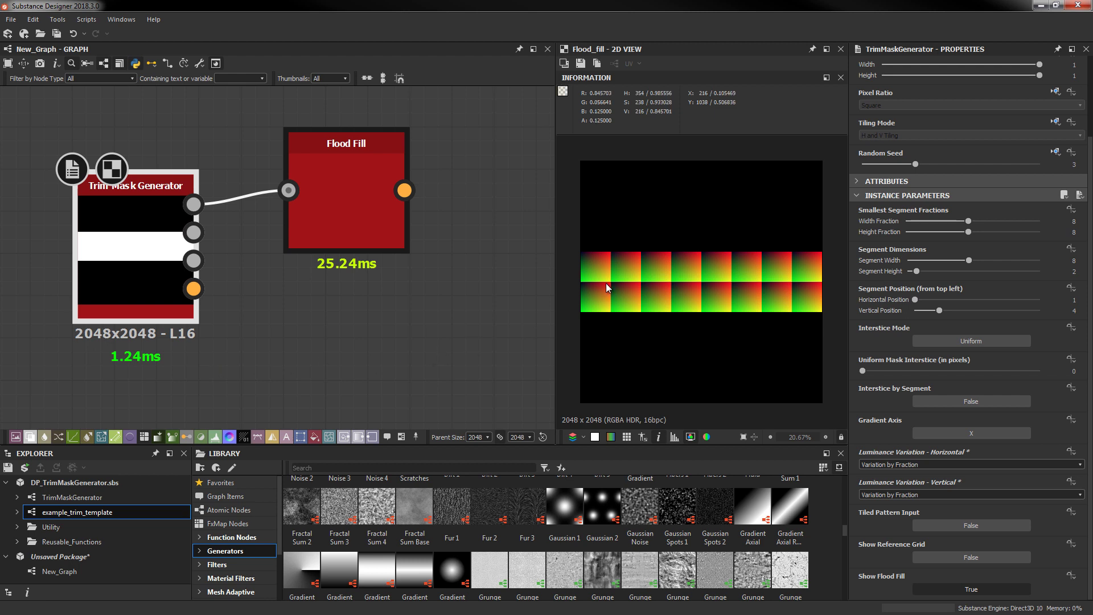
Preview the Flood Fill node's output in the 2D view
scroll(606, 282, "up", 10)
scroll(730, 287, "up", 6)
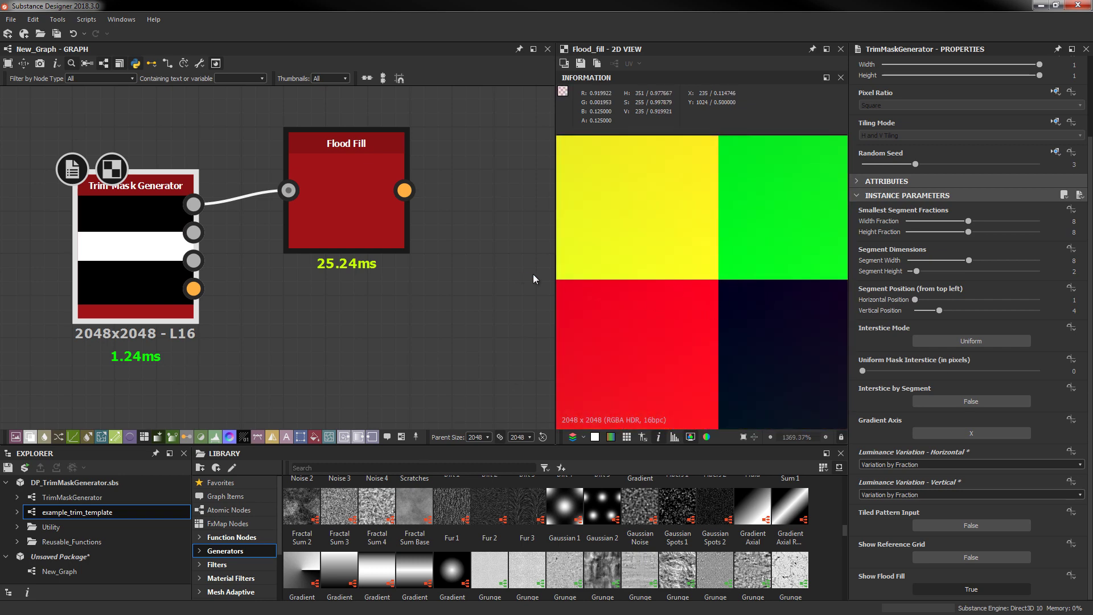
scroll(677, 305, "down", 15)
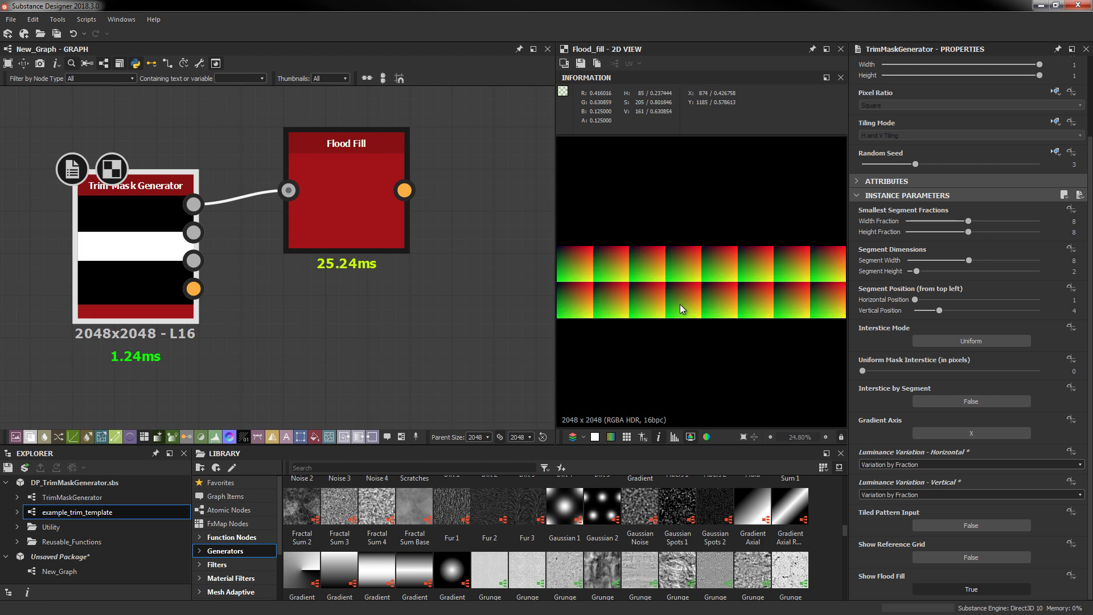
scroll(680, 304, "down", 1)
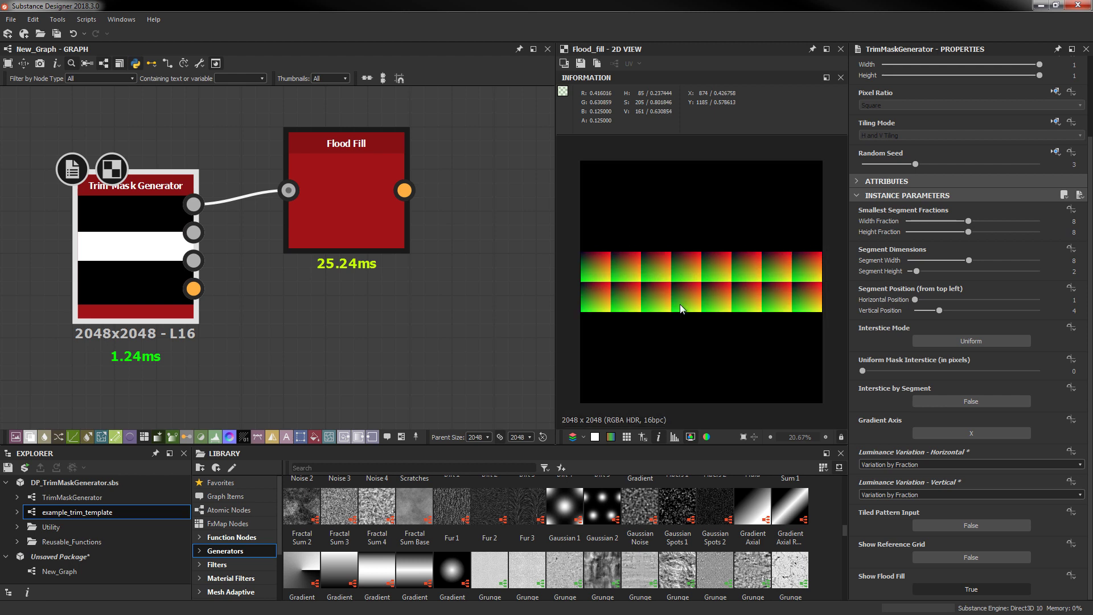
double_click(354, 214)
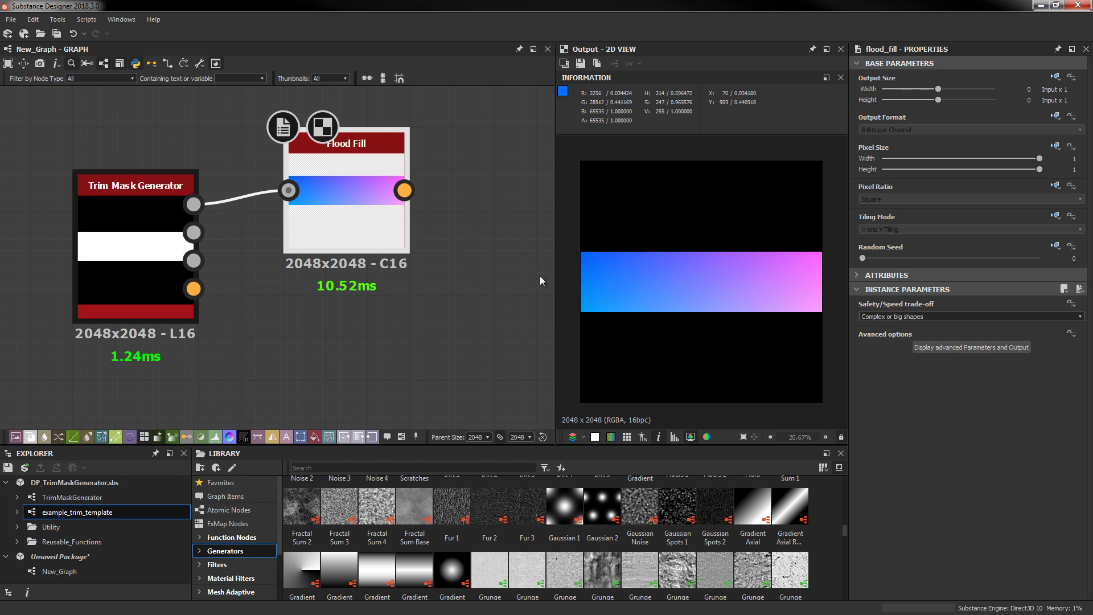
Turn on Interstice by Segment and set Uniform Mask Interstice to 2 pixels
left_click(161, 235)
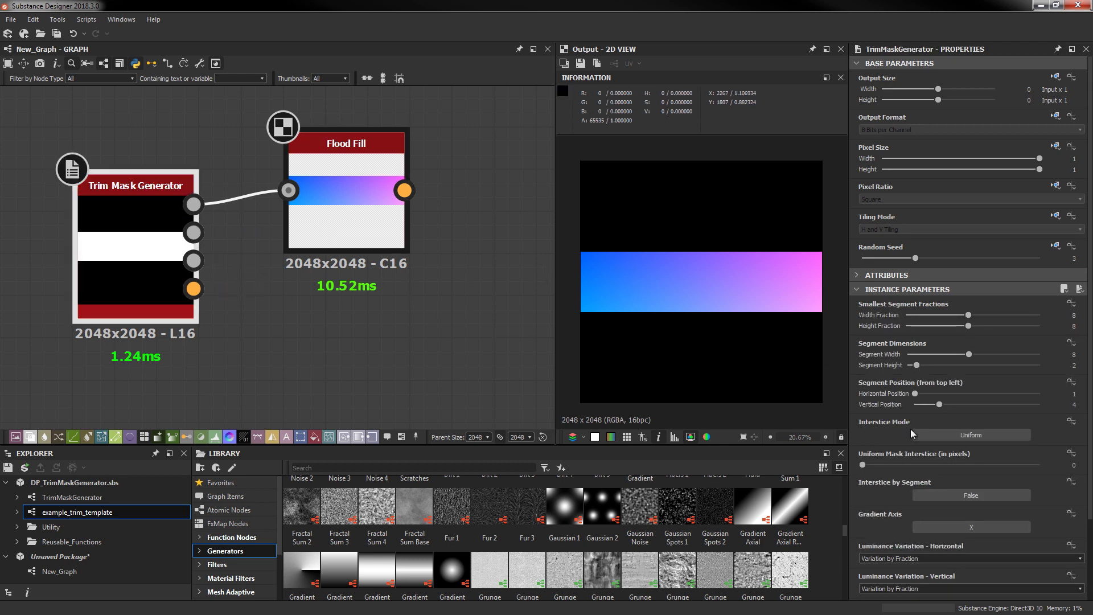
left_click(929, 493)
left_click(936, 504)
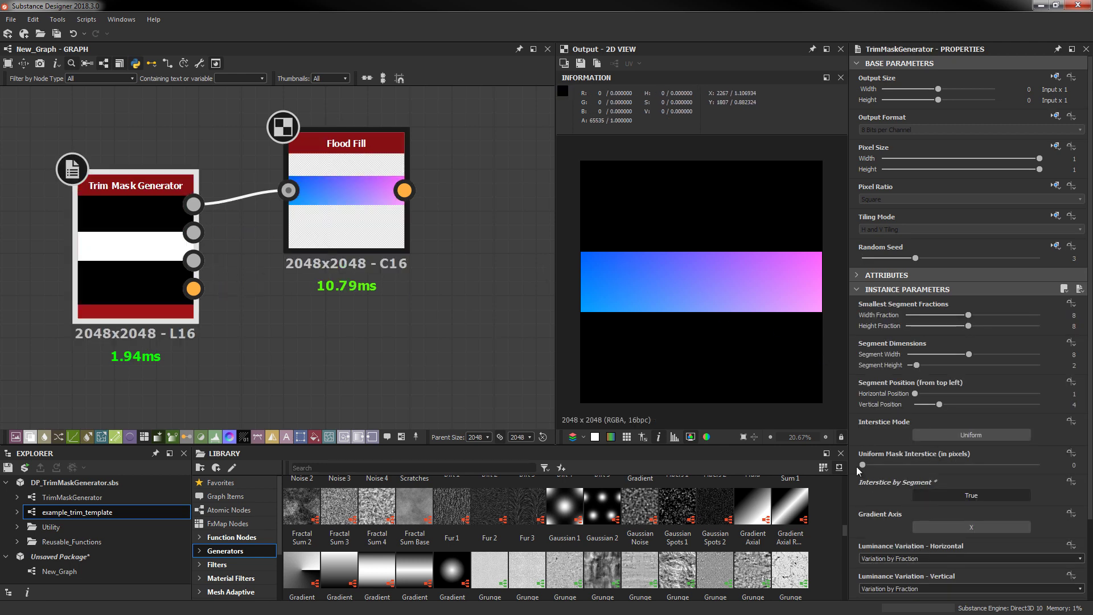
left_click_drag(860, 466, 866, 466)
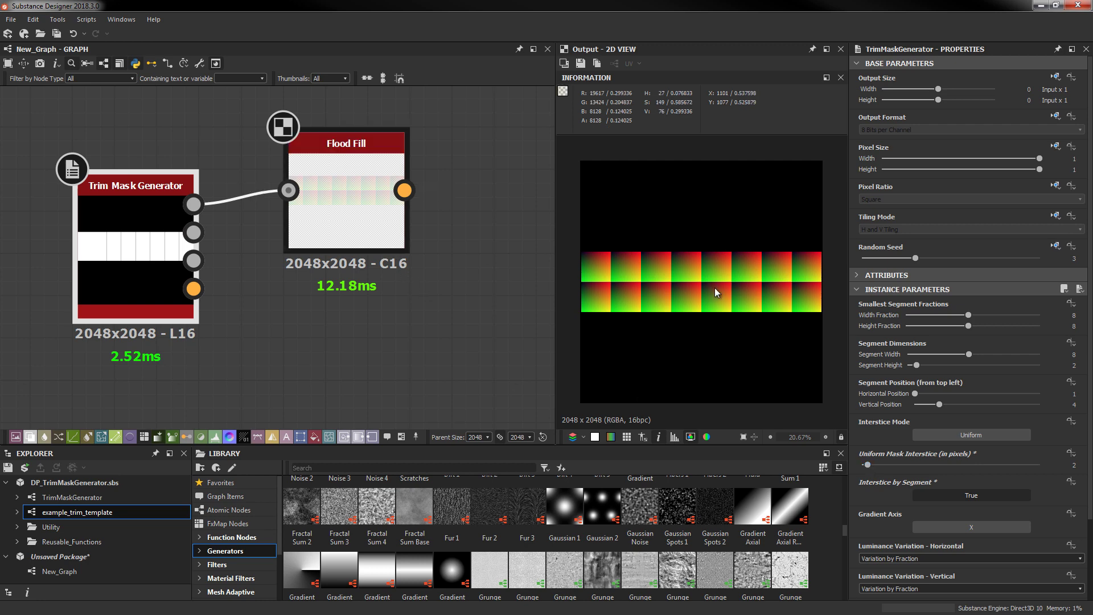
Select the Flood Fill node, review its settings, and preview its result
left_click(343, 204)
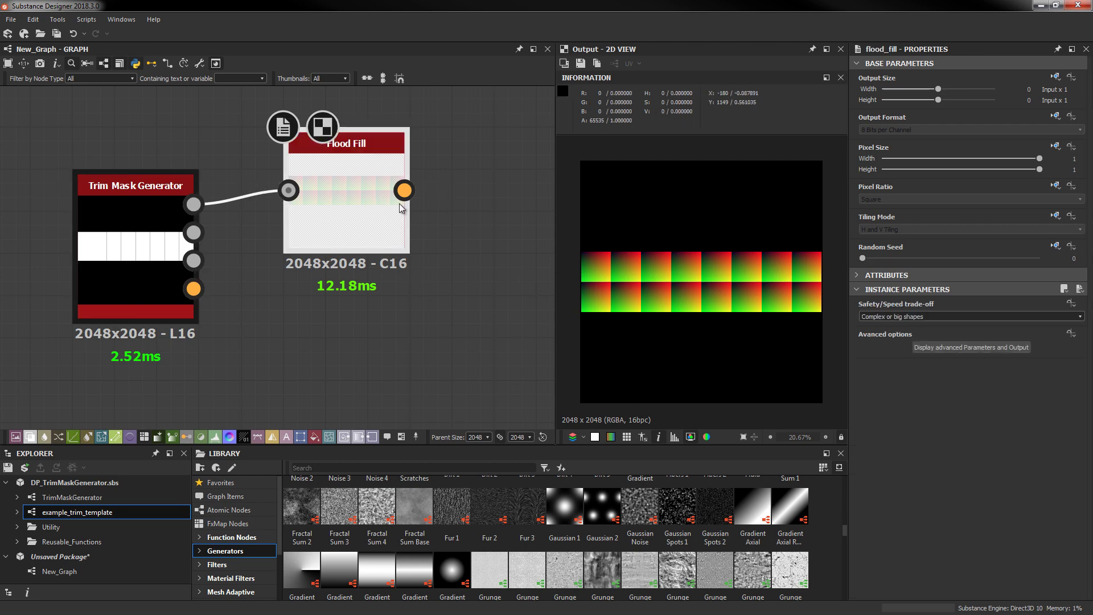
scroll(613, 288, "up", 10)
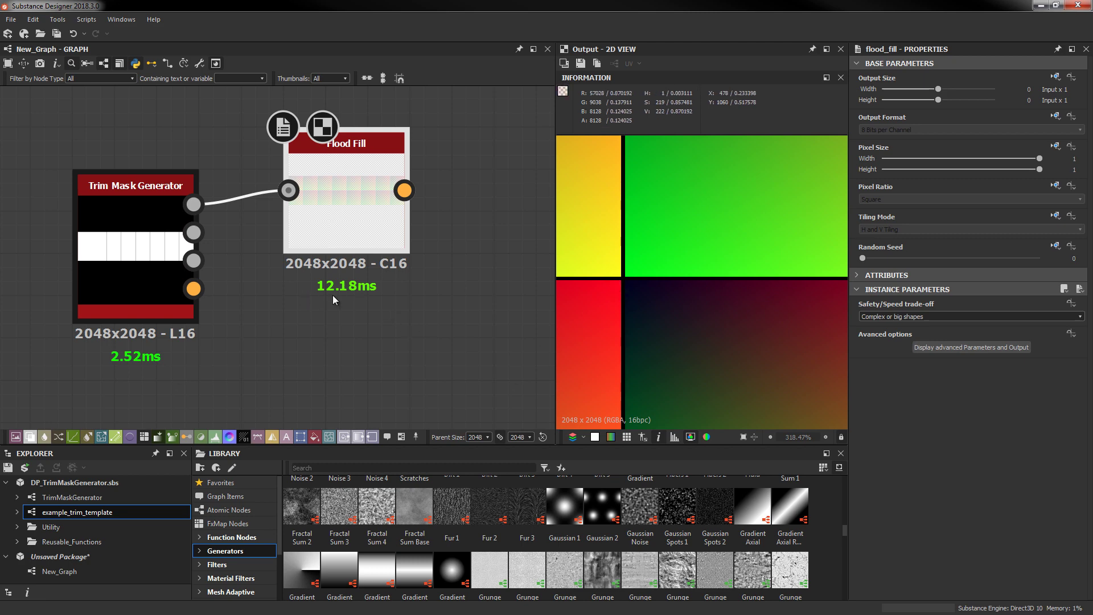
scroll(655, 292, "down", 9)
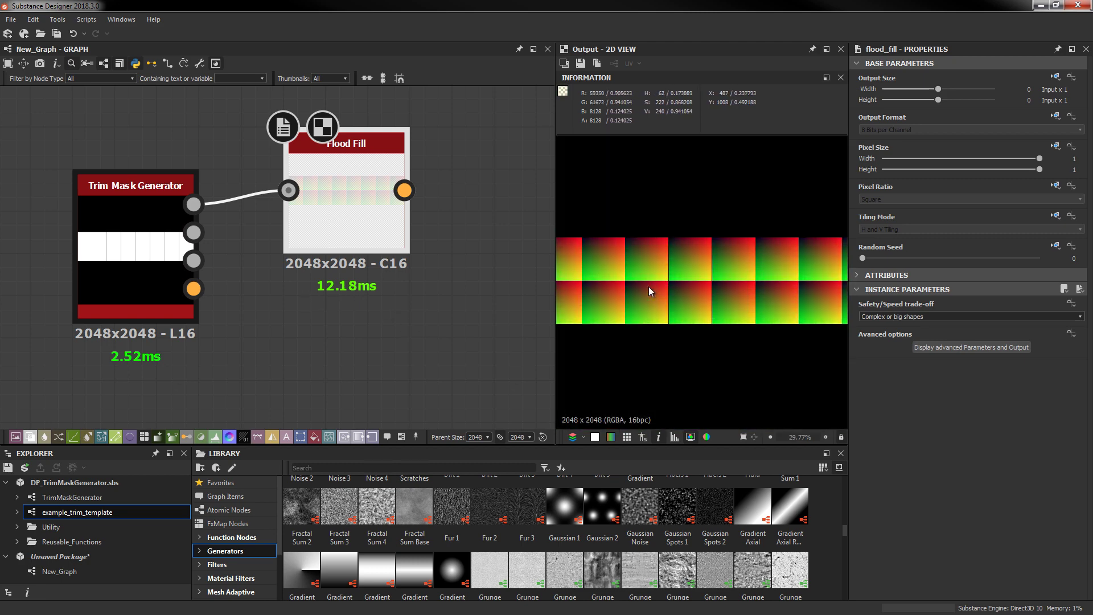
scroll(650, 287, "down", 2)
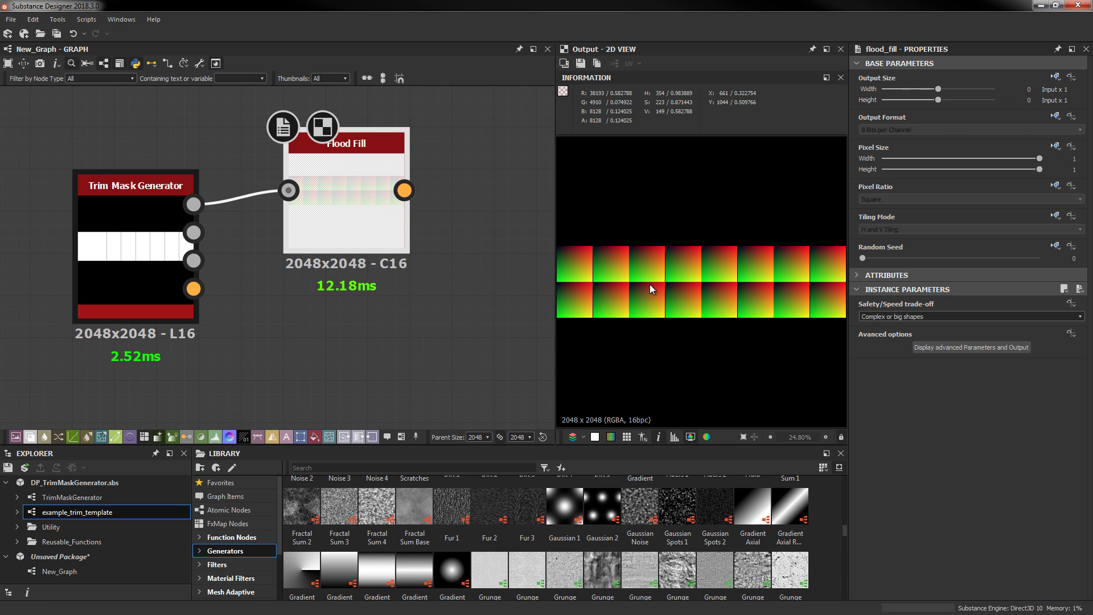
double_click(321, 264)
Delete Flood Fill and add a Flood Fill to Gradient node wired from the generator's Flood Fill output
key("Delete")
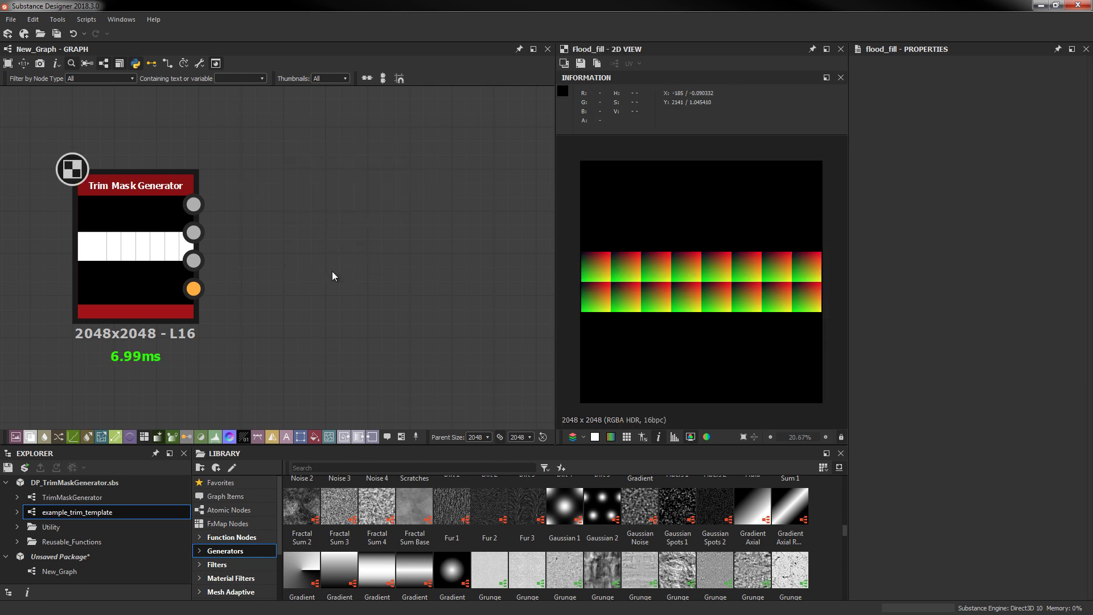
key("space")
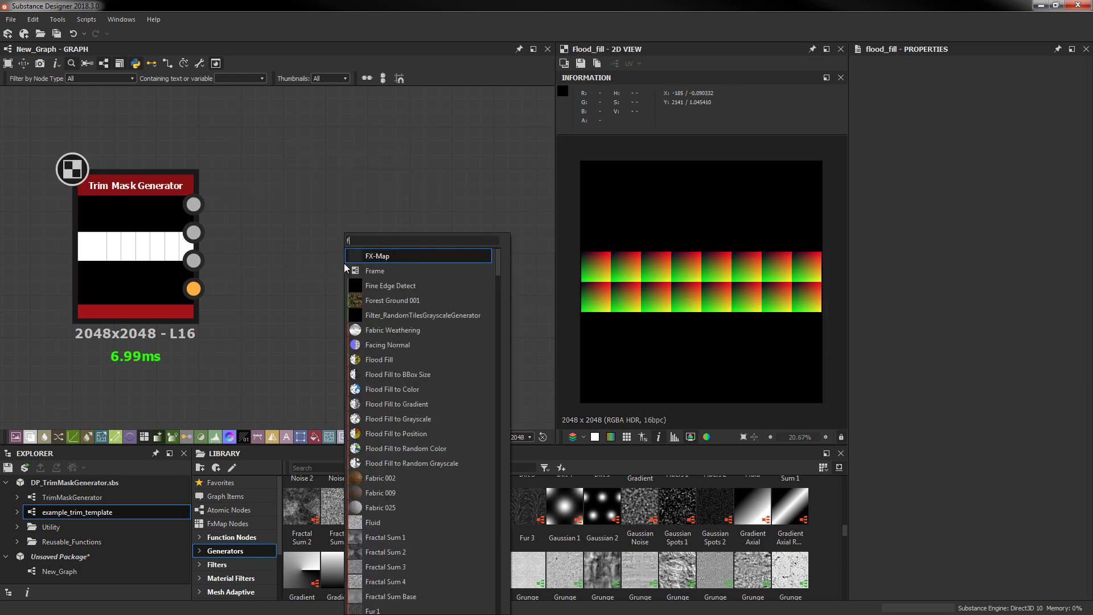
type("flood")
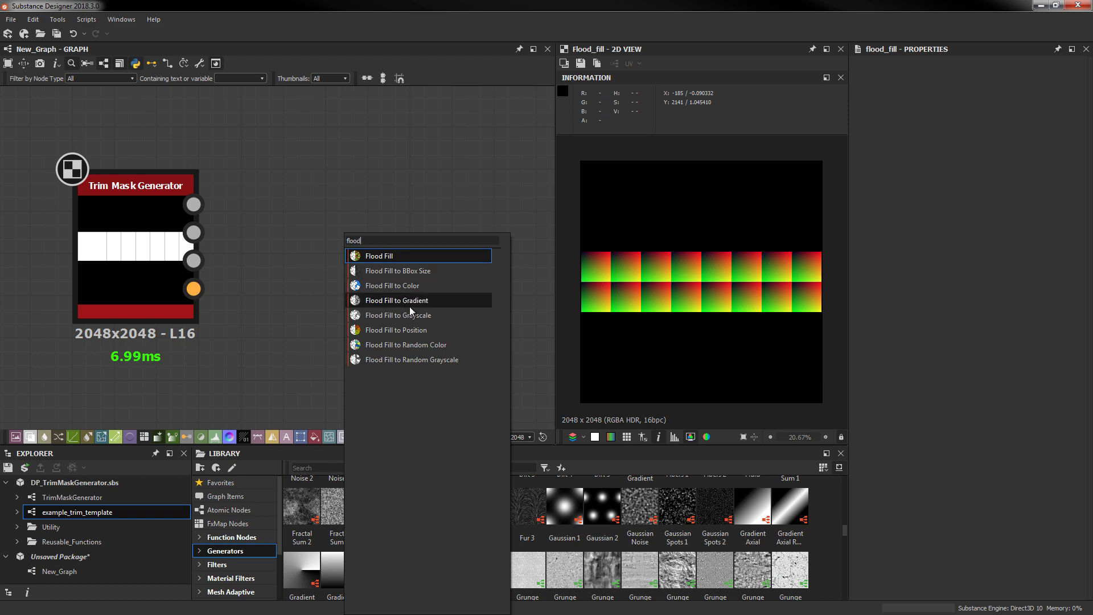
left_click(410, 304)
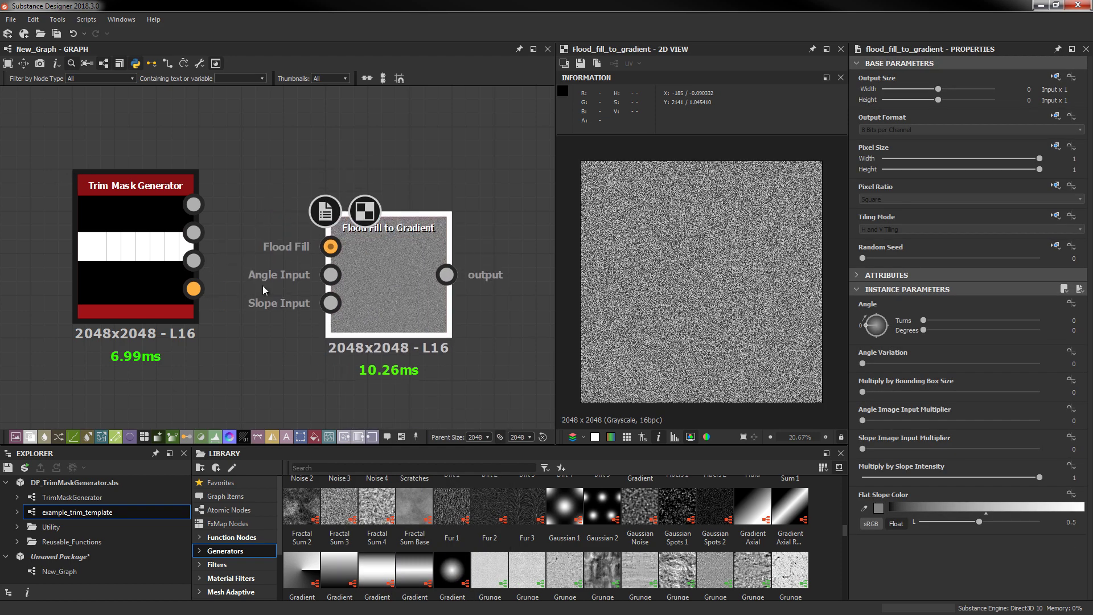
left_click_drag(193, 288, 331, 247)
left_click(136, 245)
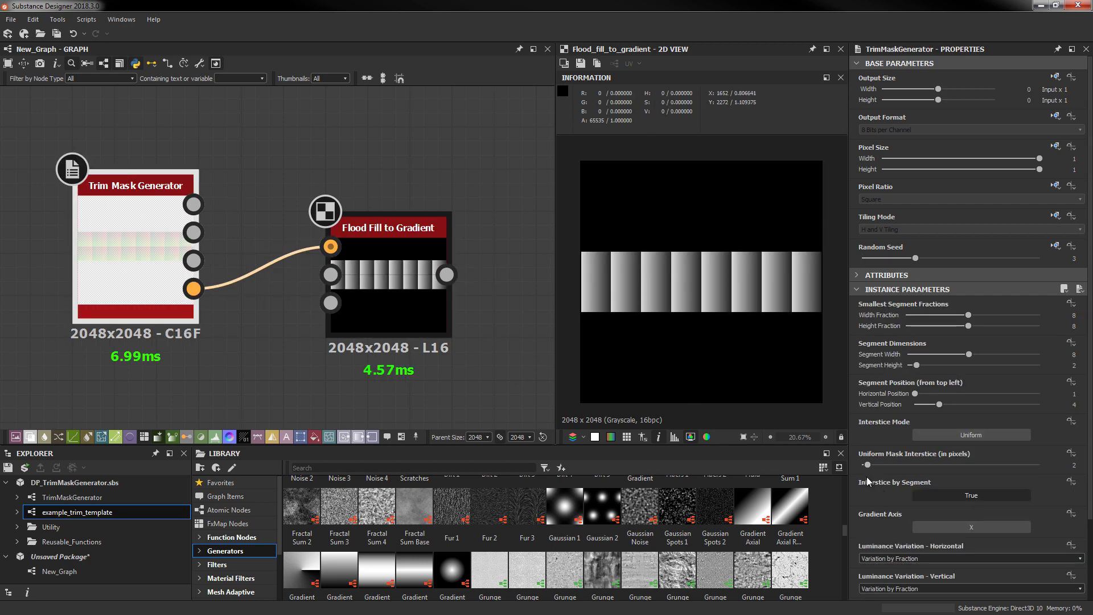
Reset Uniform Mask Interstice to 0, move the gradient node lower, and compare Gradient output with its result
left_click(862, 469)
left_click_drag(397, 280, 397, 323)
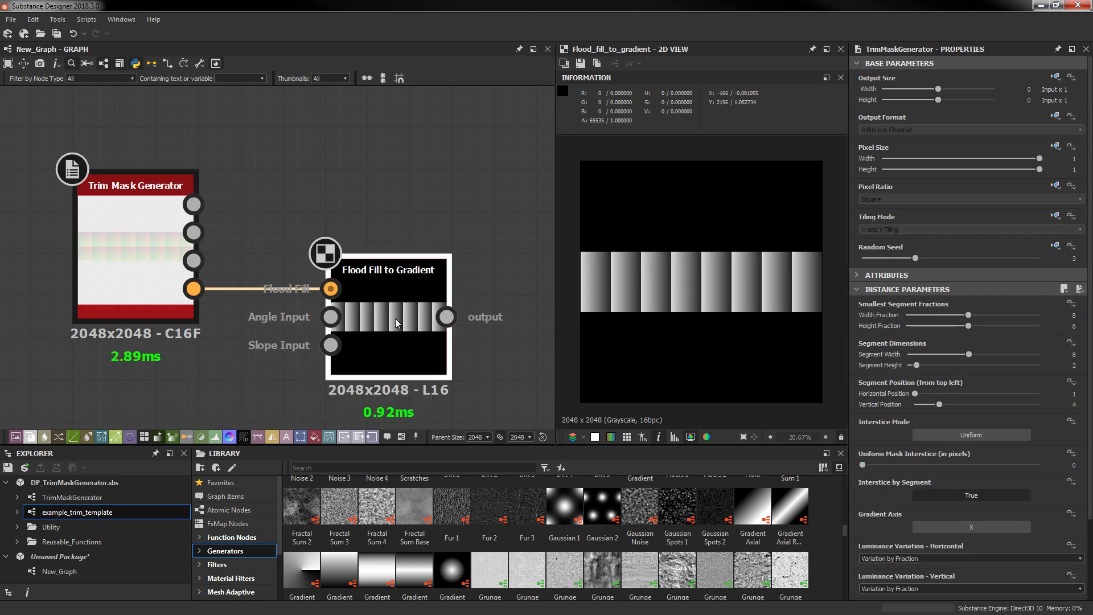
left_click(393, 298)
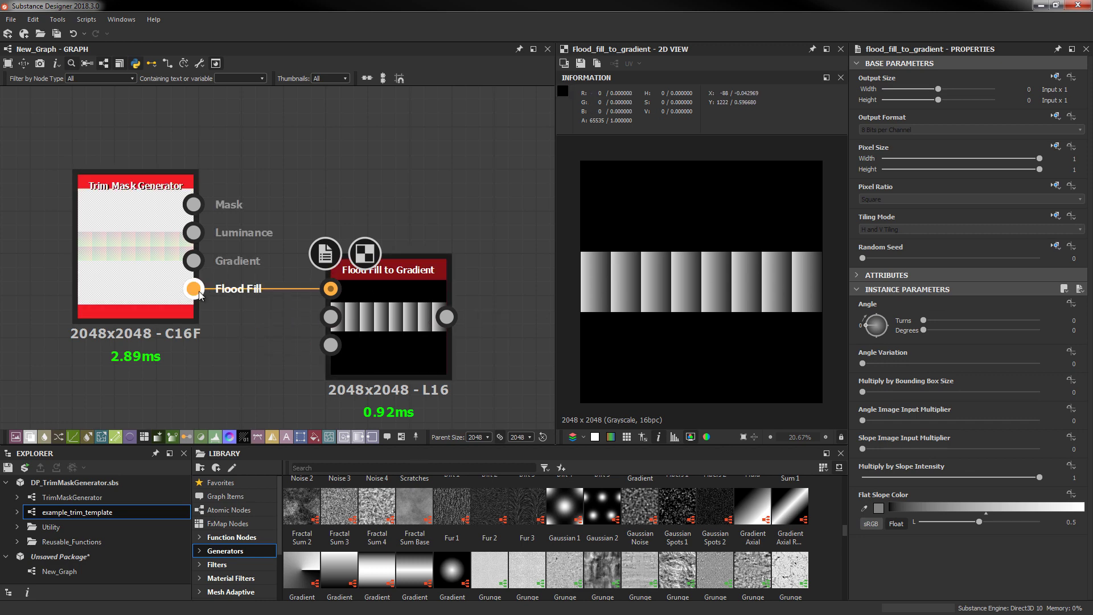
double_click(196, 258)
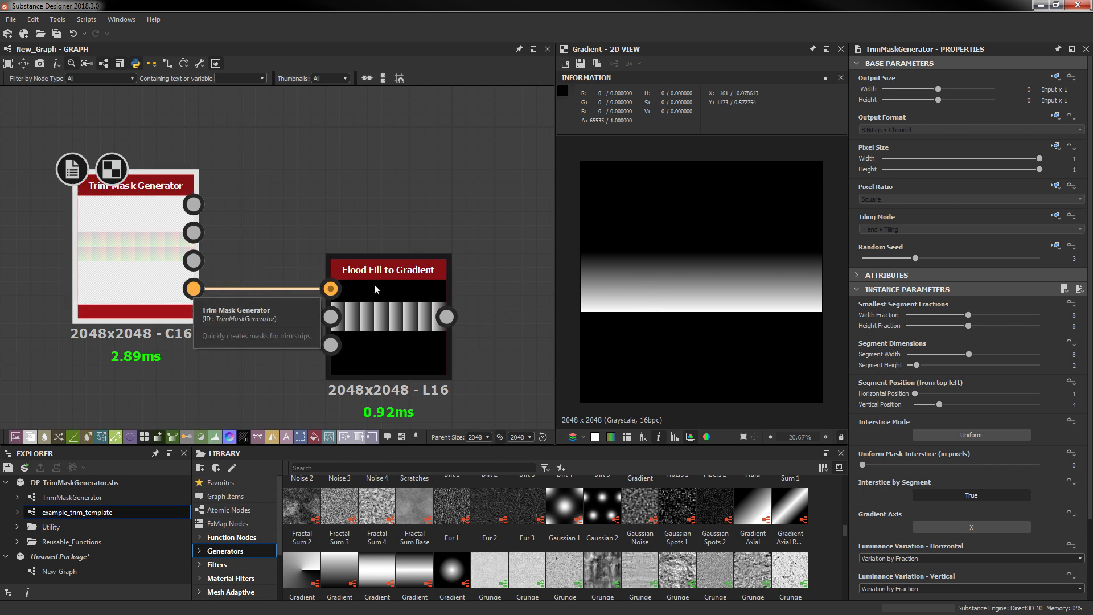
left_click(382, 308)
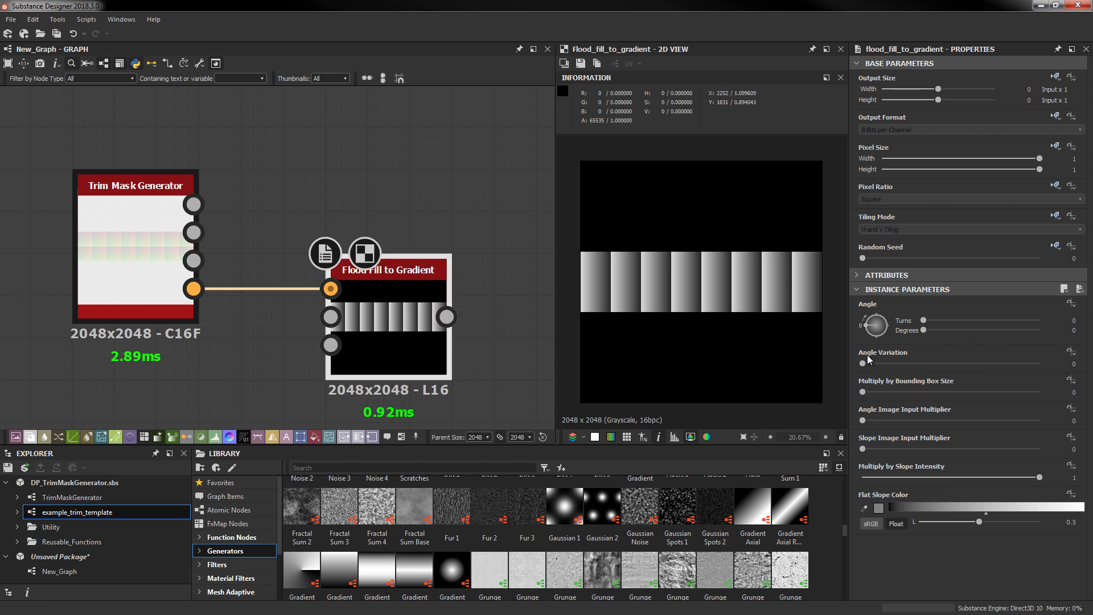
Set gradient angle variation to 1, test a quarter-turn rotation, and undo it
left_click_drag(863, 365, 1040, 364)
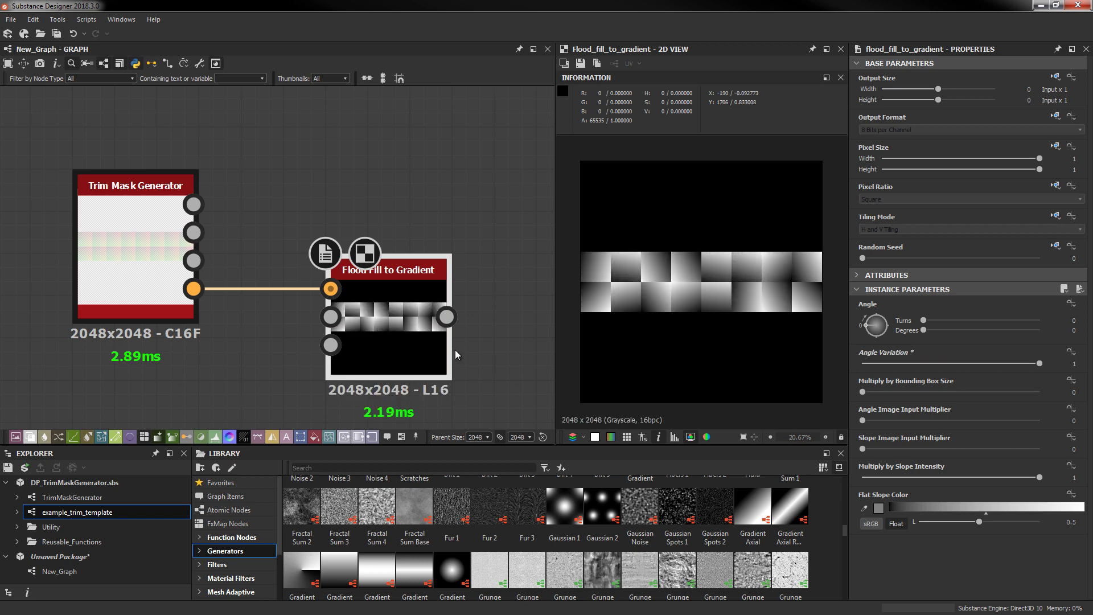
left_click_drag(867, 330, 868, 315)
key("ctrl+z")
Add a Flood Fill to Random Color node fed by the flood fill output
scroll(398, 335, "down", 5)
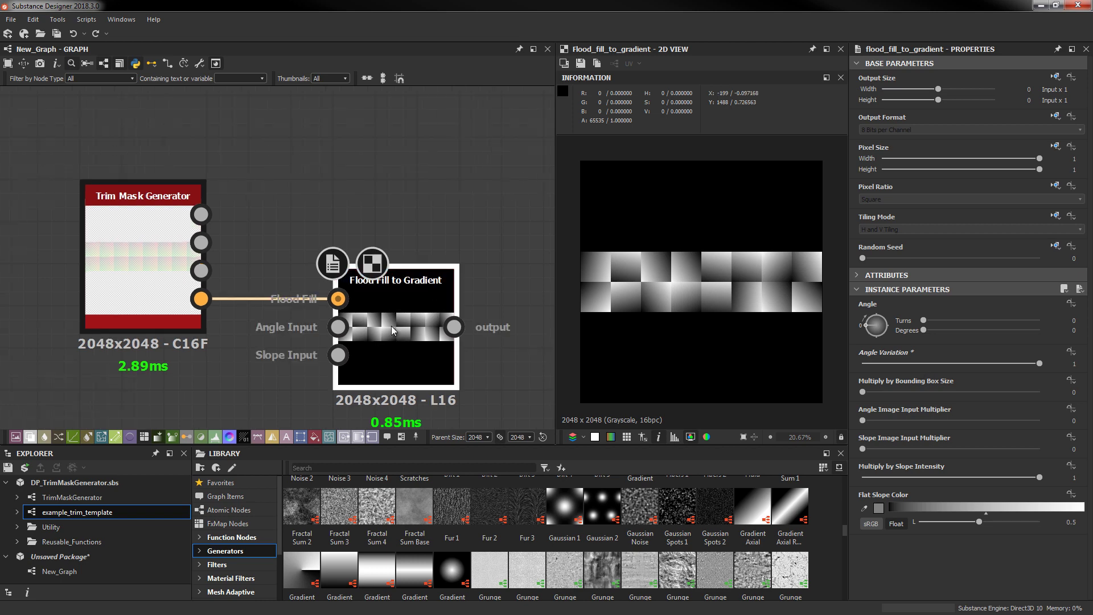
left_click_drag(393, 321, 397, 382)
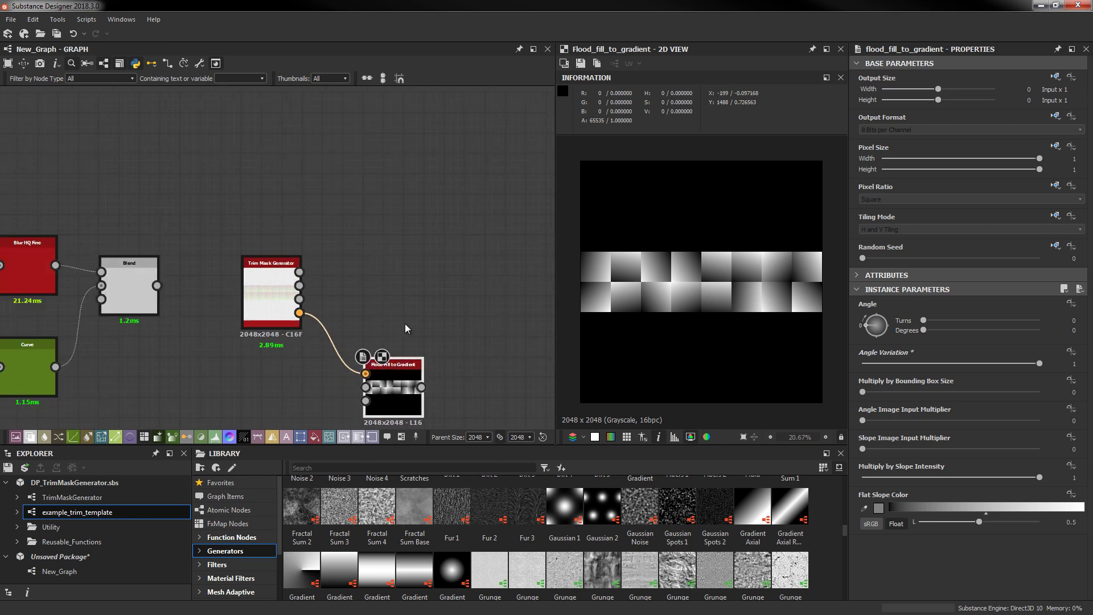
key("space")
type("flood")
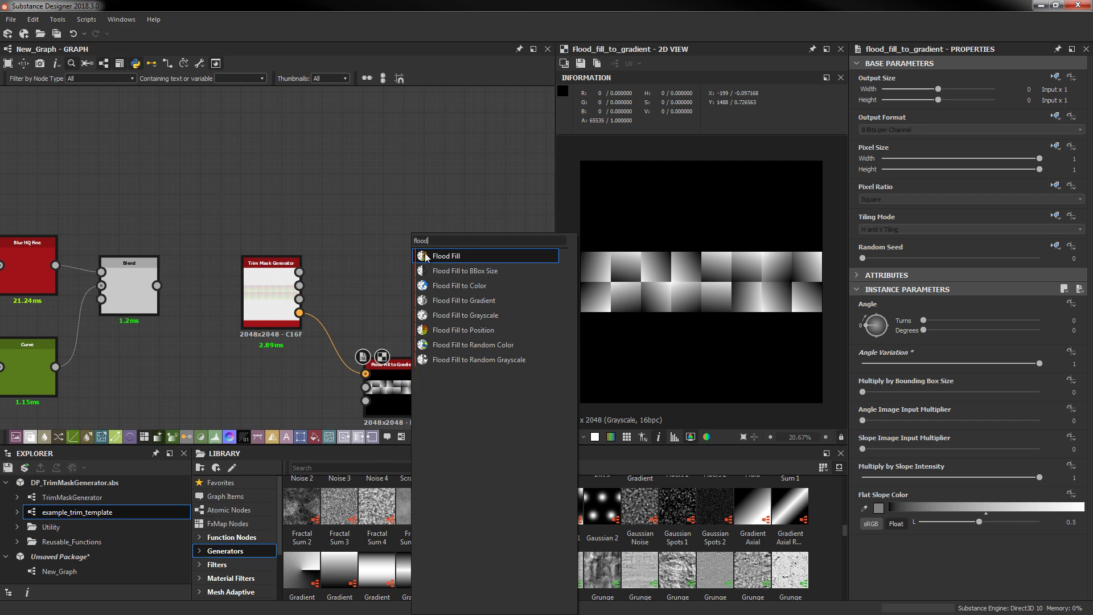
left_click(484, 345)
left_click_drag(299, 313, 385, 245)
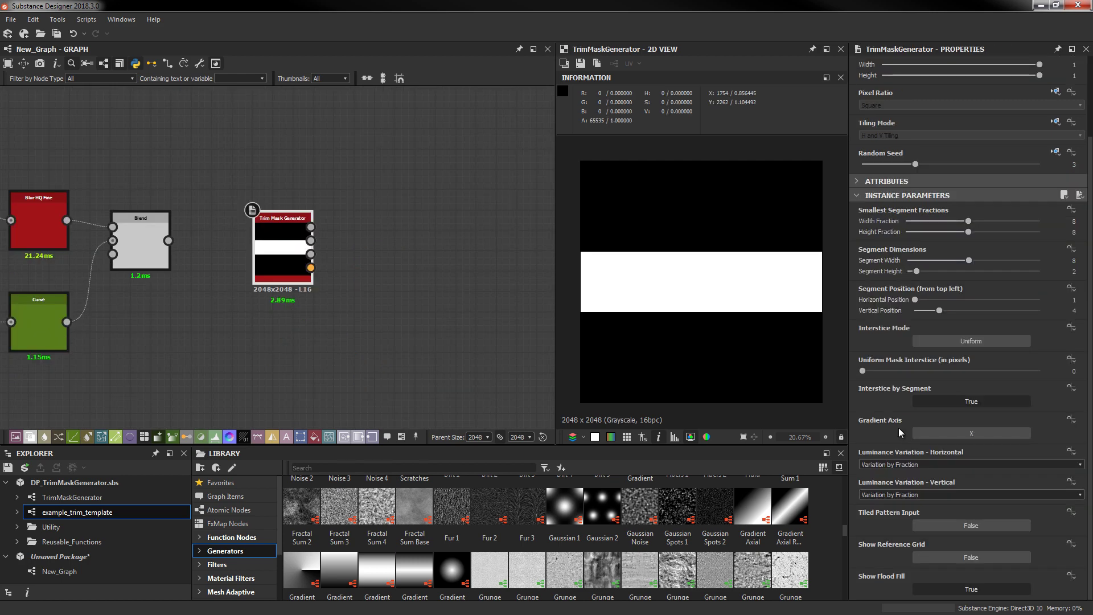
Turn off Show Flood Fill, set both luminance variations to Solid Color by Mask, disable Interstice by Segment, enable Tiled Pattern Input
left_click(948, 588)
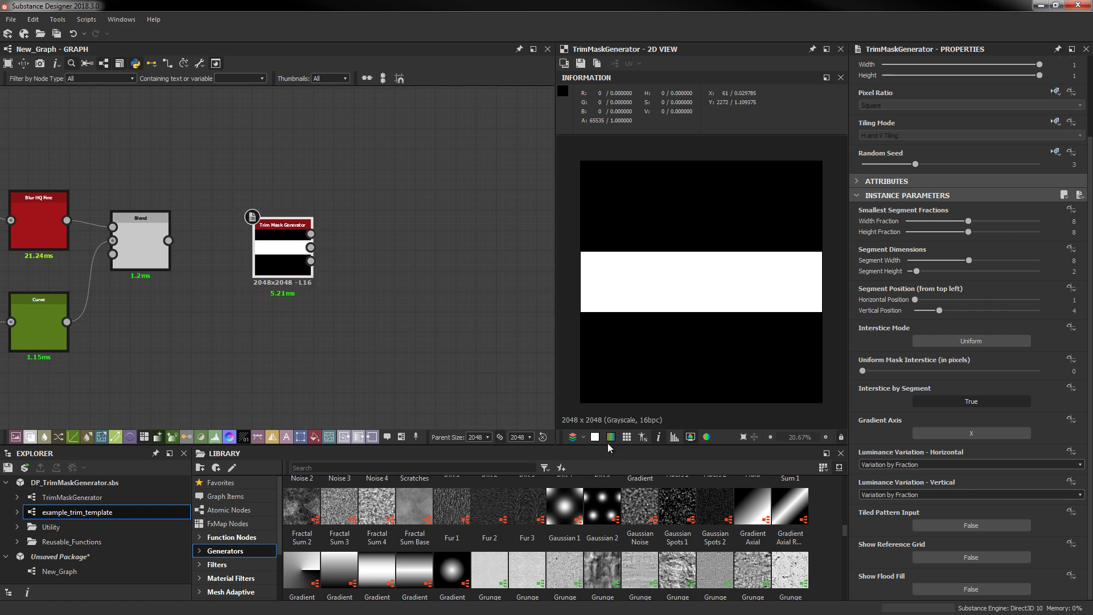
left_click(897, 464)
left_click(898, 475)
left_click(897, 495)
left_click(897, 505)
left_click(945, 405)
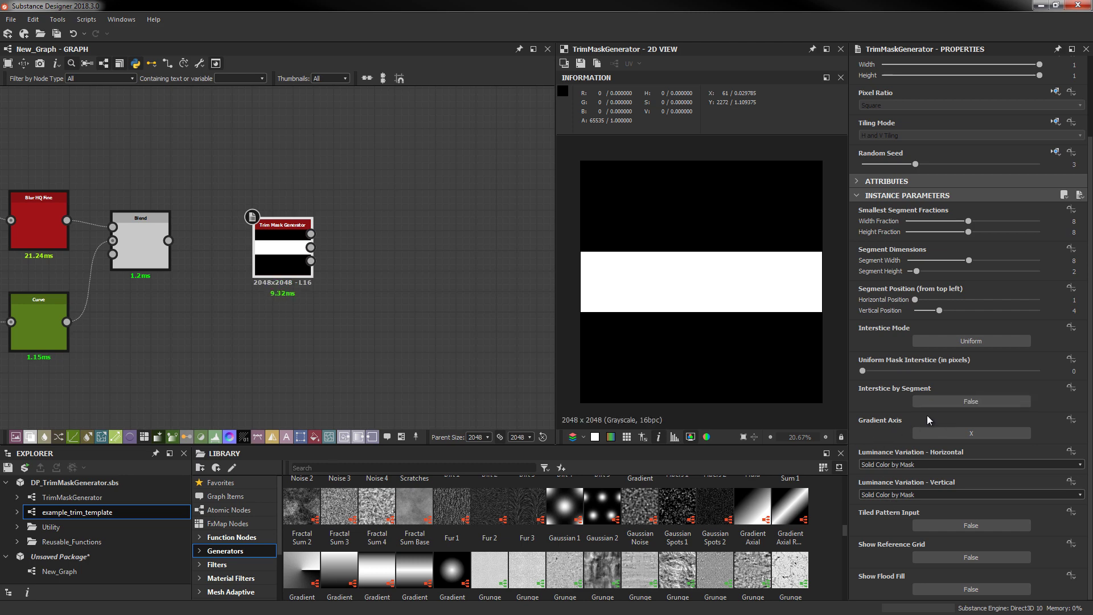
left_click(919, 525)
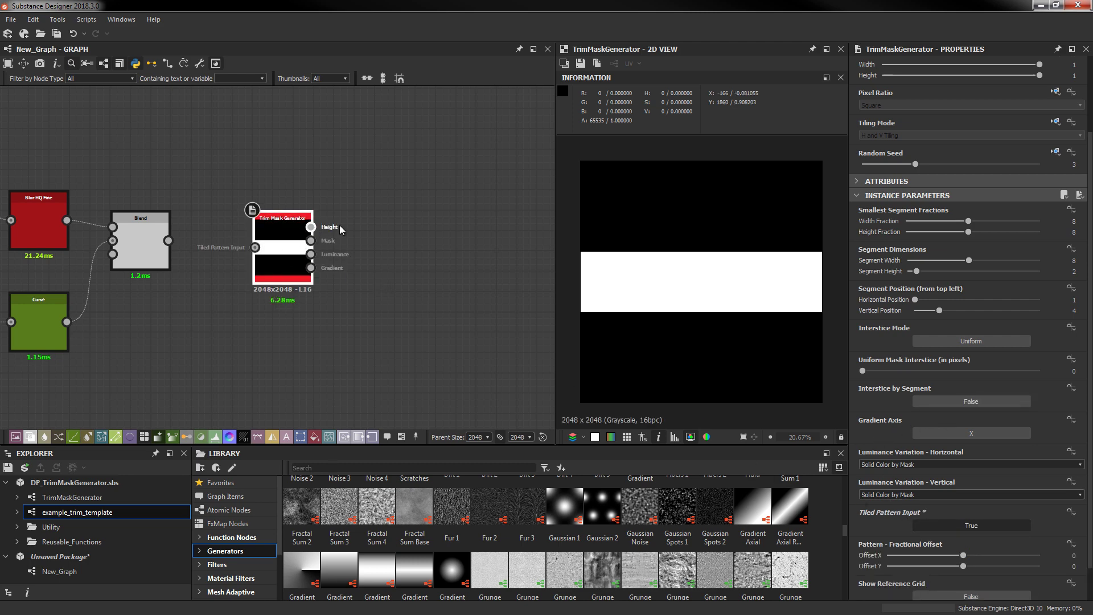
scroll(336, 253, "up", 3)
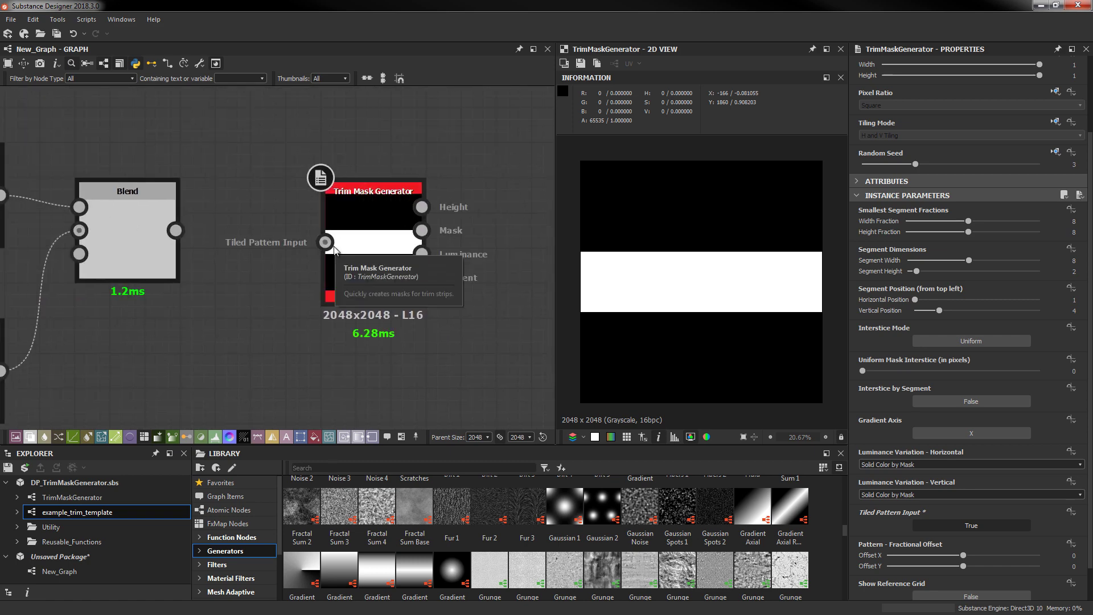
middle_click_drag(123, 293, 301, 282)
Link Blend's output to the Tiled Pattern Input and preview the generator's Height output of two brick rows
scroll(297, 275, "down", 3)
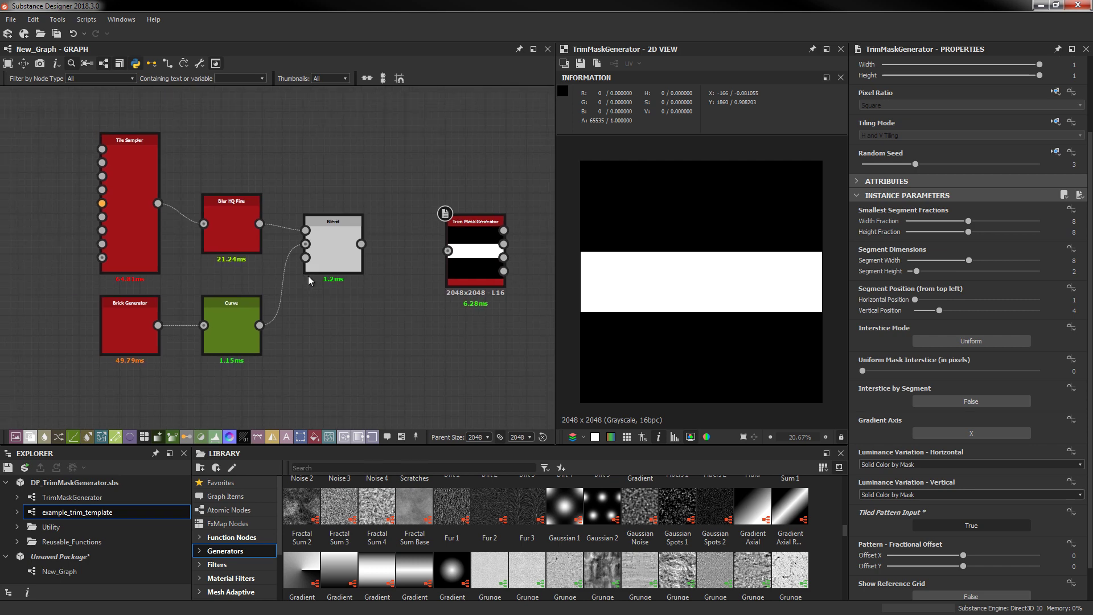
scroll(319, 267, "up", 2)
left_click(337, 251)
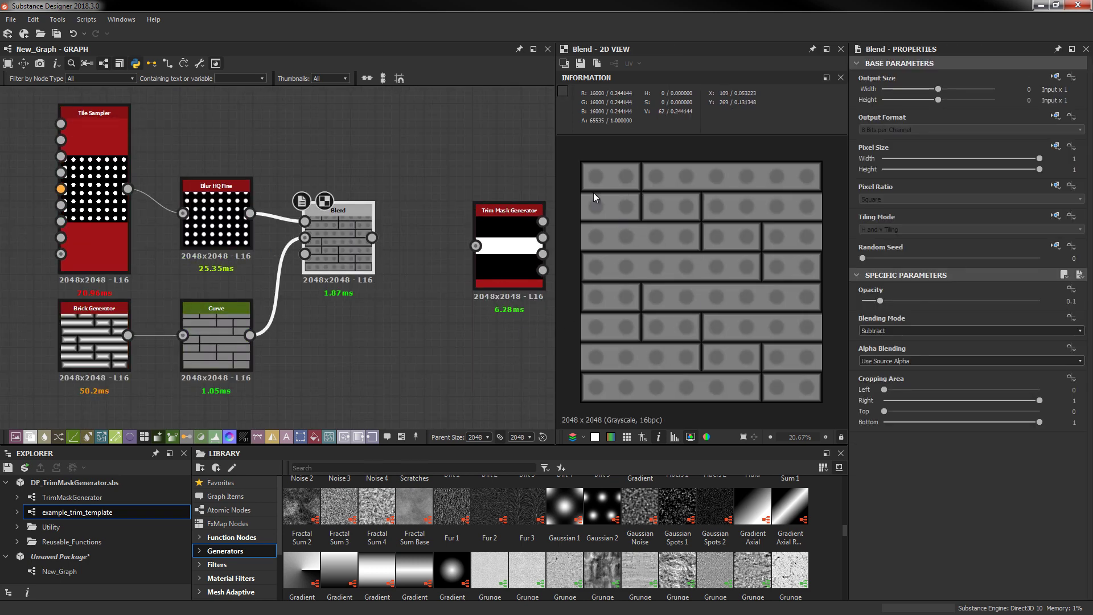
middle_click_drag(382, 268, 258, 265)
left_click_drag(257, 237, 361, 246)
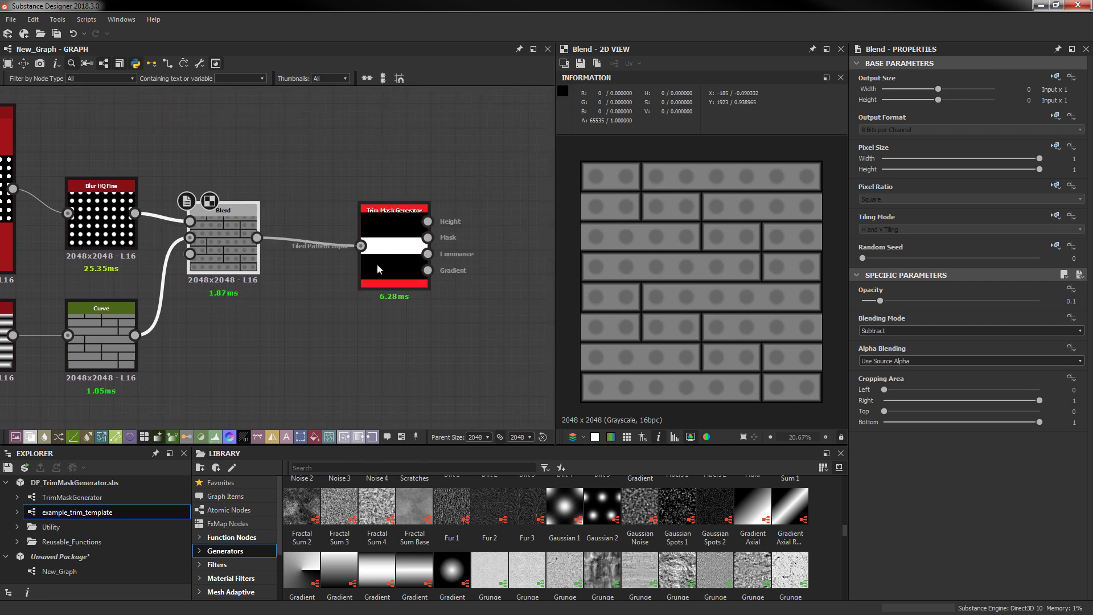
double_click(394, 233)
scroll(406, 346, "up", 3)
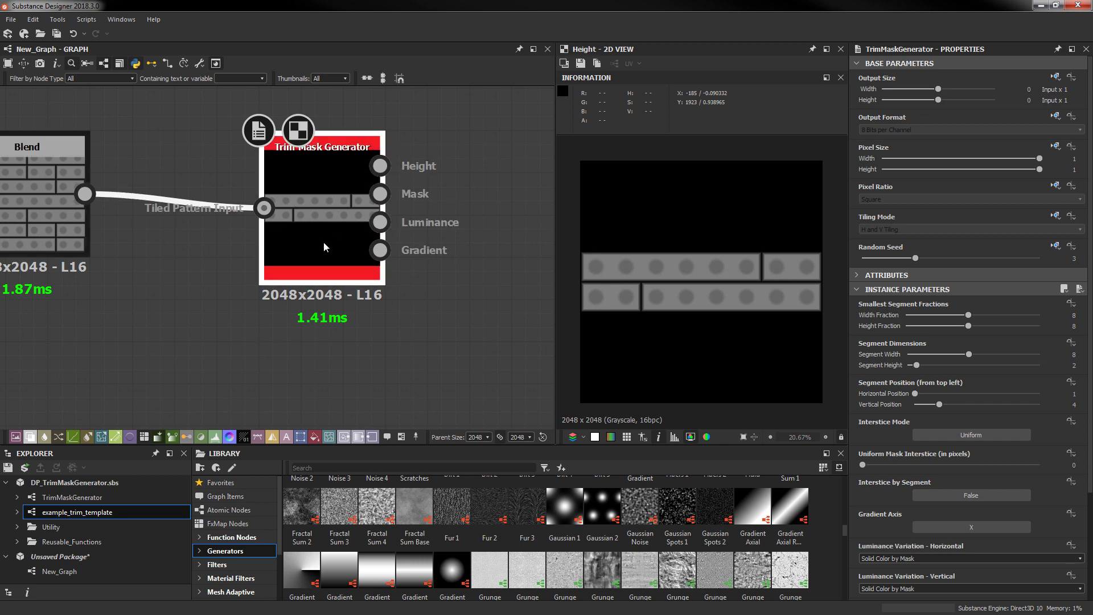
key("f")
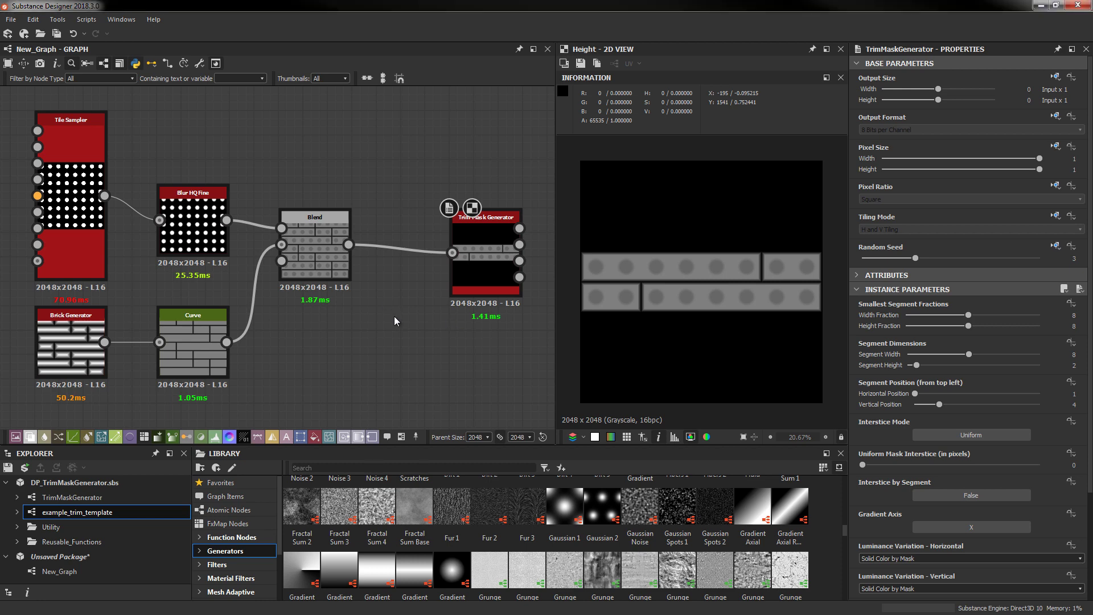
Duplicate the Trim Mask Generator below, feed it the Brick Generator, and move its segments lower
middle_click_drag(471, 242, 486, 201)
key("ctrl+d")
left_click(453, 395)
left_click_drag(112, 301, 468, 372)
middle_click_drag(500, 363, 322, 341)
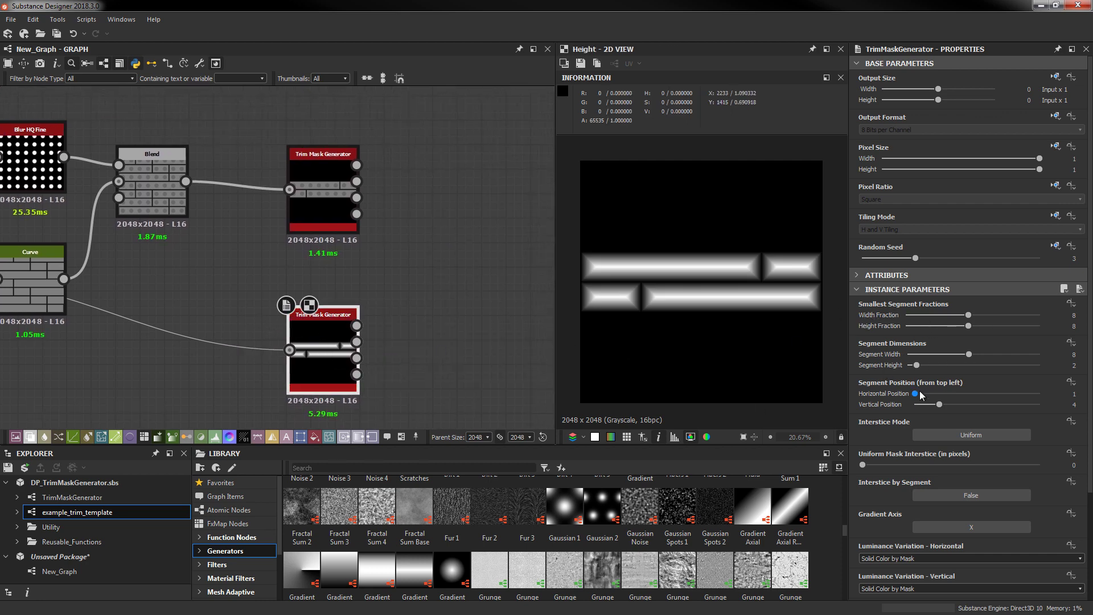
left_click_drag(940, 404, 956, 405)
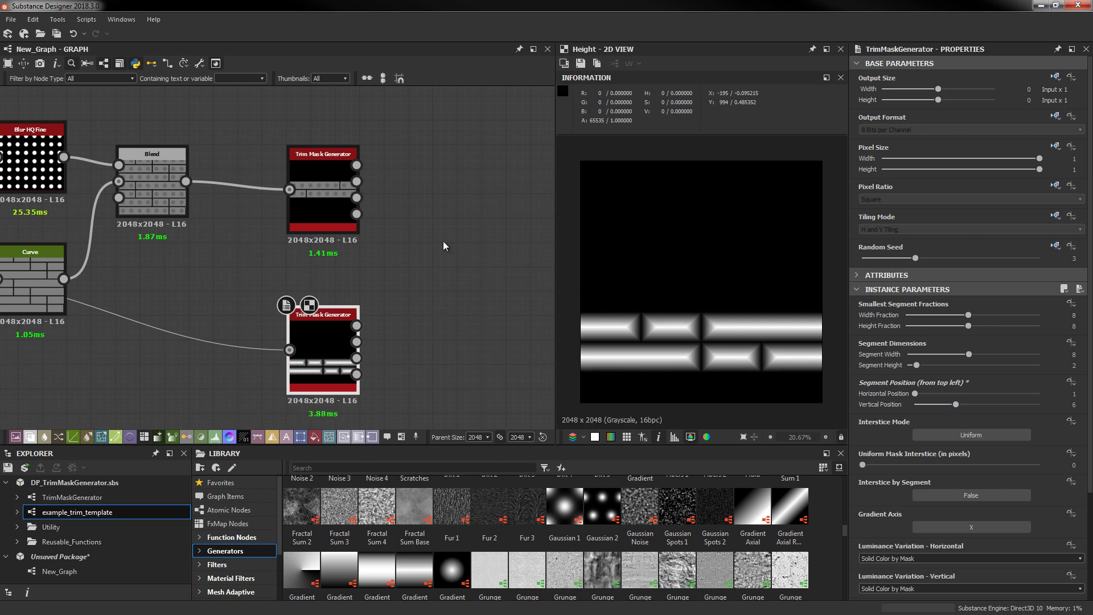
Combine both generators' outputs in a new Blend node set to Max (Lighten)
key("space")
left_click(479, 272)
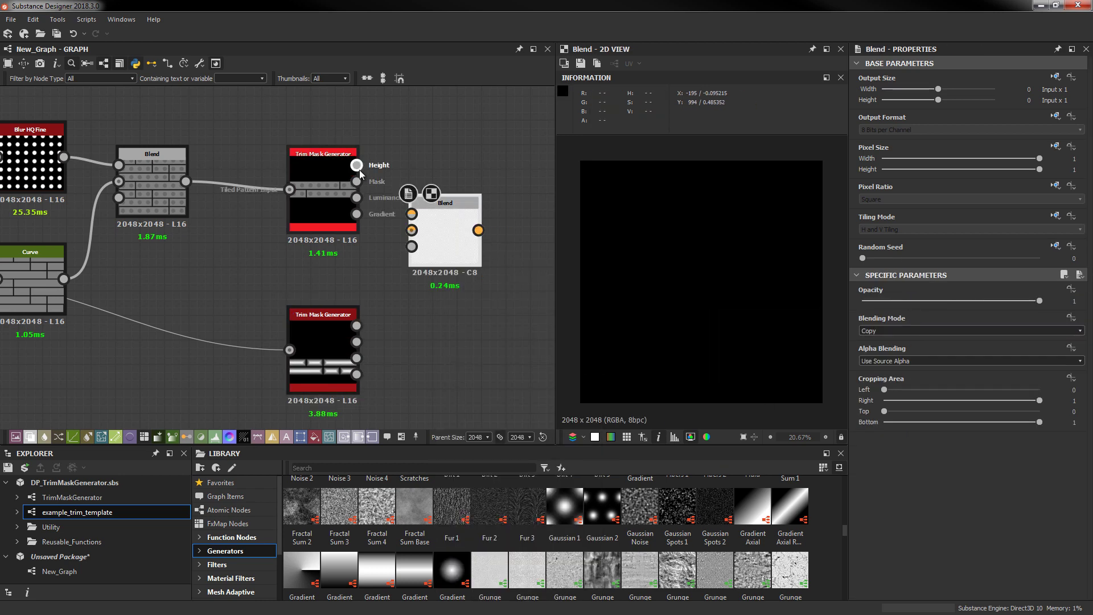
left_click_drag(356, 165, 412, 214)
left_click_drag(356, 325, 412, 230)
left_click(912, 331)
left_click(877, 371)
left_click_drag(457, 246, 505, 308)
Delete the trial Blend node
scroll(405, 305, "down", 2)
scroll(404, 302, "down", 1)
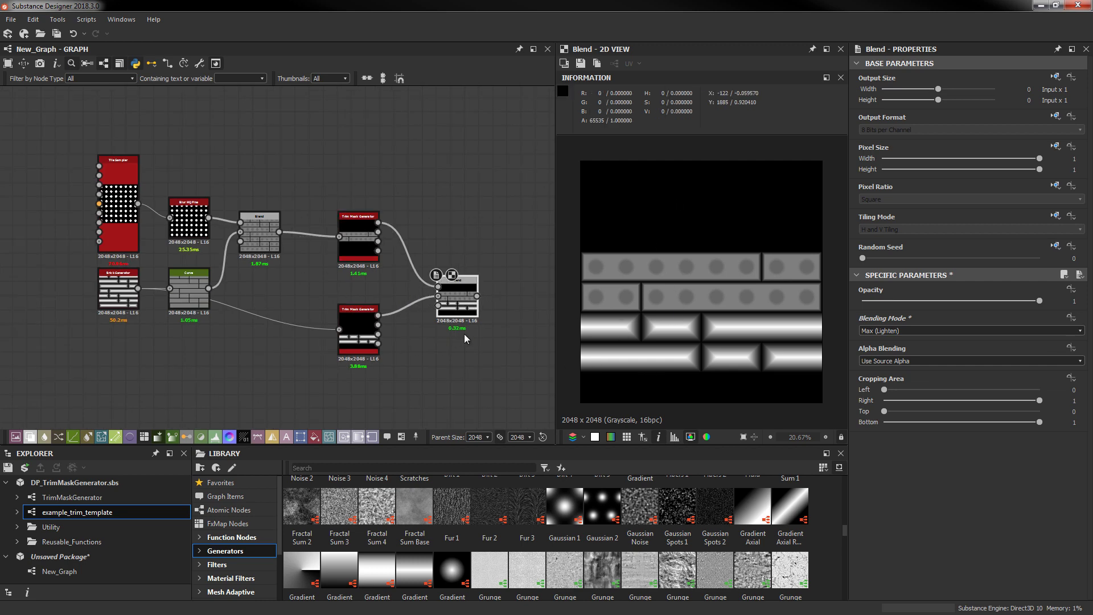
key("Delete")
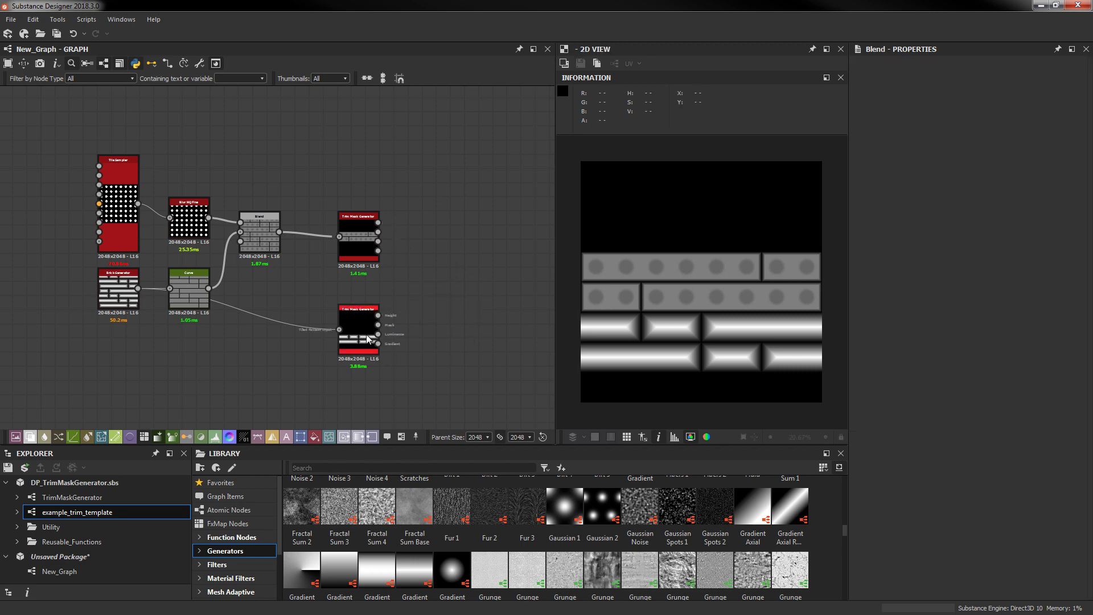
Delete the lower duplicate Trim Mask Generator and select the original one fed by the Blend
left_click(363, 327)
key("Delete")
left_click(359, 245)
middle_click_drag(358, 240, 380, 262)
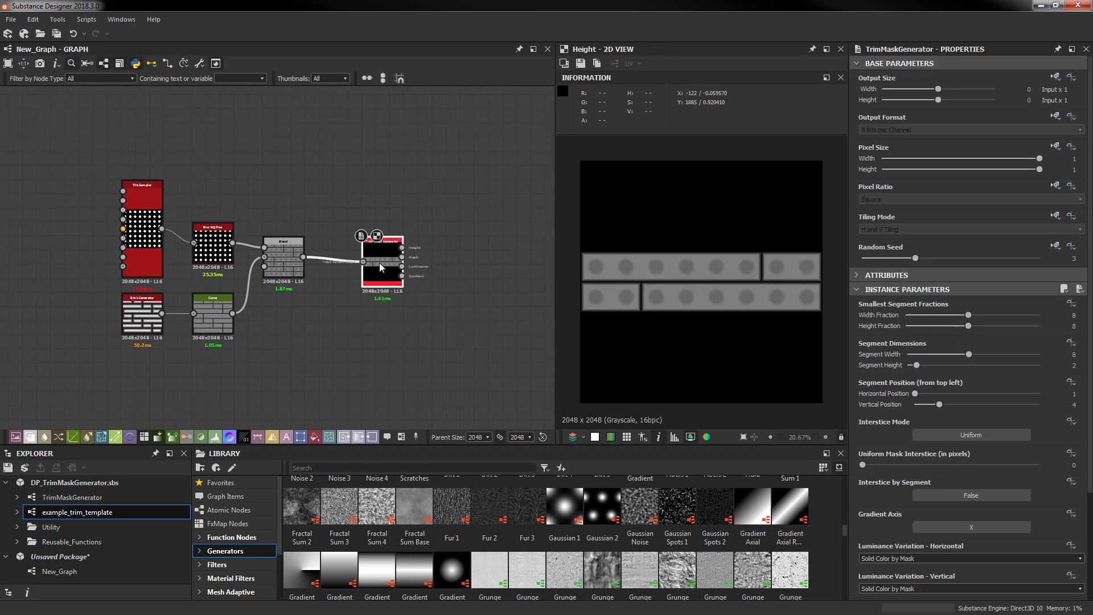
scroll(380, 262, "up", 3)
scroll(459, 271, "down", 3)
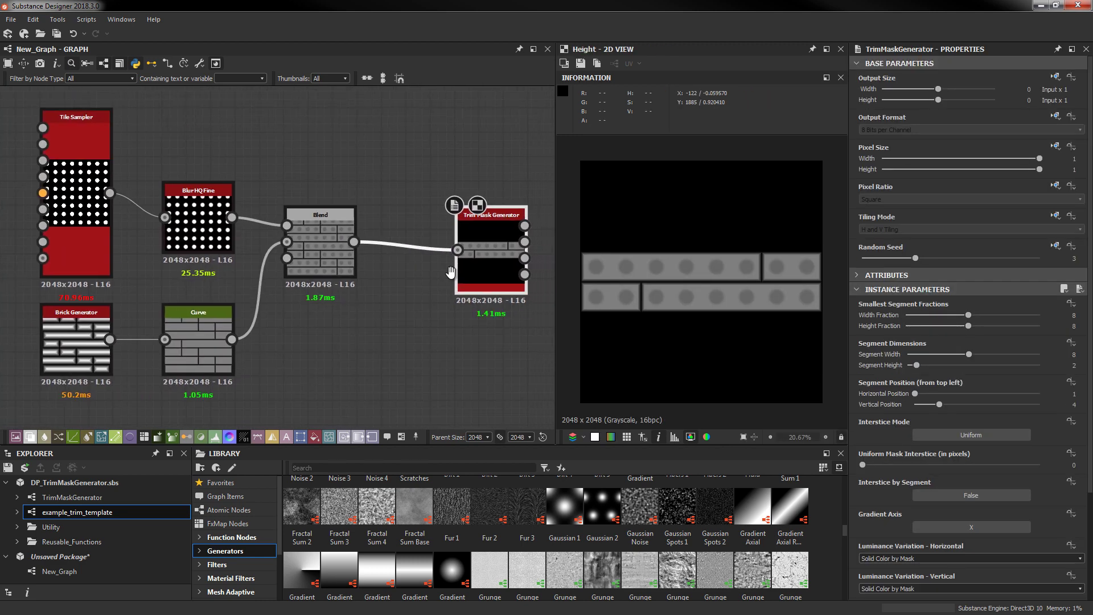
scroll(958, 448, "down", 2)
scroll(955, 448, "down", 2)
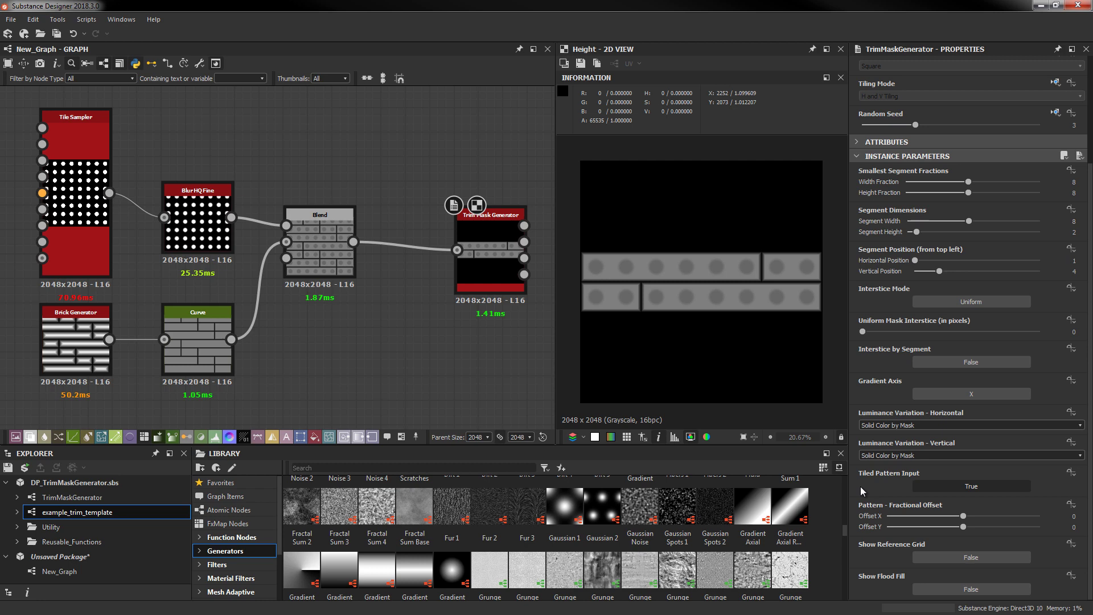
Set the Trim Mask Generator's Height Fraction to 32 and Segment Height to 4
left_click(970, 195)
type("32")
key("Return")
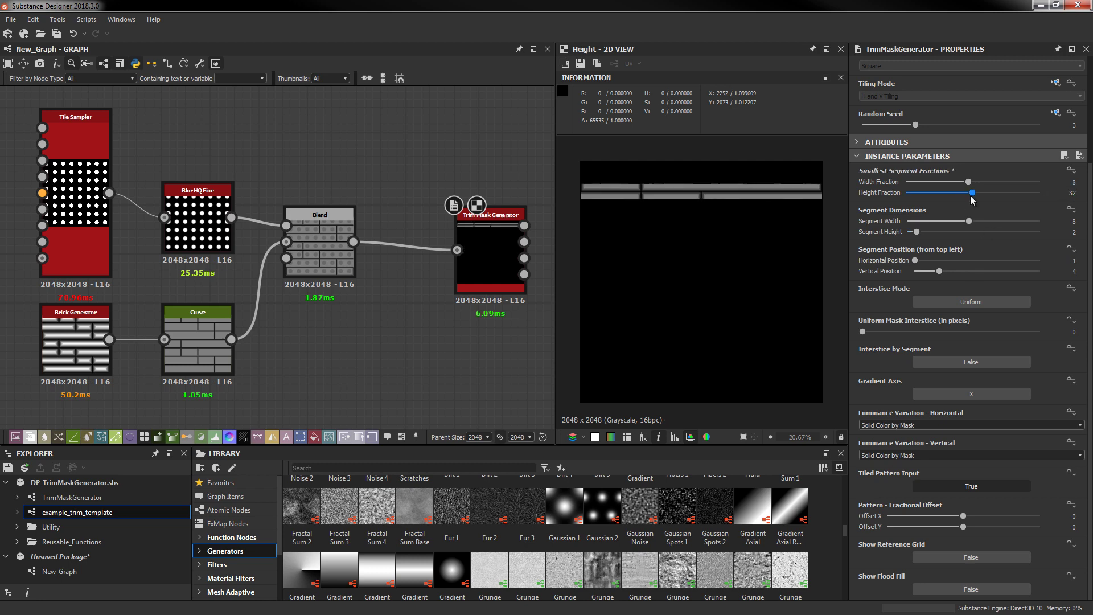
left_click(917, 231)
type("4")
key("Return")
Move the strip to Vertical Position 12 and set Pattern Fractional Offset Y to 1
left_click_drag(939, 271, 1006, 278)
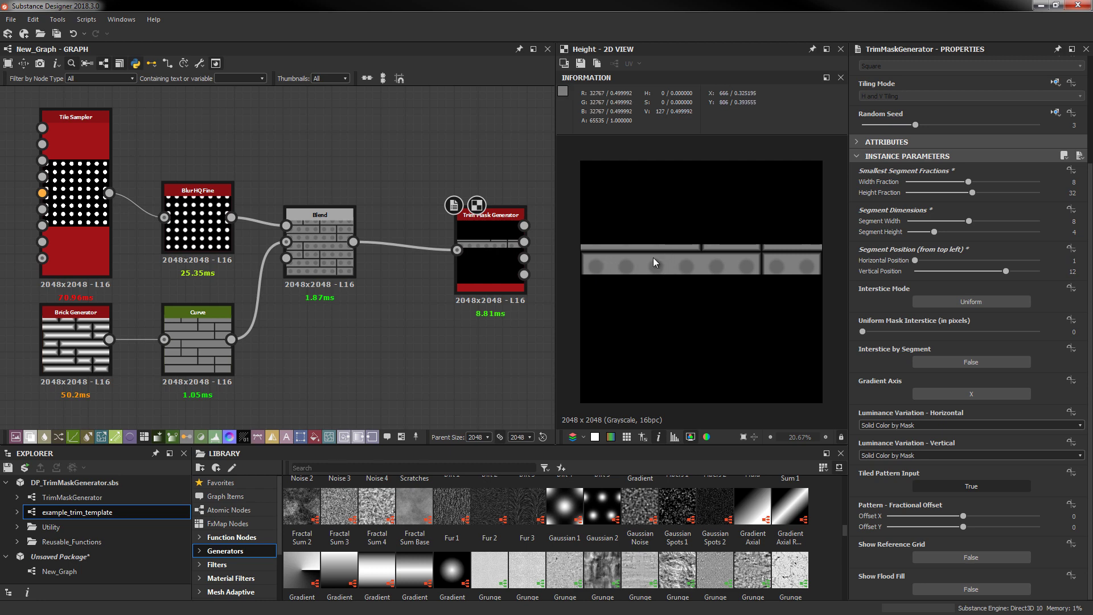
scroll(593, 258, "up", 5)
scroll(718, 273, "down", 3)
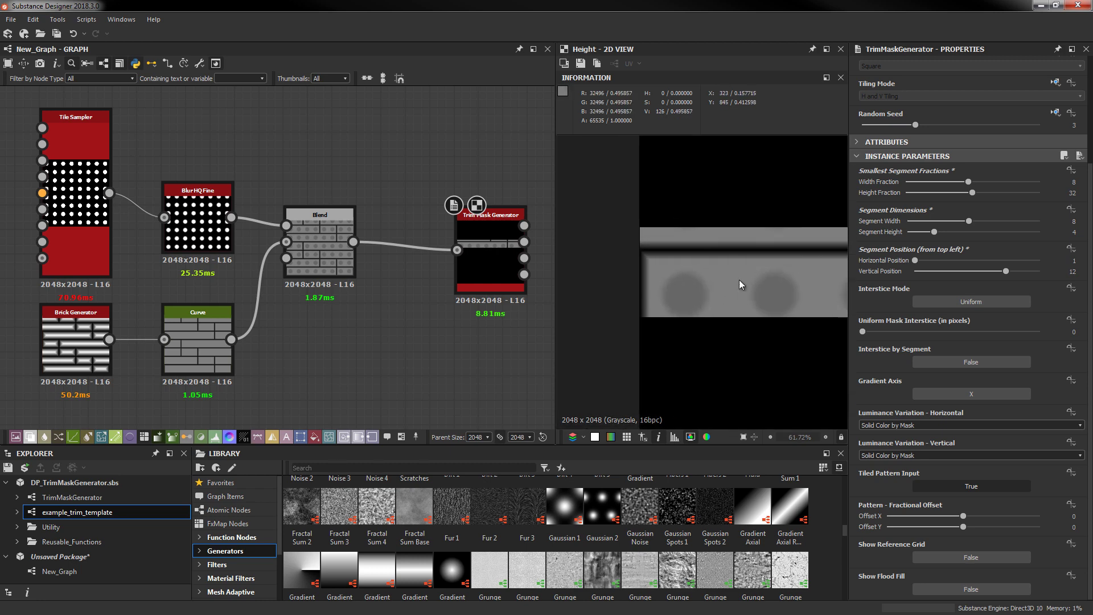
scroll(723, 296, "up", 4)
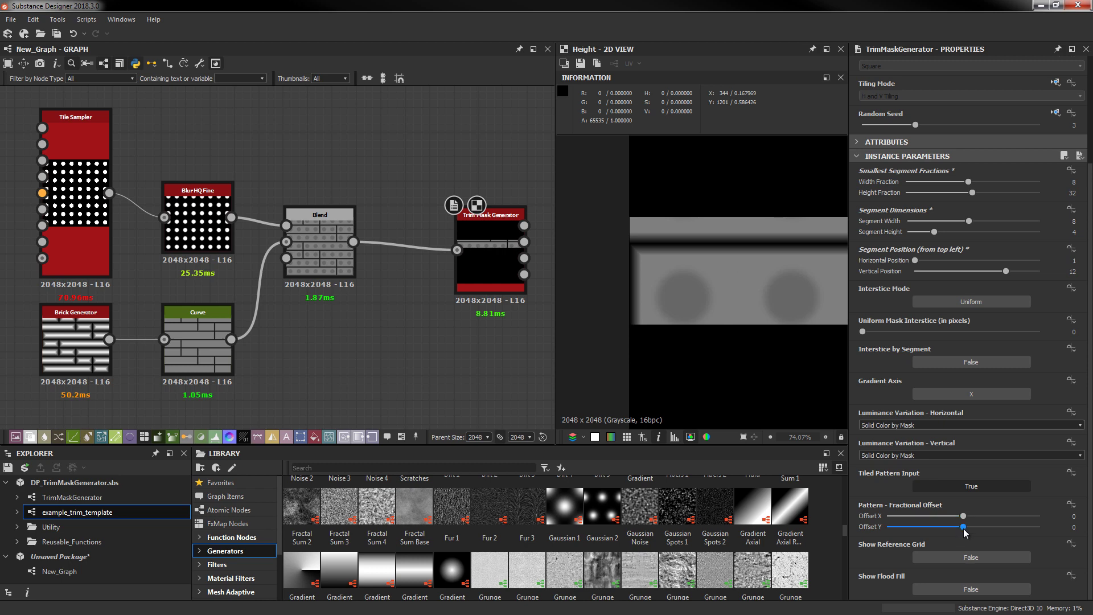
left_click_drag(963, 529, 983, 528)
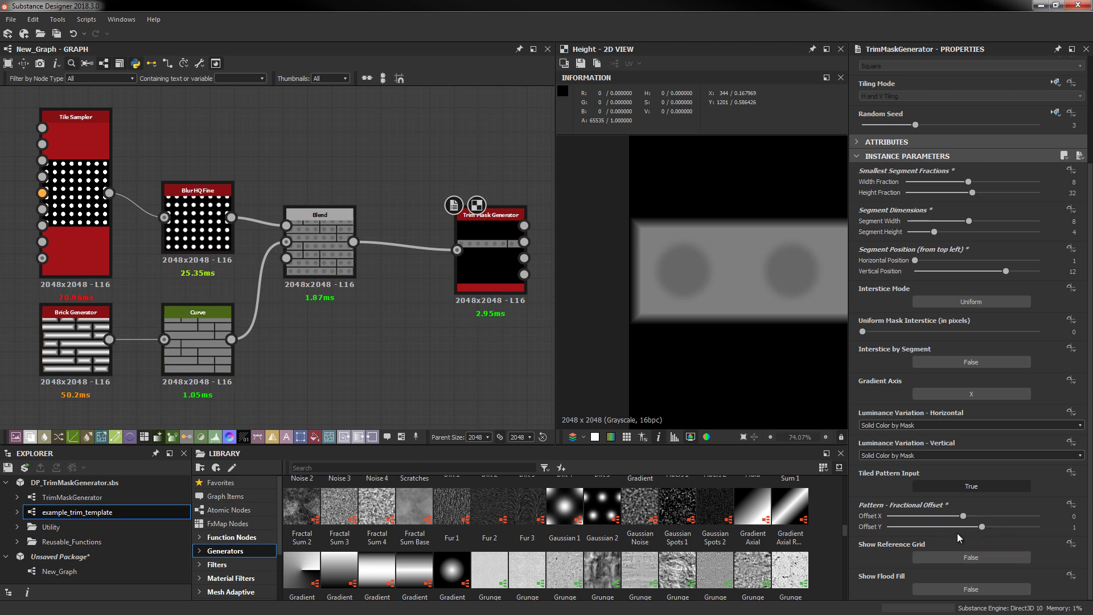
Slide the brick pattern sideways with Pattern Fractional Offset X, ending at -2 after one undo
key("f")
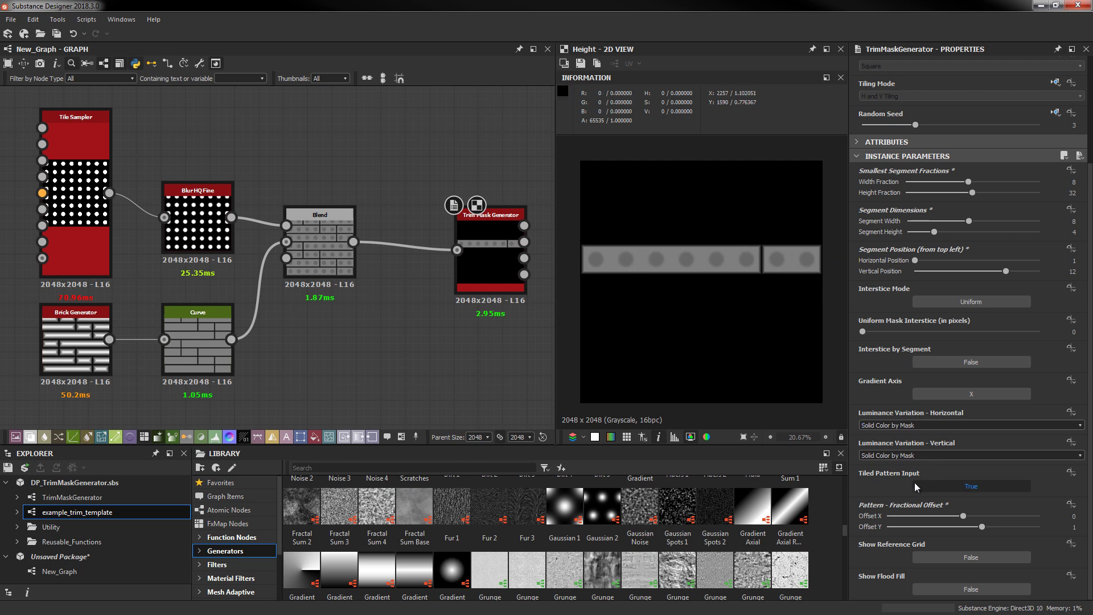
left_click_drag(963, 516, 926, 516)
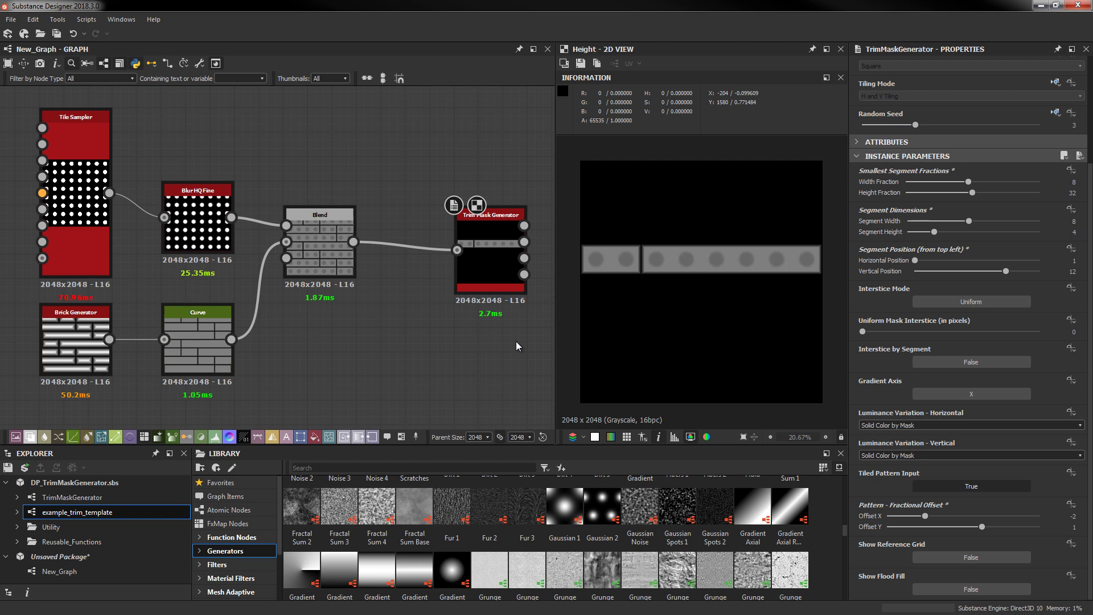
key("ctrl+z")
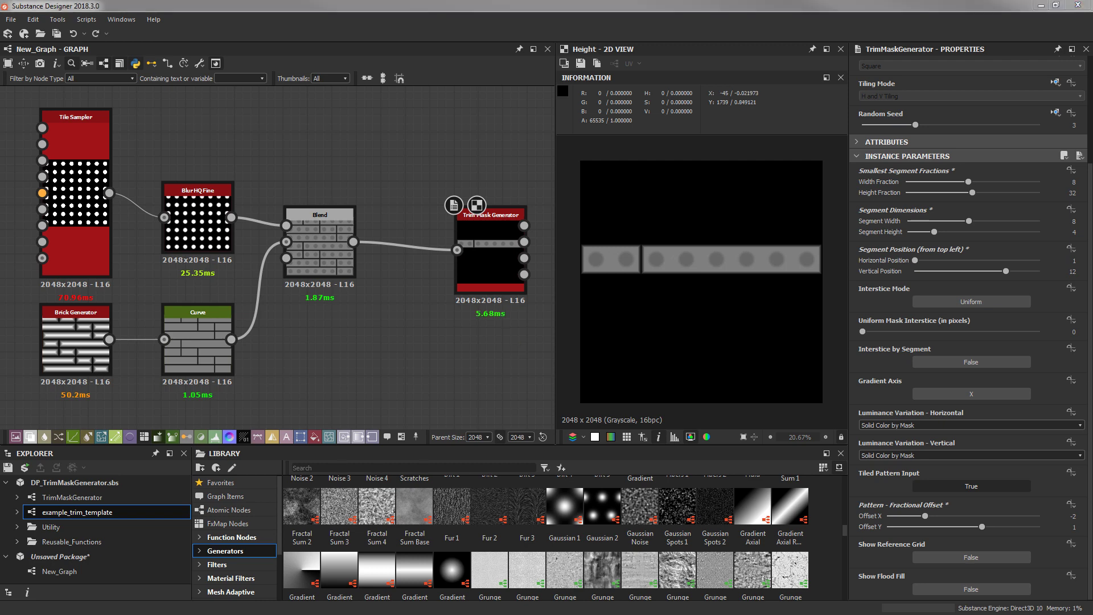